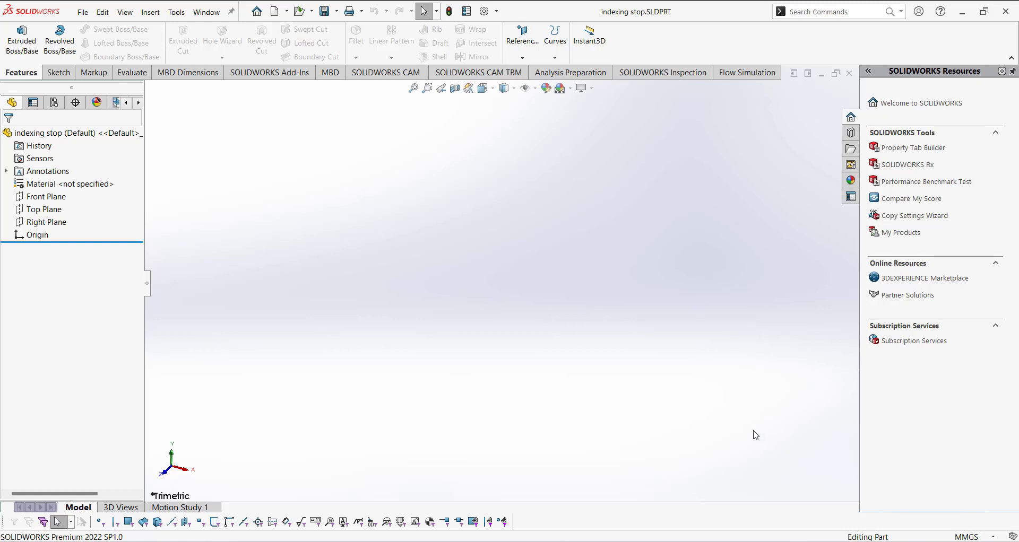
Step: Start a sketch on the Right Plane and draw a vertical construction centerline upward from the origin
left_click(64, 74)
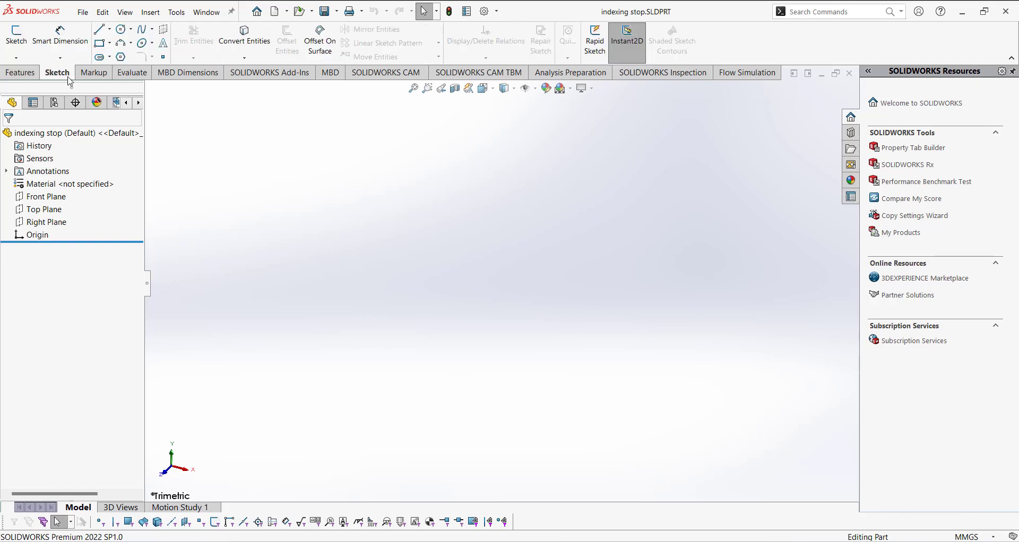
left_click(21, 50)
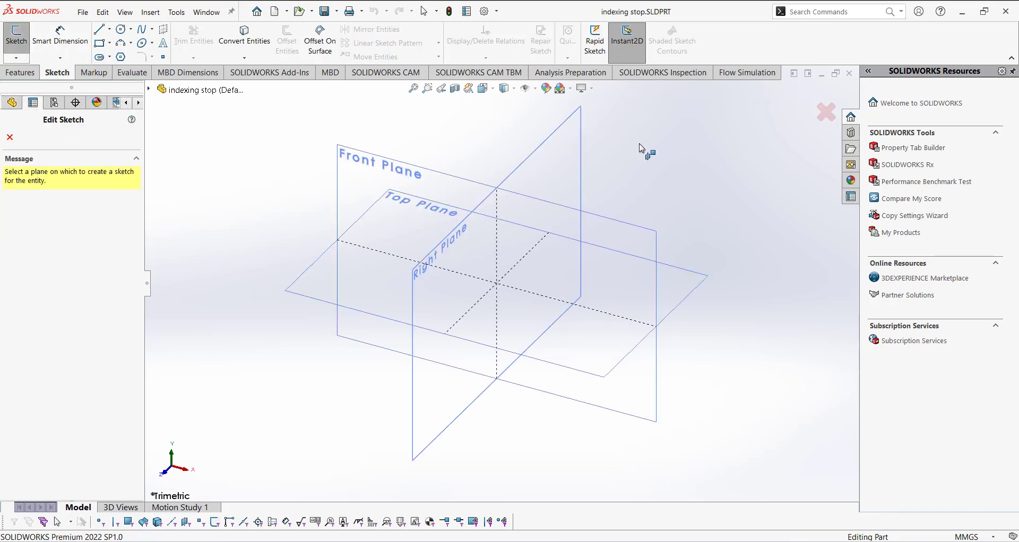
left_click(546, 149)
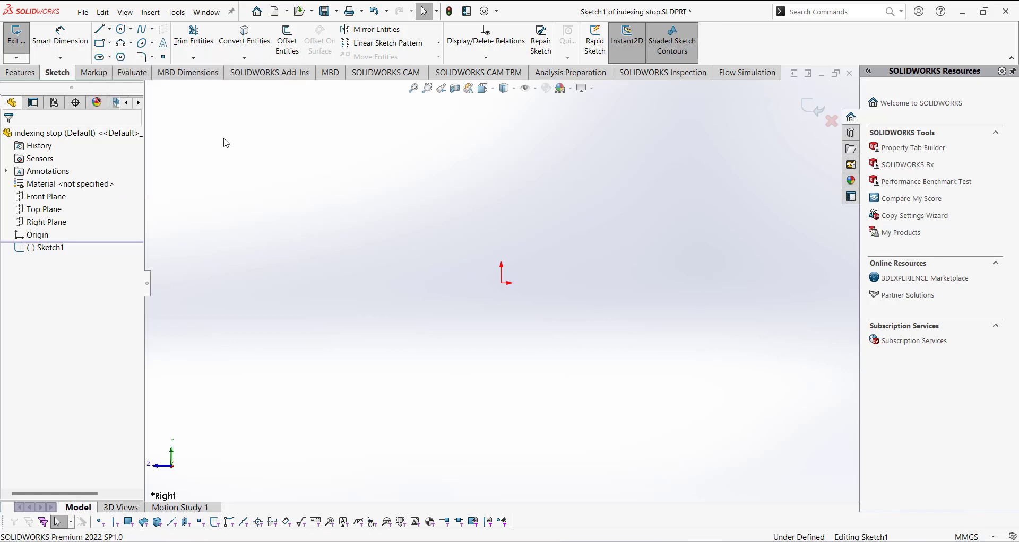
left_click(110, 29)
left_click(130, 55)
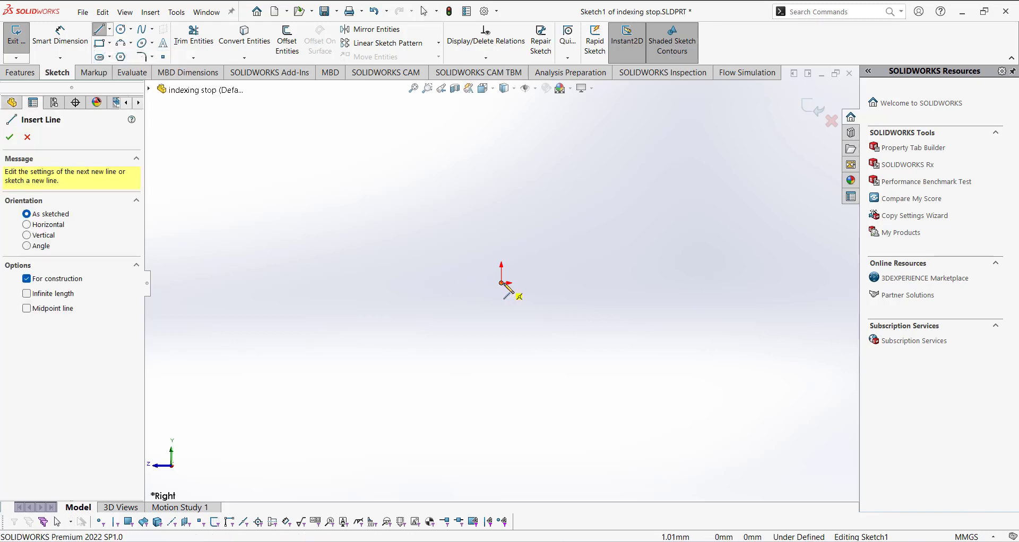
left_click(501, 284)
left_click(503, 196)
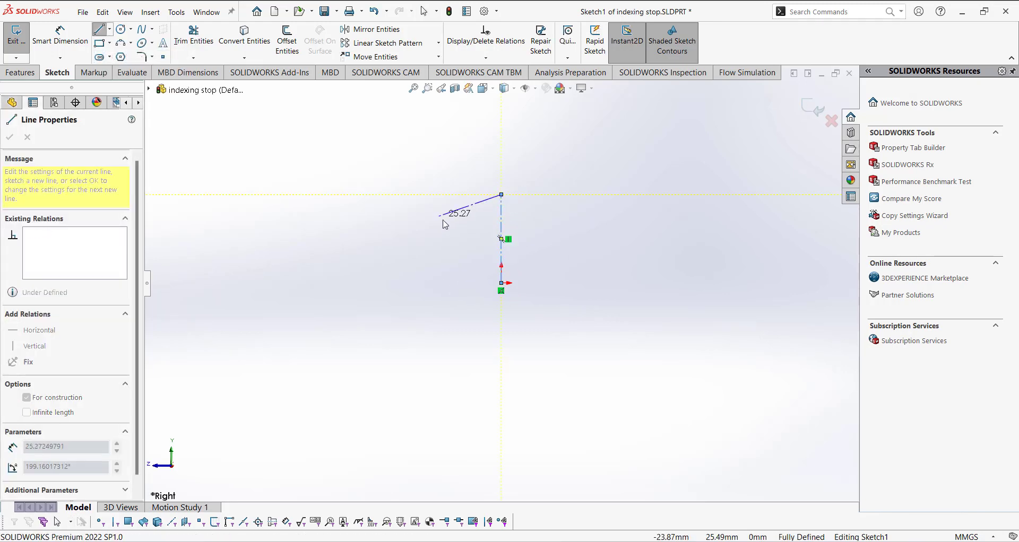
key("Escape")
Step: Draw a stepped half-profile from the origin: about 22 mm across, 10 mm up, 22 mm outward, 12 mm up, and back to the centerline
left_click(99, 29)
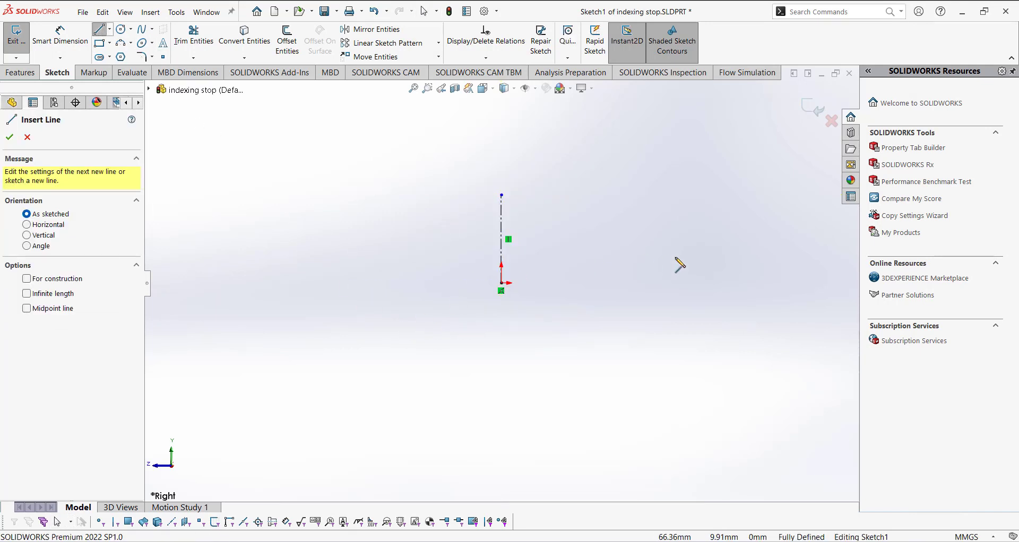
left_click(502, 284)
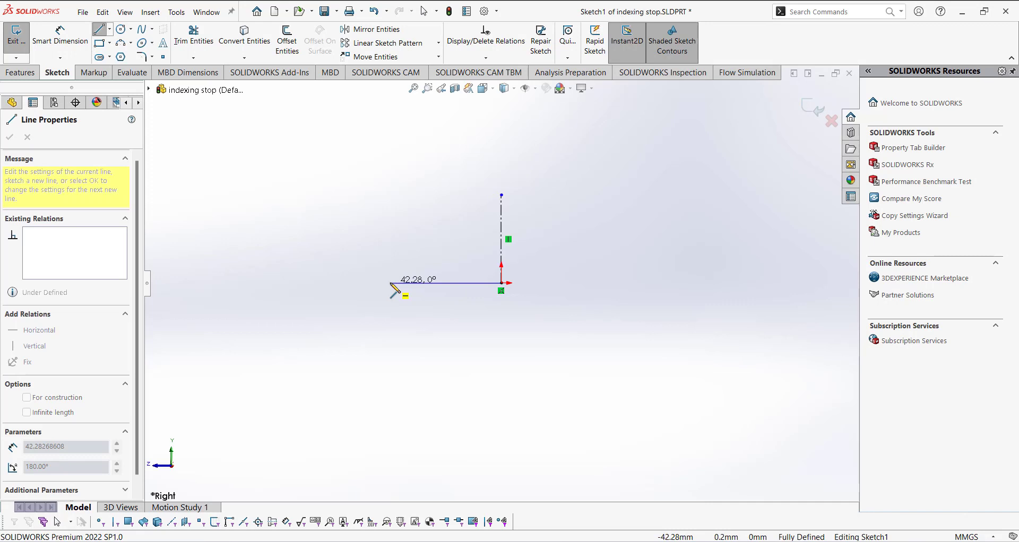
left_click(442, 283)
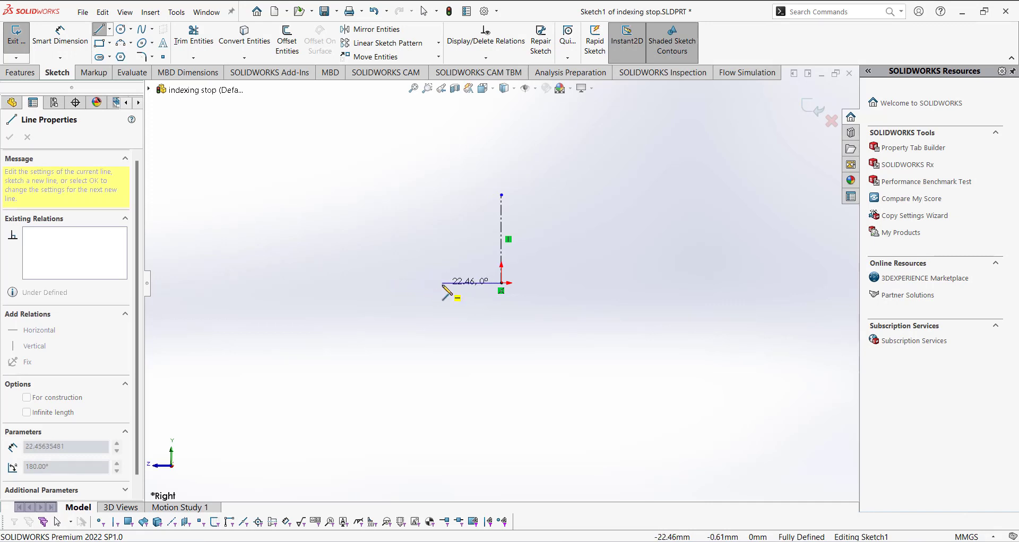
left_click(442, 258)
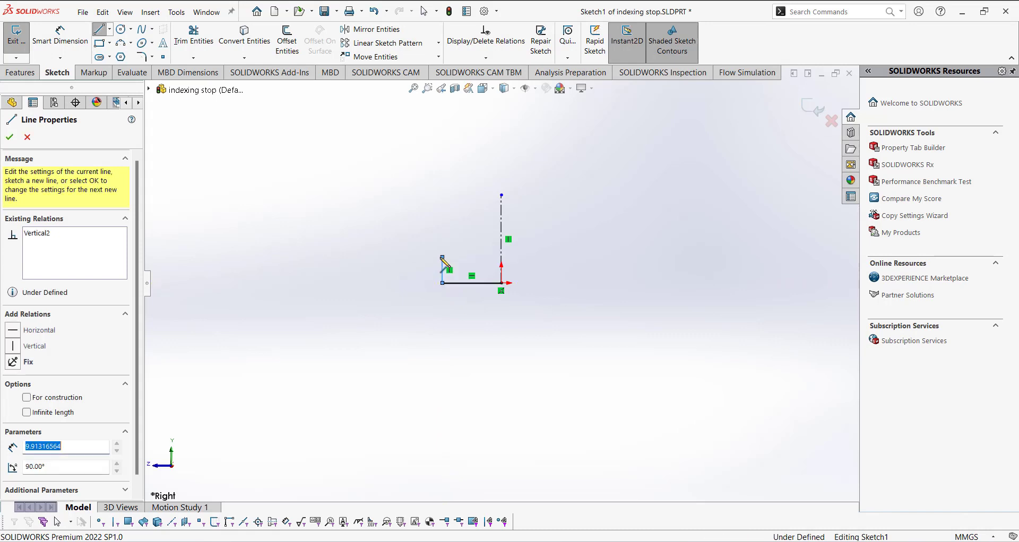
left_click(384, 257)
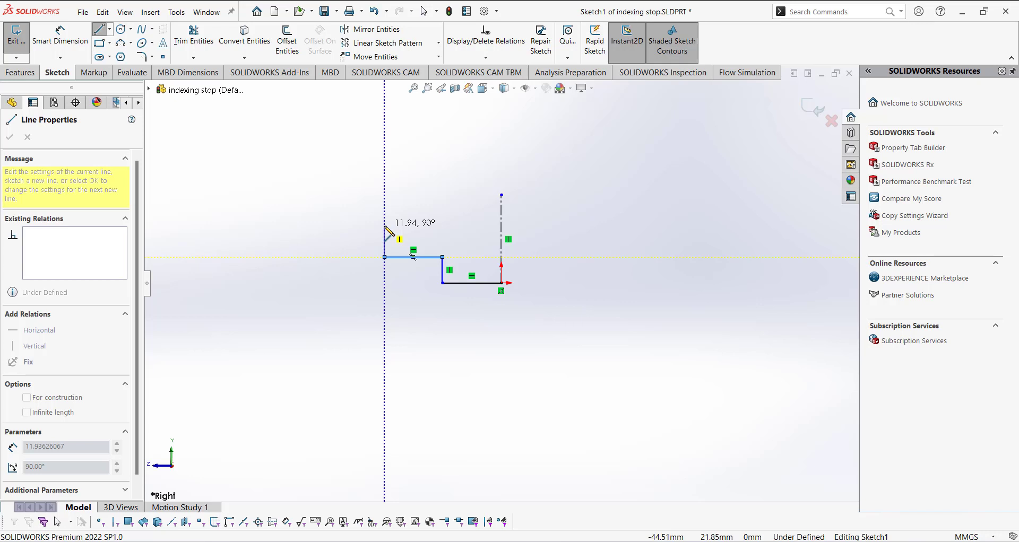
left_click(385, 226)
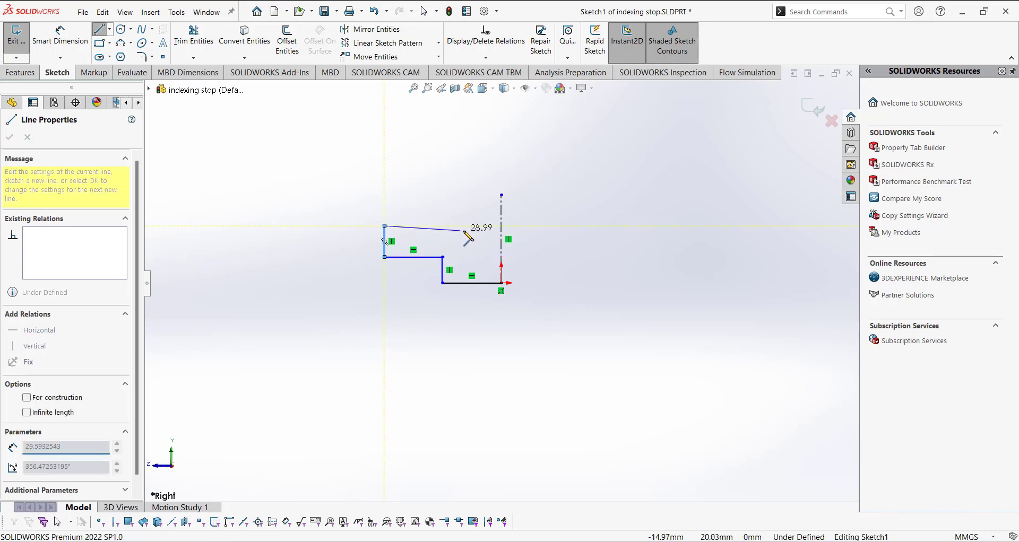
left_click(501, 227)
right_click(523, 218)
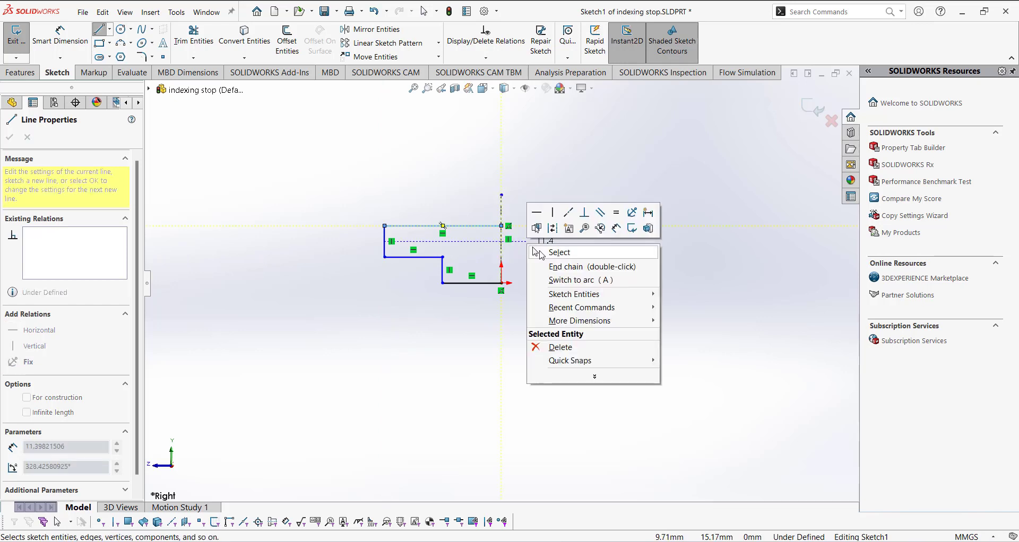
left_click(541, 248)
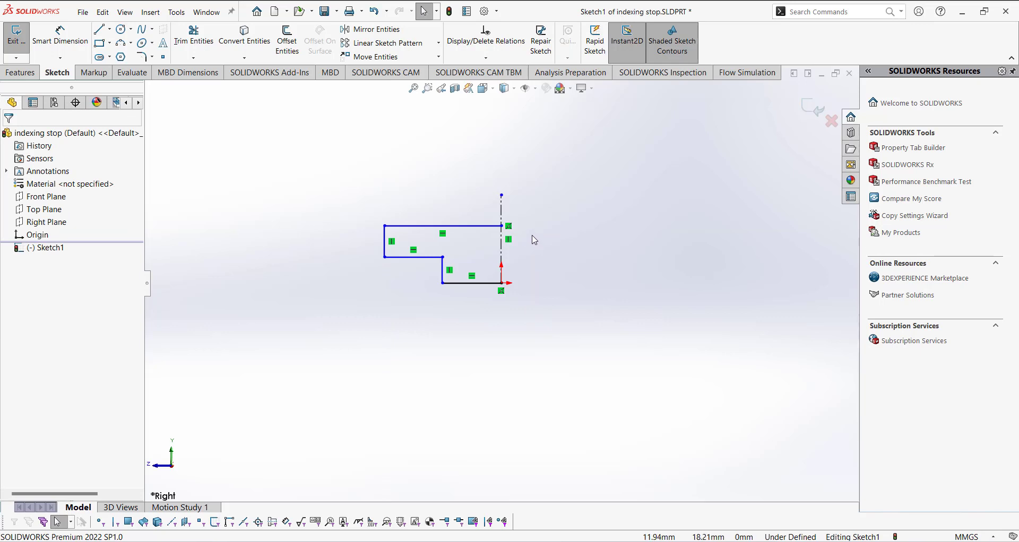
Step: Mirror all five lines of the stepped half-profile about the vertical centerline, keeping the originals
scroll(460, 242, "up", 1)
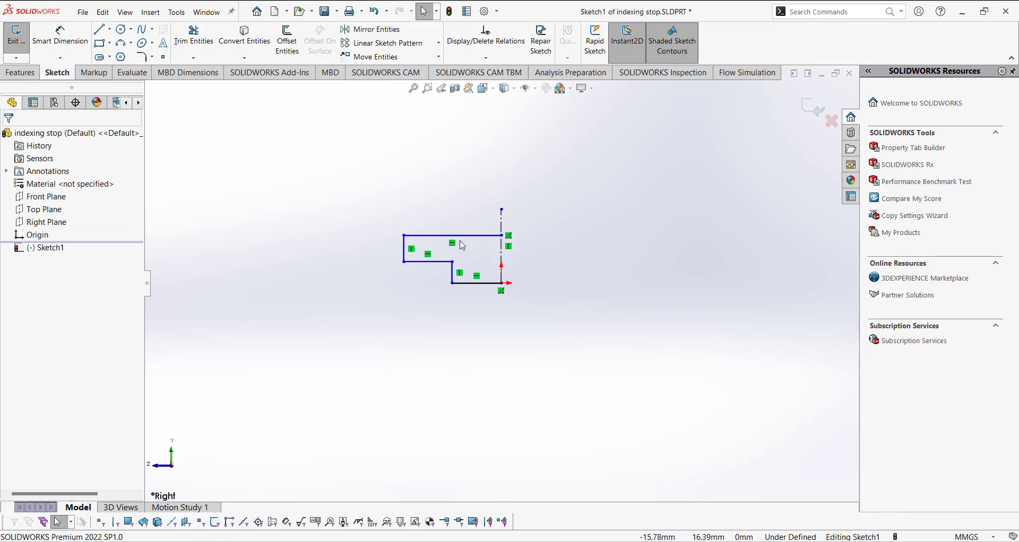
scroll(460, 242, "down", 2)
scroll(513, 281, "down", 2)
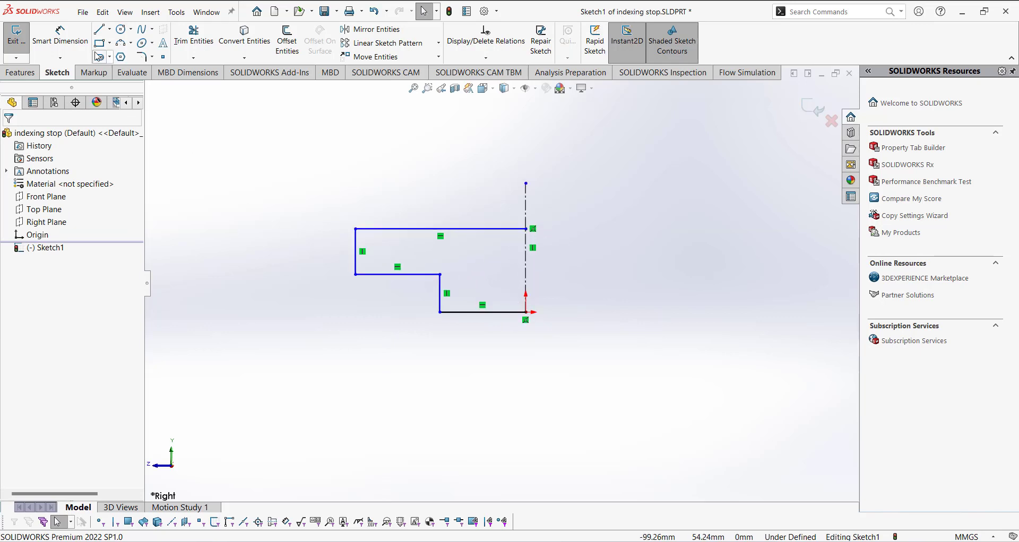
left_click(370, 30)
left_click(416, 230)
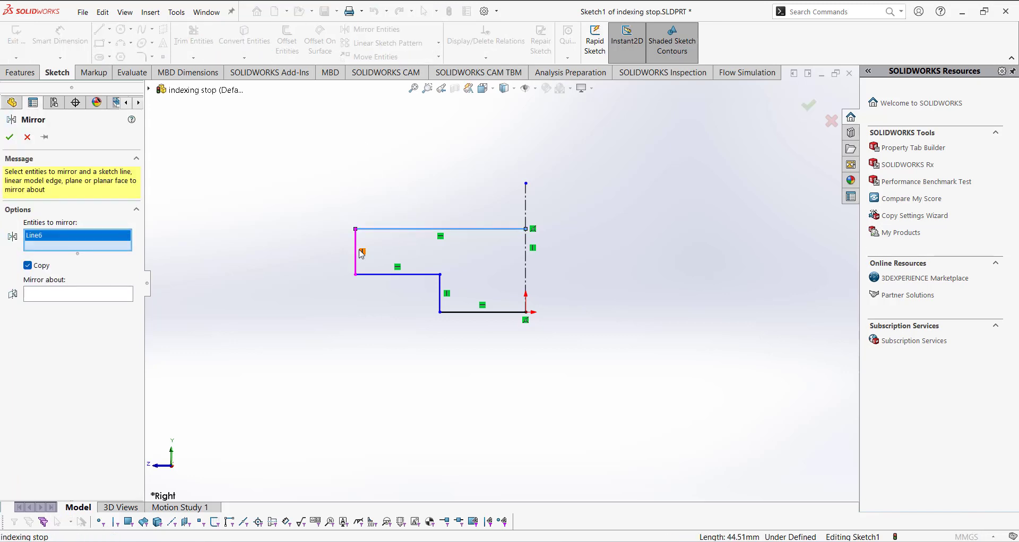
left_click(391, 275)
left_click(440, 297)
left_click(464, 313)
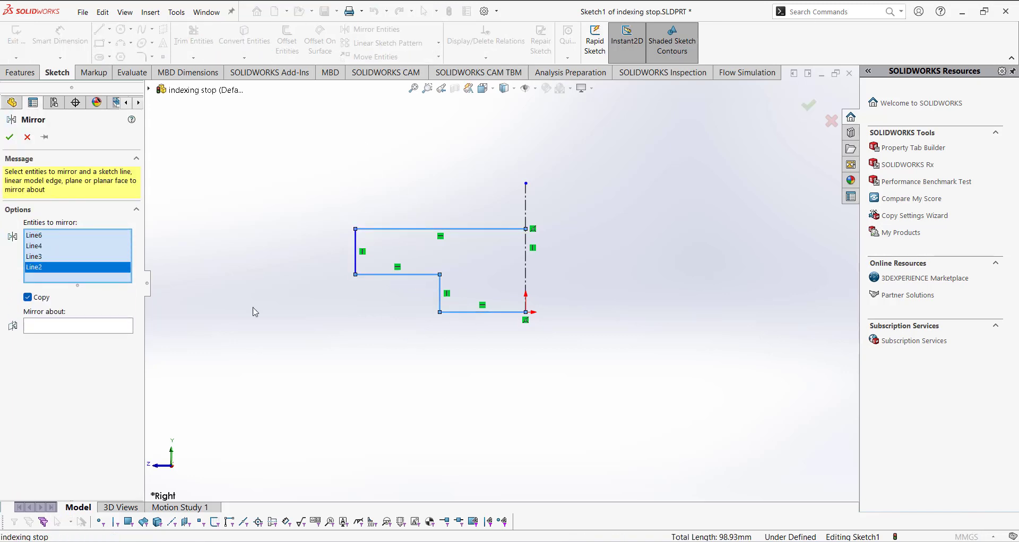
left_click(90, 328)
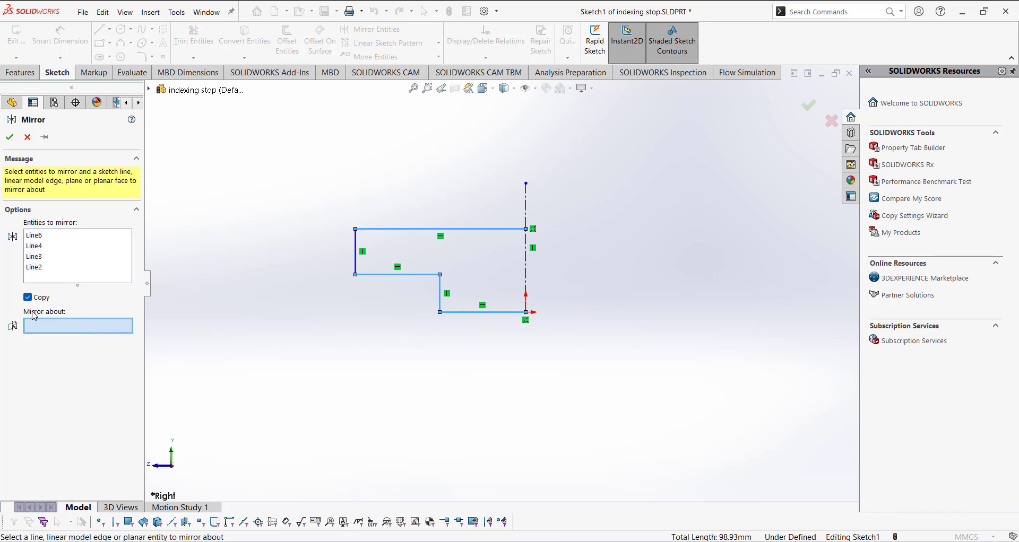
left_click(528, 279)
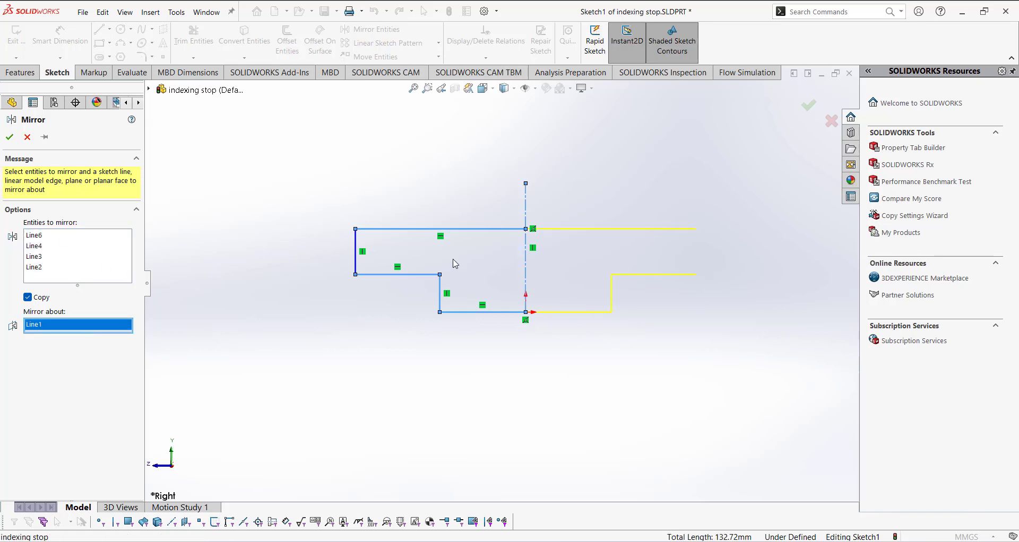
left_click(66, 268)
left_click(355, 253)
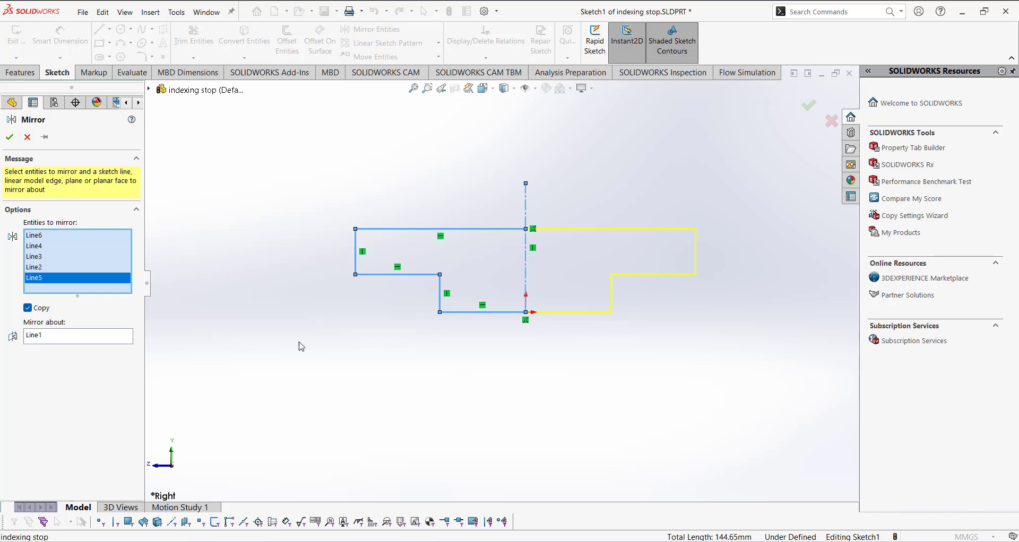
left_click(9, 137)
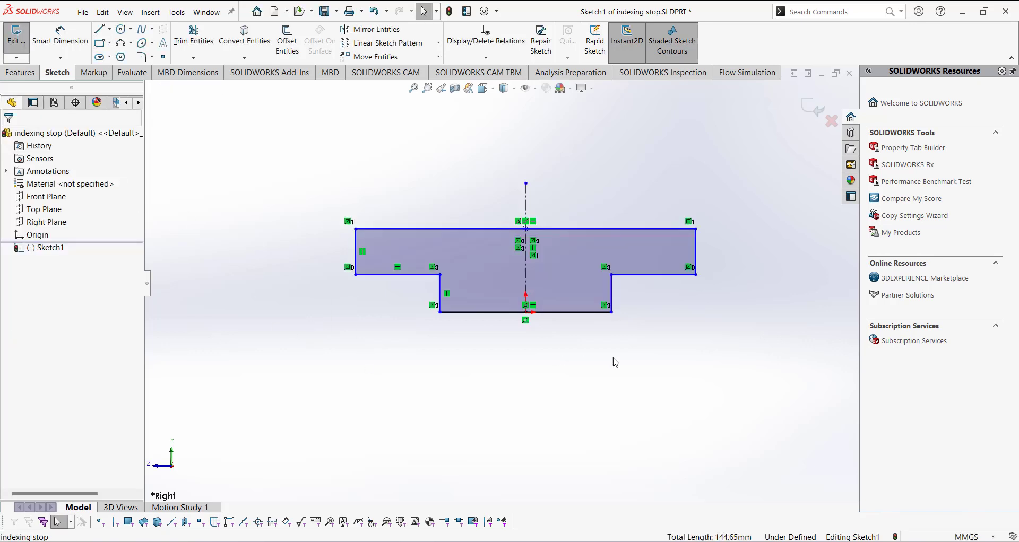
Step: Dimension the profile's bottom edge to 20 mm
left_click(60, 36)
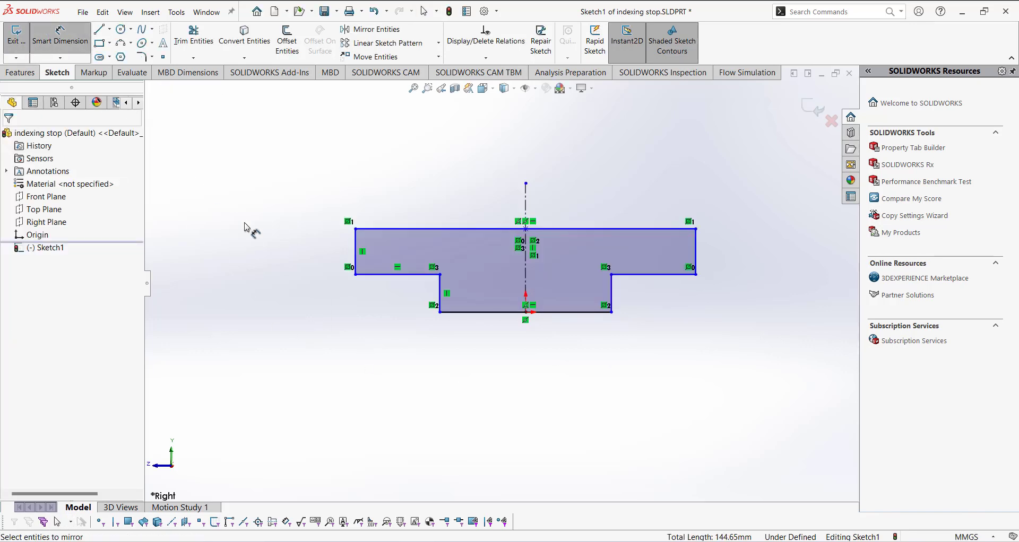
left_click(548, 313)
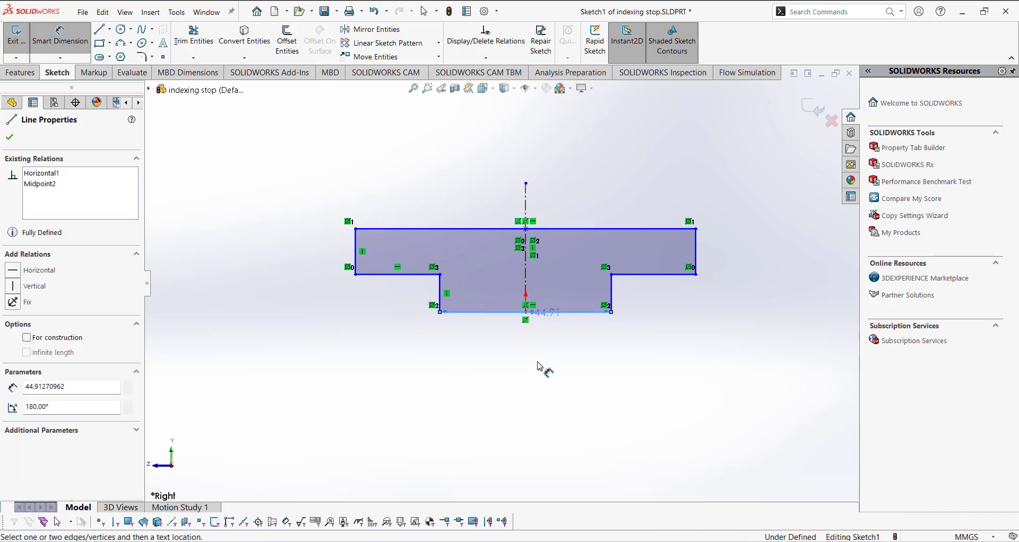
left_click(538, 354)
type("20")
key("Return")
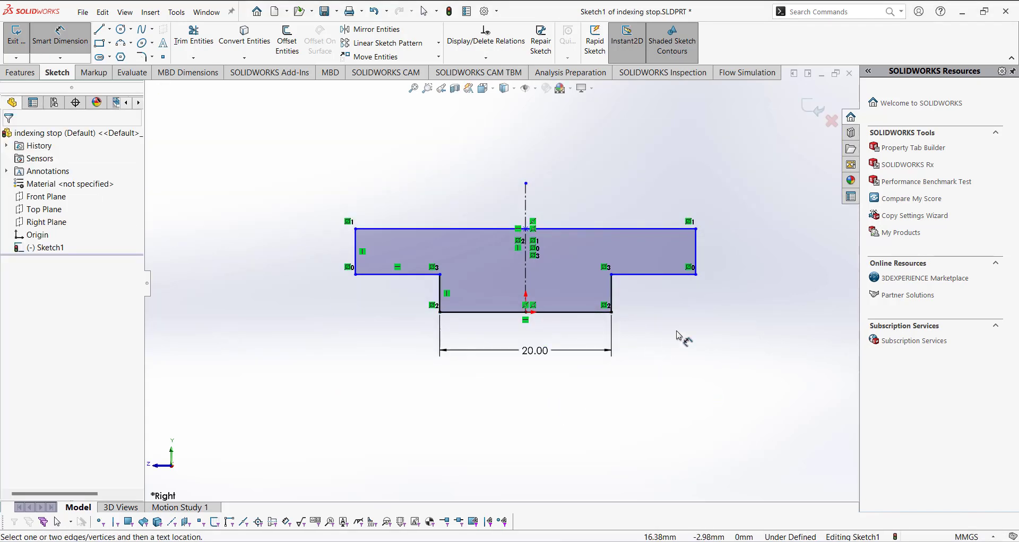
Step: Dimension the overall width between the two outer vertical edges to 70 mm
left_click(695, 252)
left_click(360, 251)
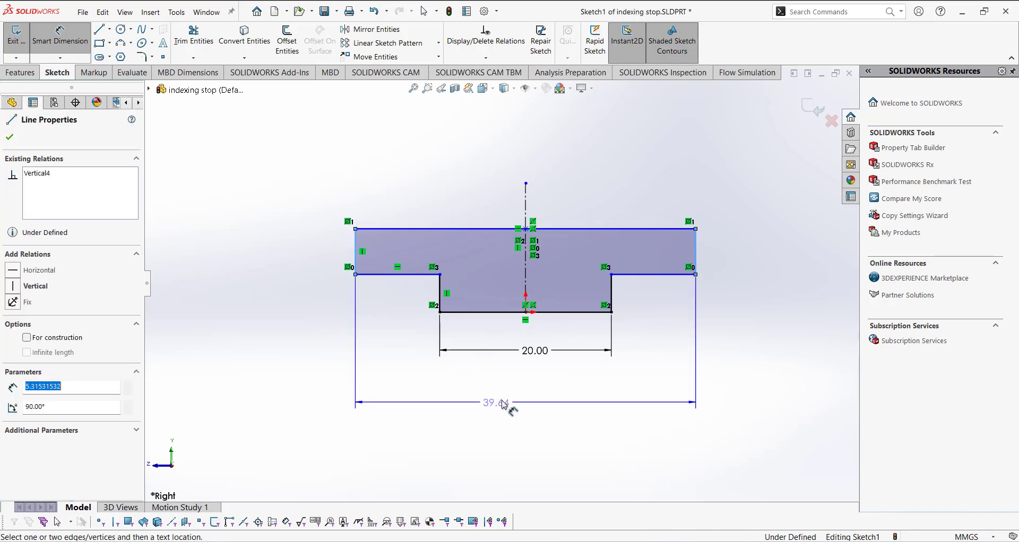
left_click(595, 417)
type("70")
key("Return")
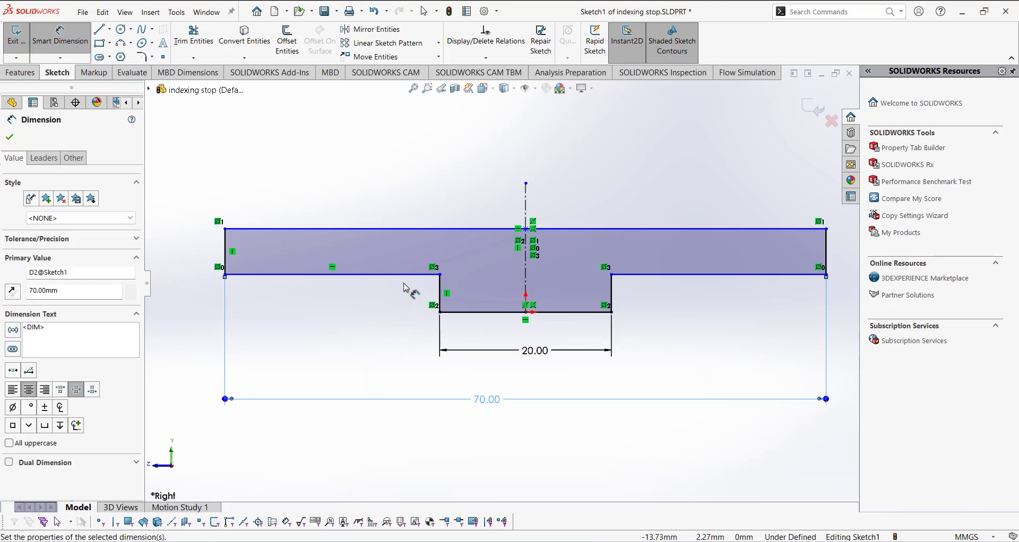
left_click(425, 276)
left_click(381, 305)
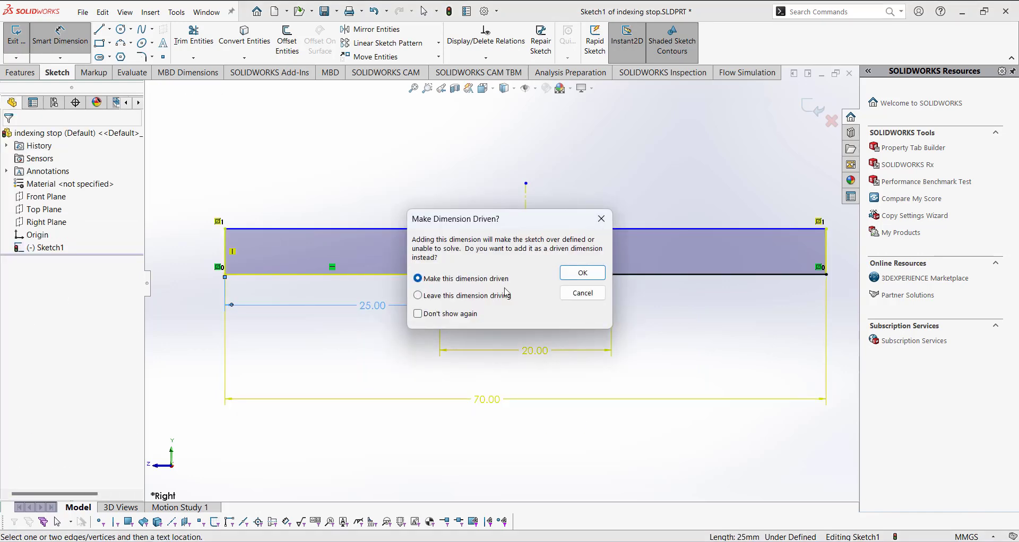
left_click(602, 219)
Step: Dimension the short vertical edge of the lower step to 5 mm
scroll(505, 345, "down", 2)
scroll(506, 322, "up", 3)
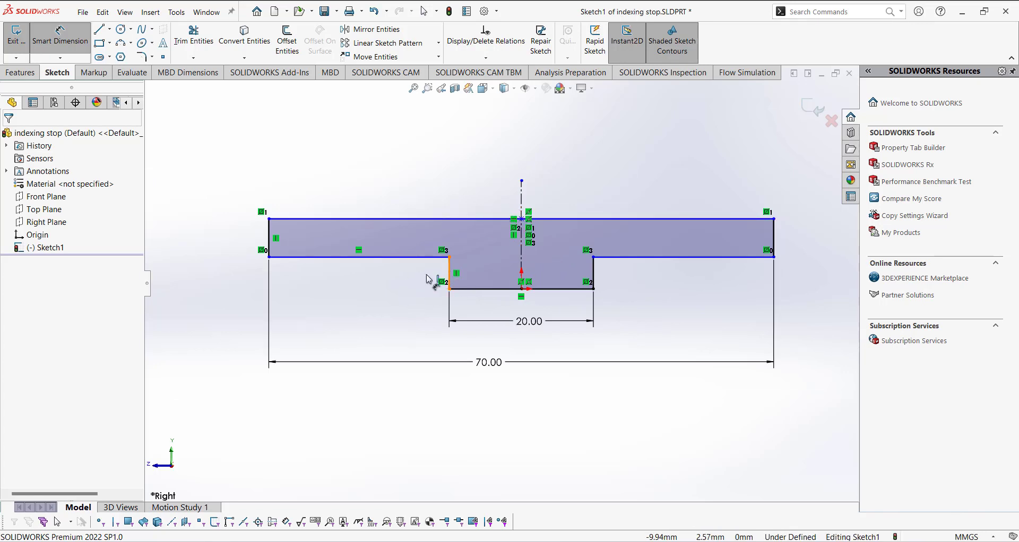
left_click(449, 274)
left_click(417, 274)
type("5")
key("Return")
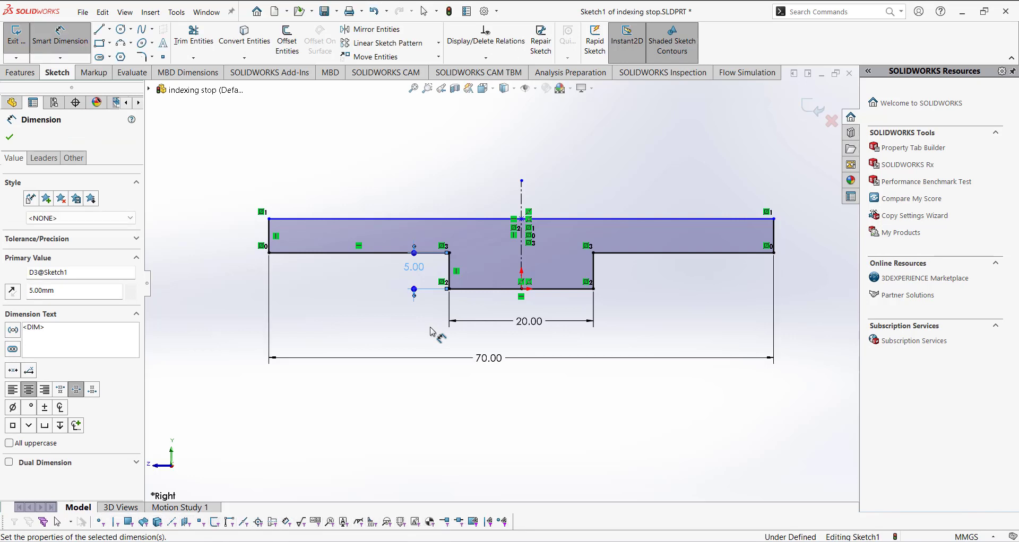
Step: Dimension the outer vertical edge of the wide upper section to 15 mm and exit the sketch
left_click(270, 236)
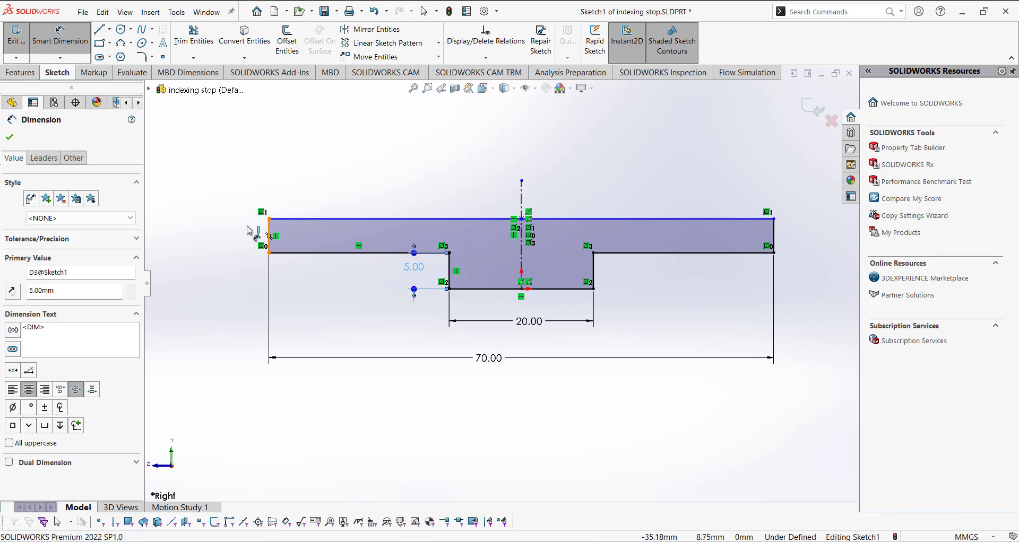
left_click(237, 253)
type("15")
key("Return")
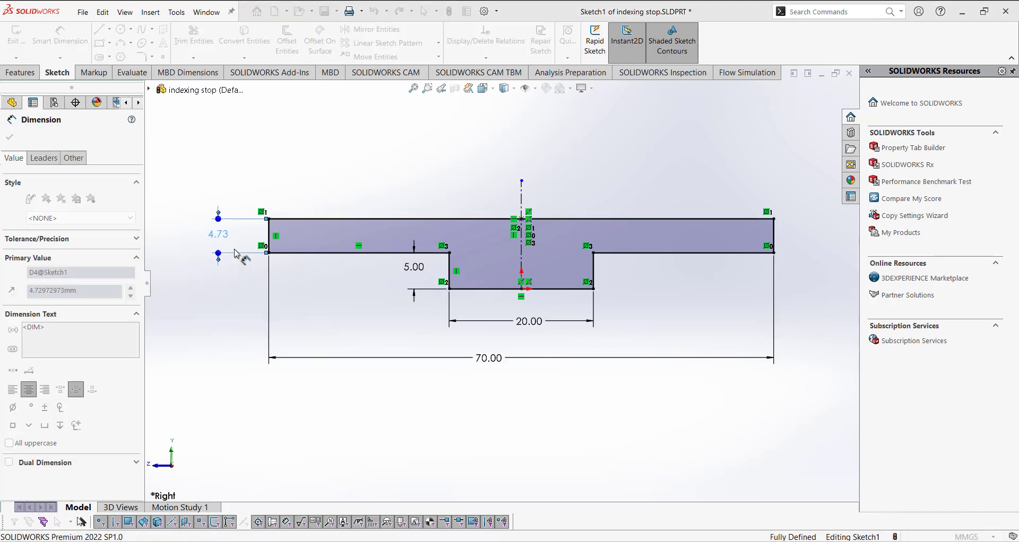
key("Escape")
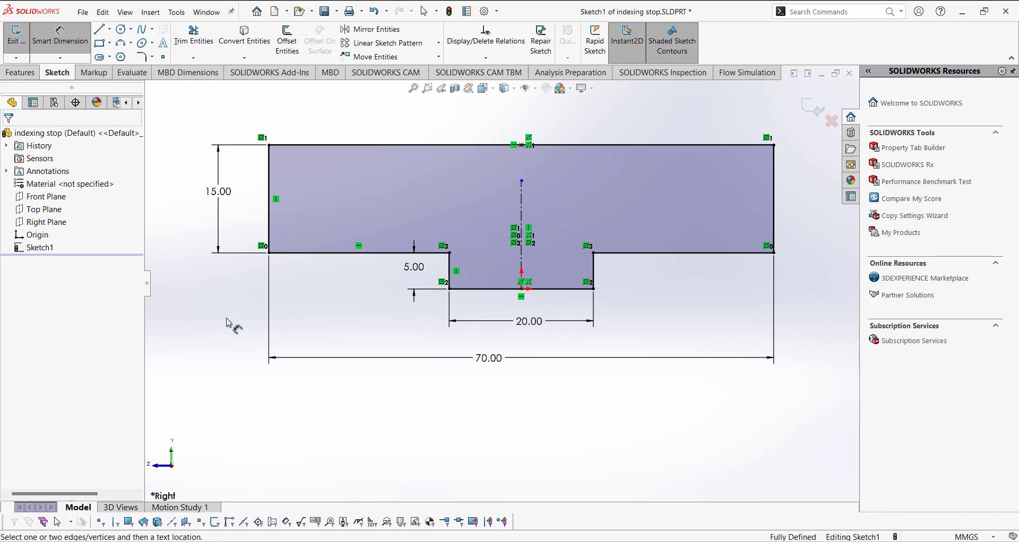
scroll(445, 292, "down", 1)
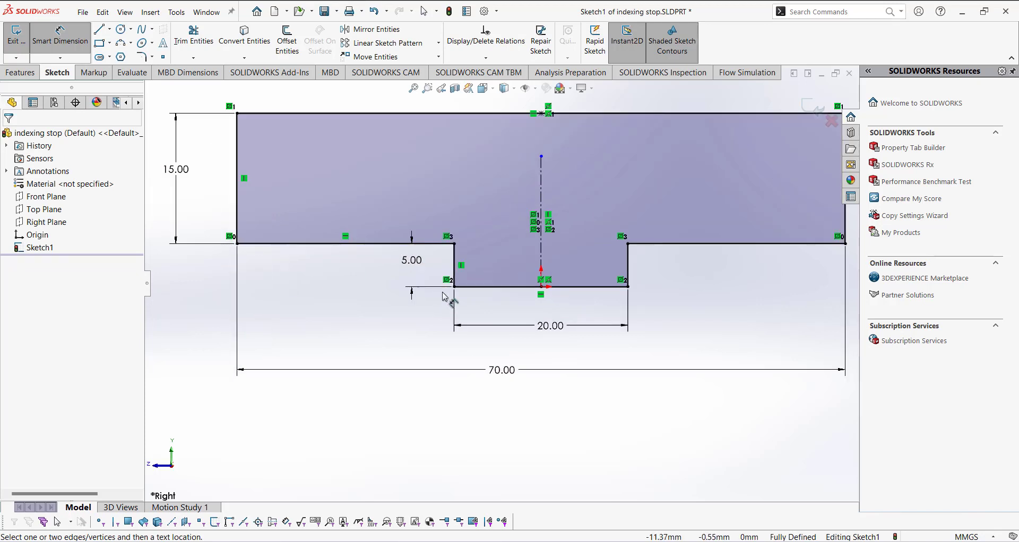
scroll(442, 292, "up", 2)
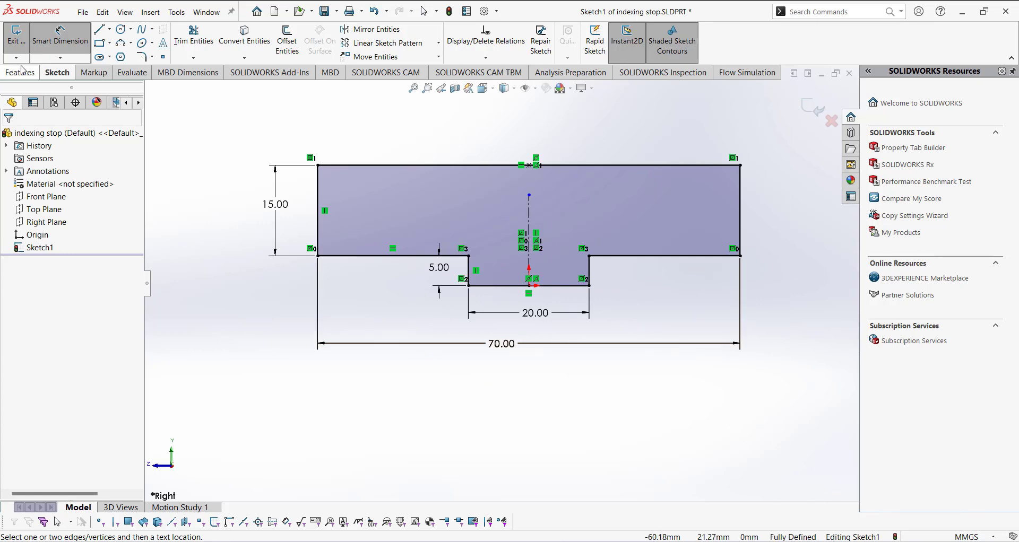
left_click(17, 36)
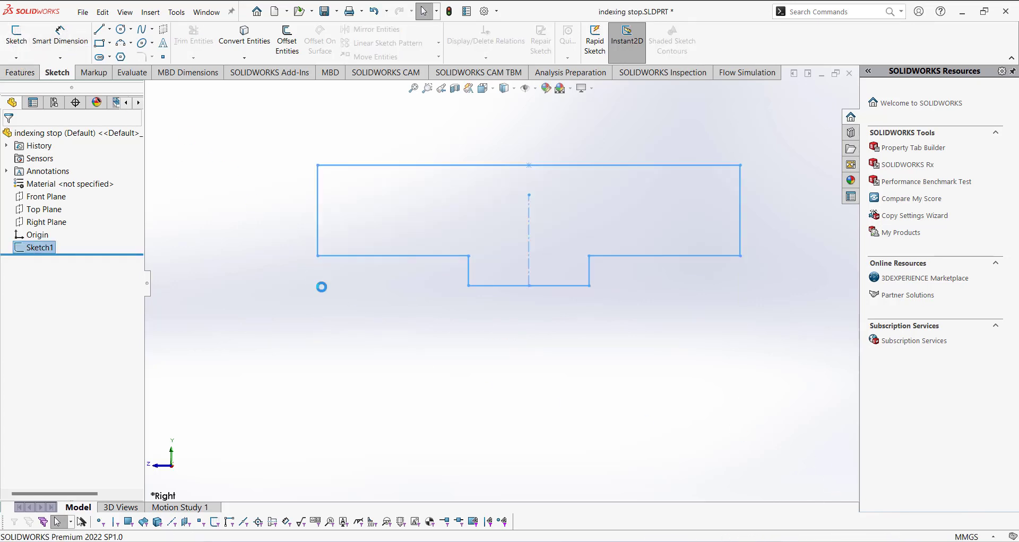
Step: Extrude the T-shaped profile as a Mid Plane boss with a total depth of 60 mm
left_click(22, 72)
left_click(27, 50)
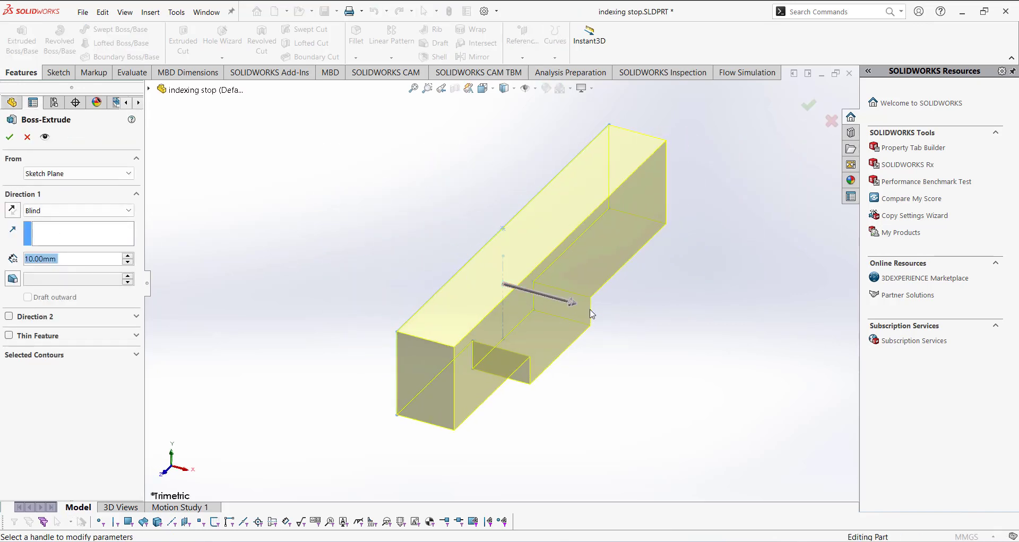
left_click(16, 211)
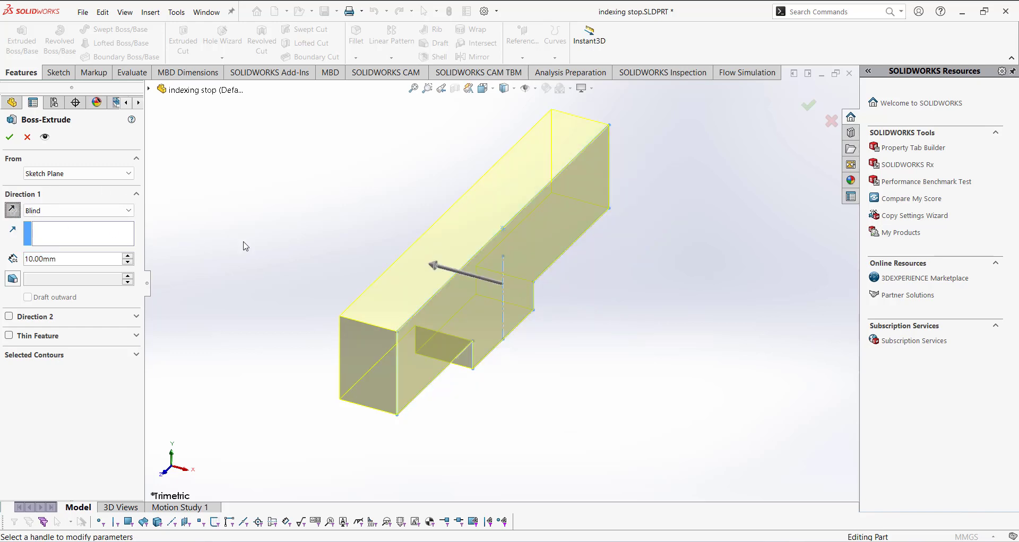
left_click(82, 211)
left_click(48, 257)
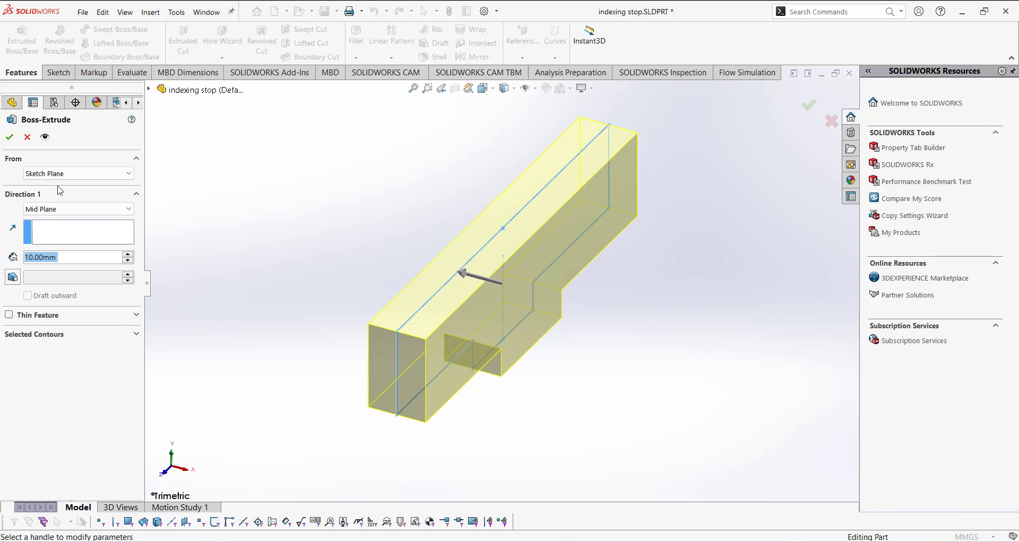
left_click(65, 259)
double_click(65, 260)
type("60")
key("Return")
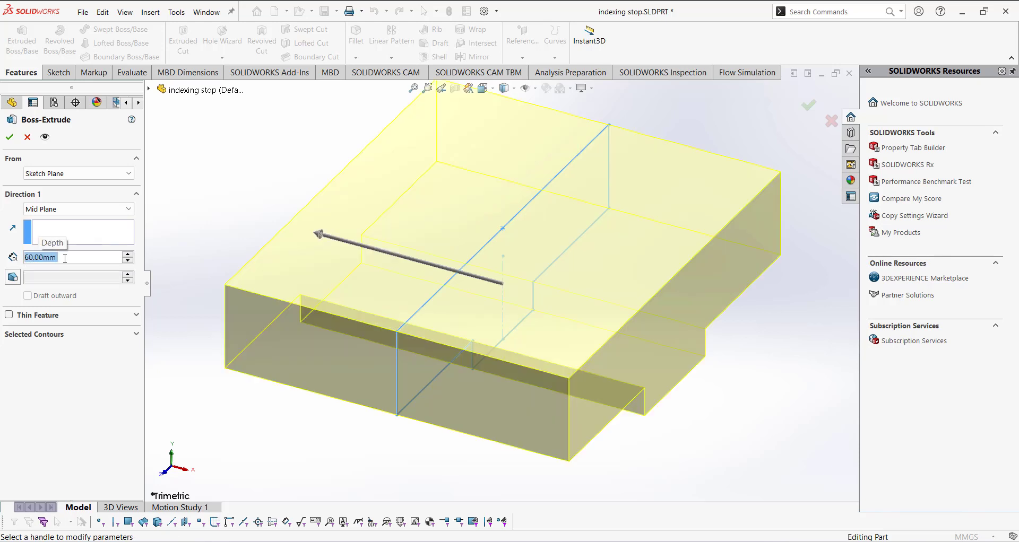
left_click(9, 137)
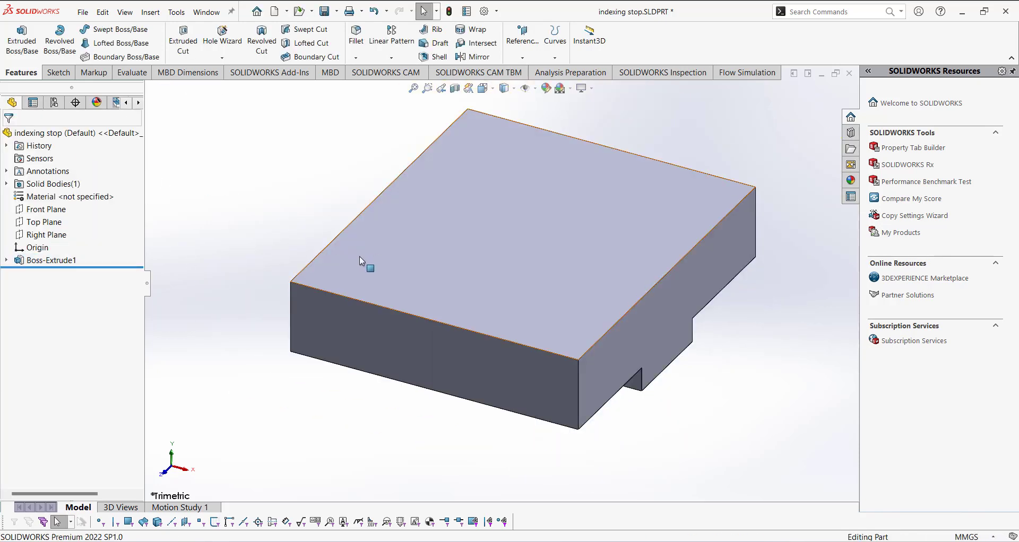
Step: Start a sketch on the block's large top face and view it straight from the top
middle_click_drag(359, 256, 338, 255)
left_click(58, 72)
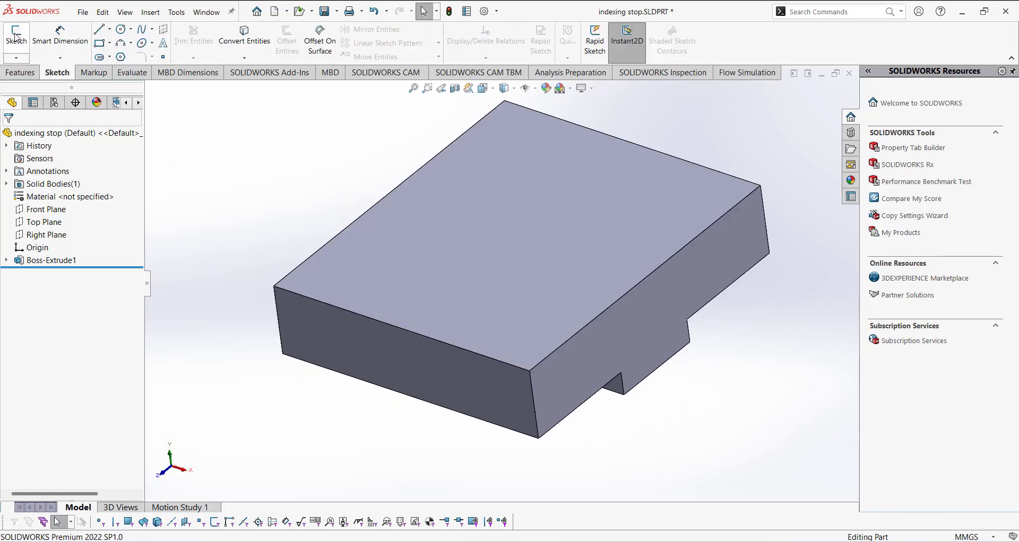
left_click(16, 35)
left_click(453, 208)
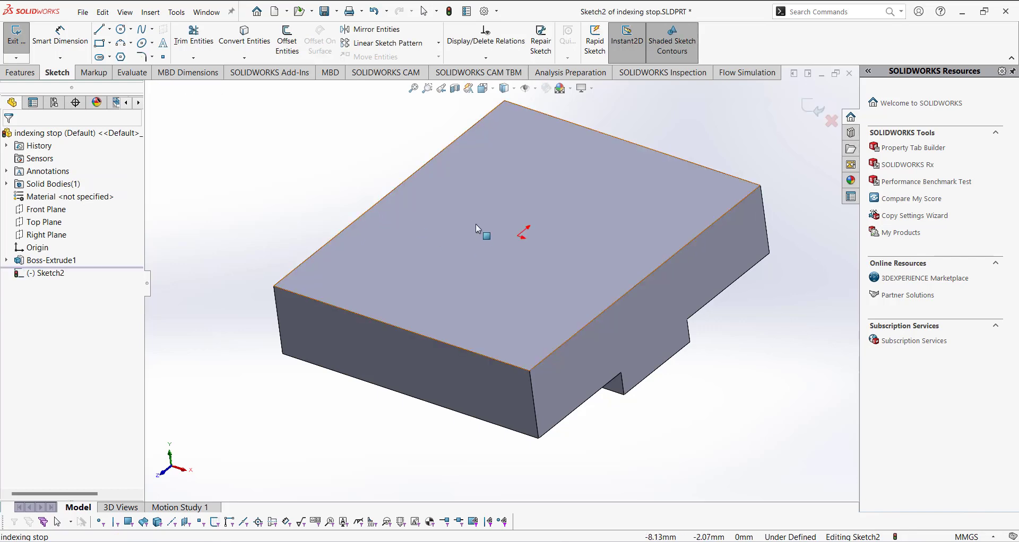
left_click(505, 88)
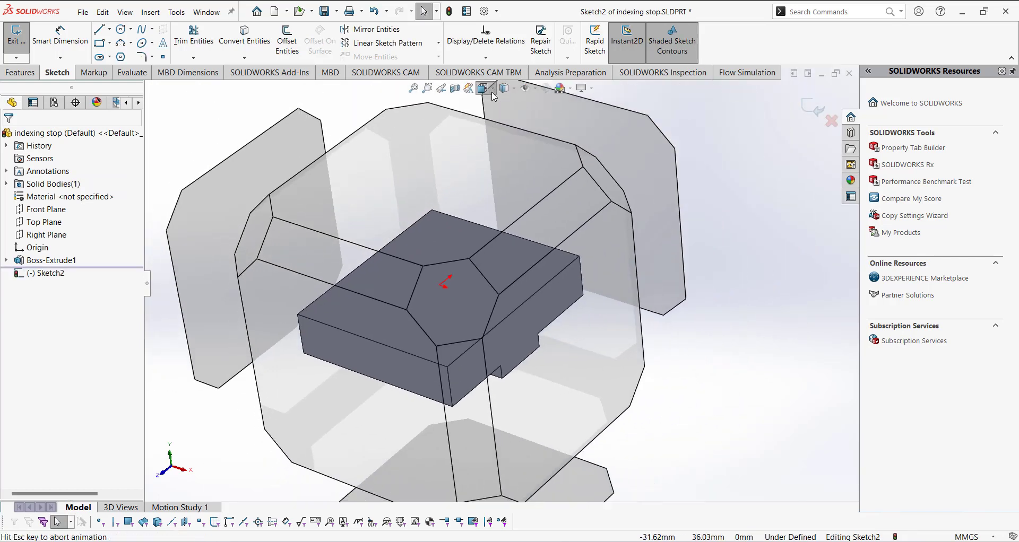
left_click(546, 156)
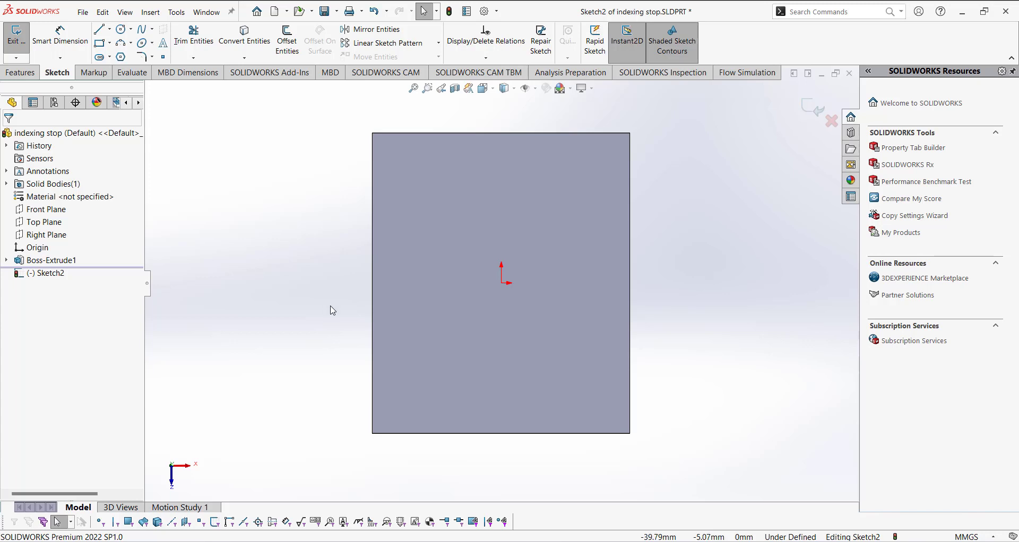
Step: Sketch a closed six-line outline across the face's upper part: right side about 9.7 mm, horizontal ledge about 21.7 mm, two slopes to the left edge
left_click(97, 31)
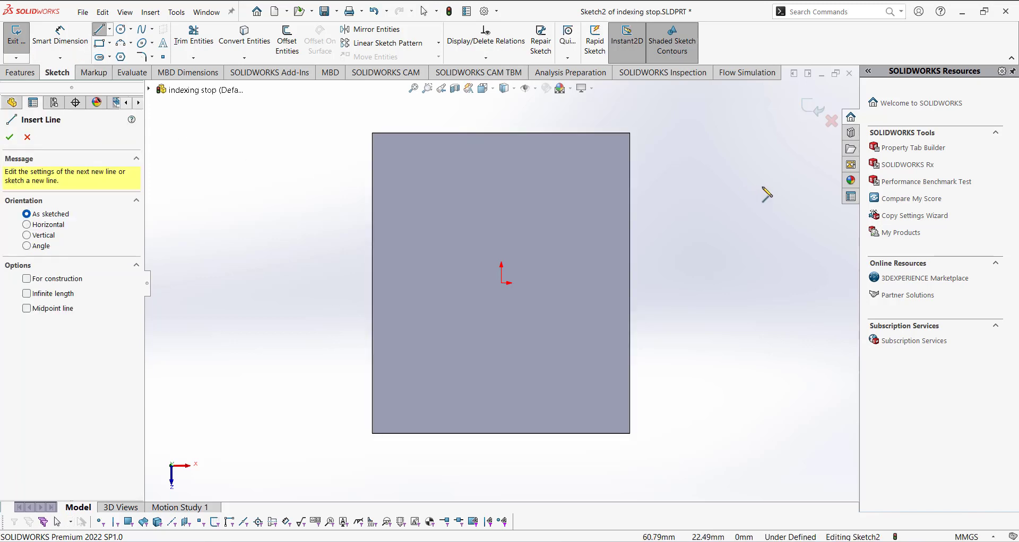
left_click(630, 133)
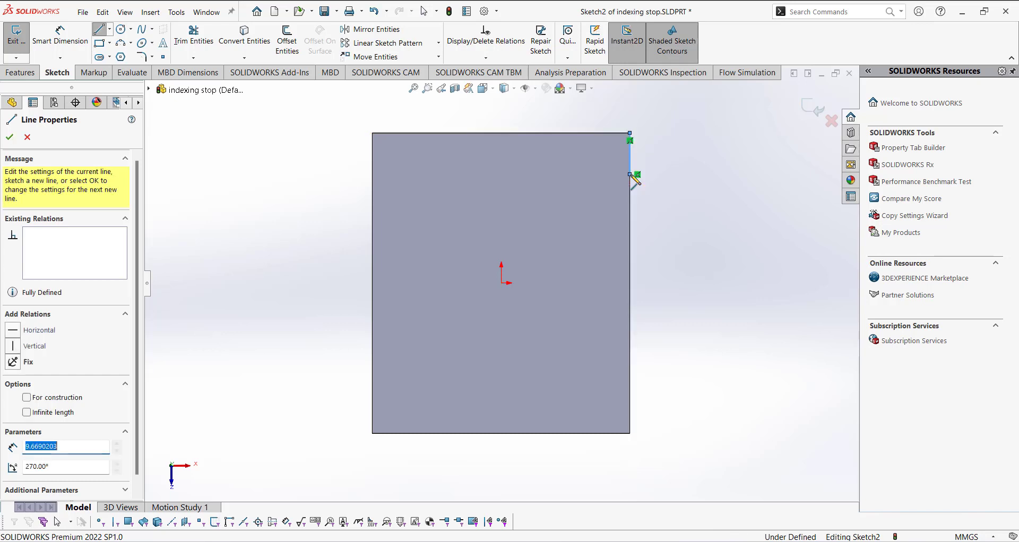
left_click(630, 175)
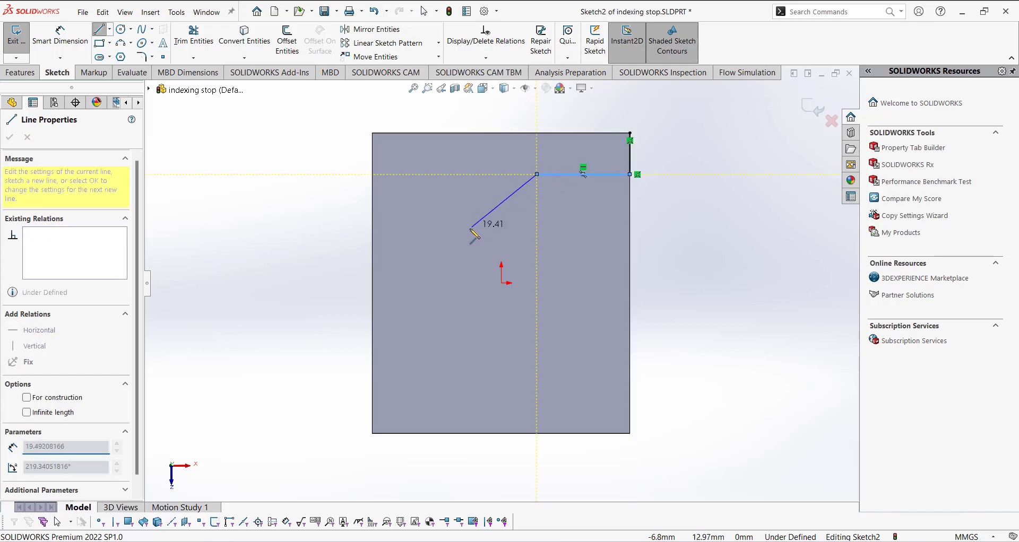
left_click(432, 246)
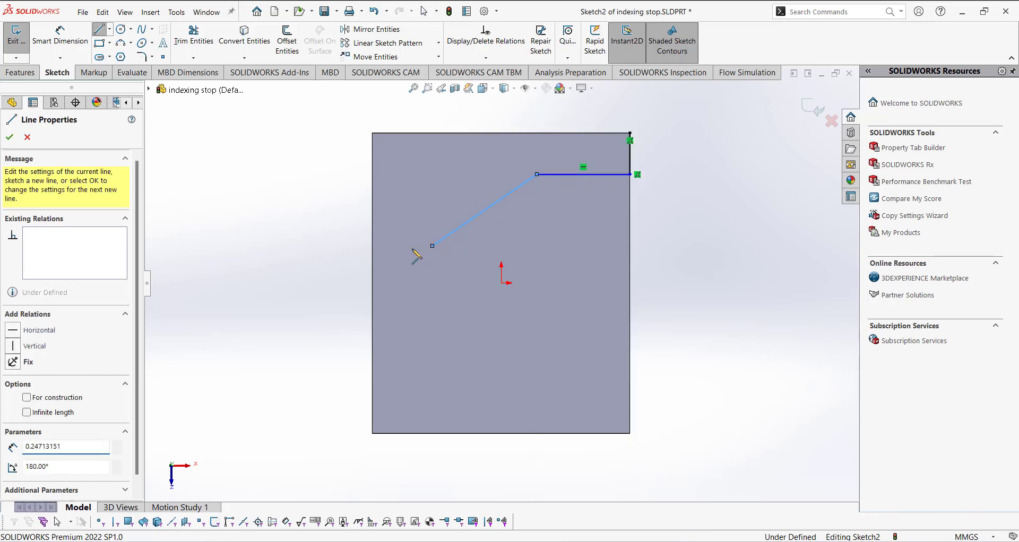
left_click(372, 266)
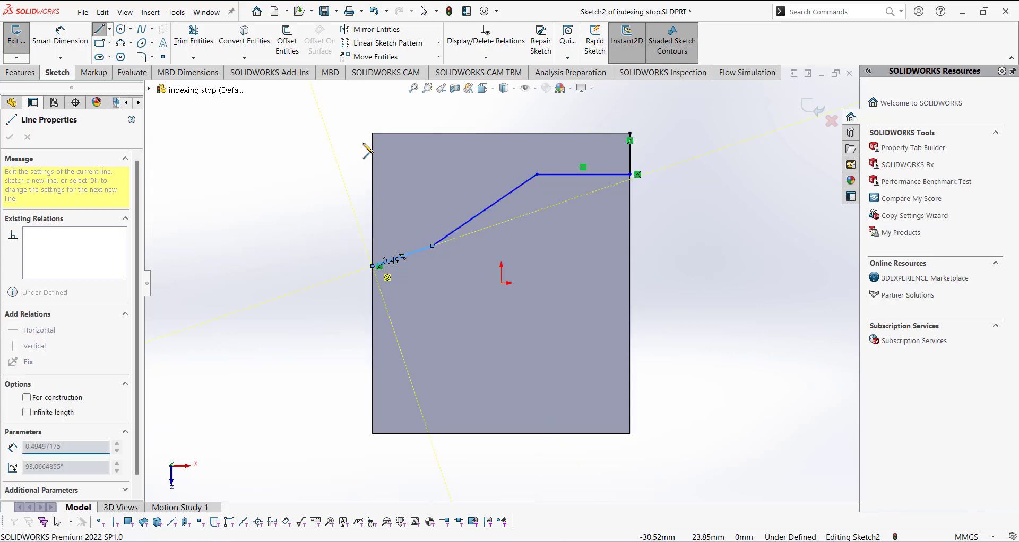
left_click(373, 132)
left_click(630, 133)
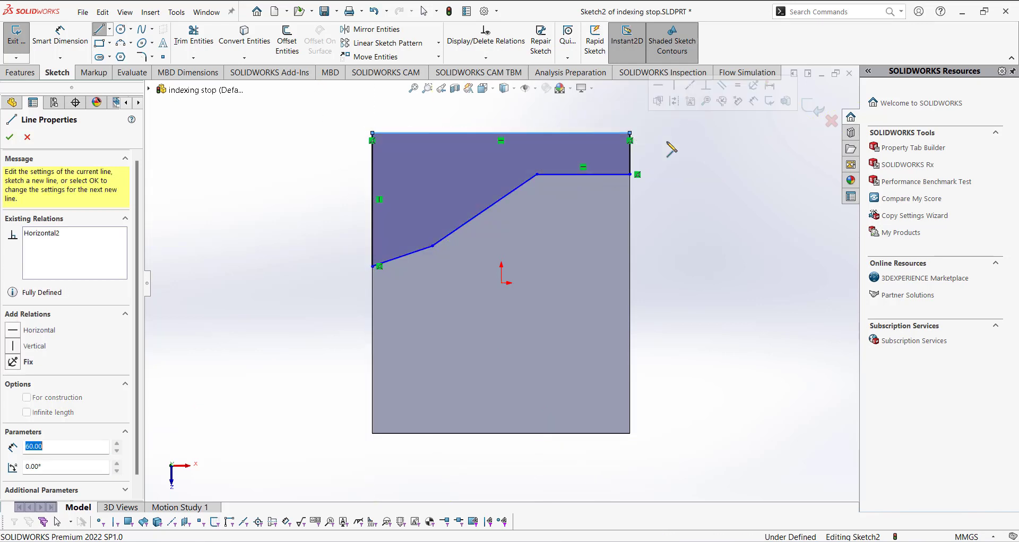
right_click(679, 153)
left_click(684, 155)
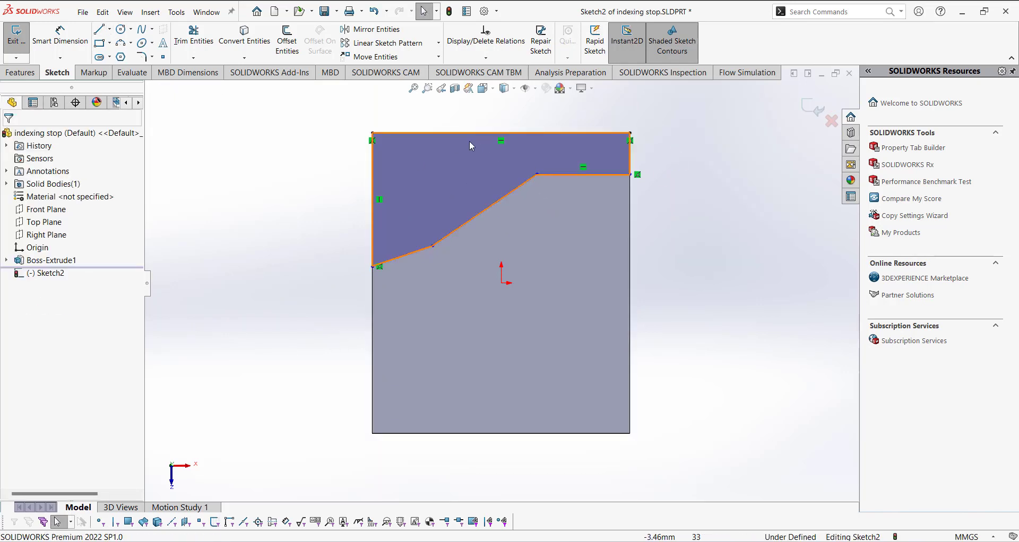
Step: Dimension the short horizontal line at the right end of the outline to 15 mm
left_click(61, 35)
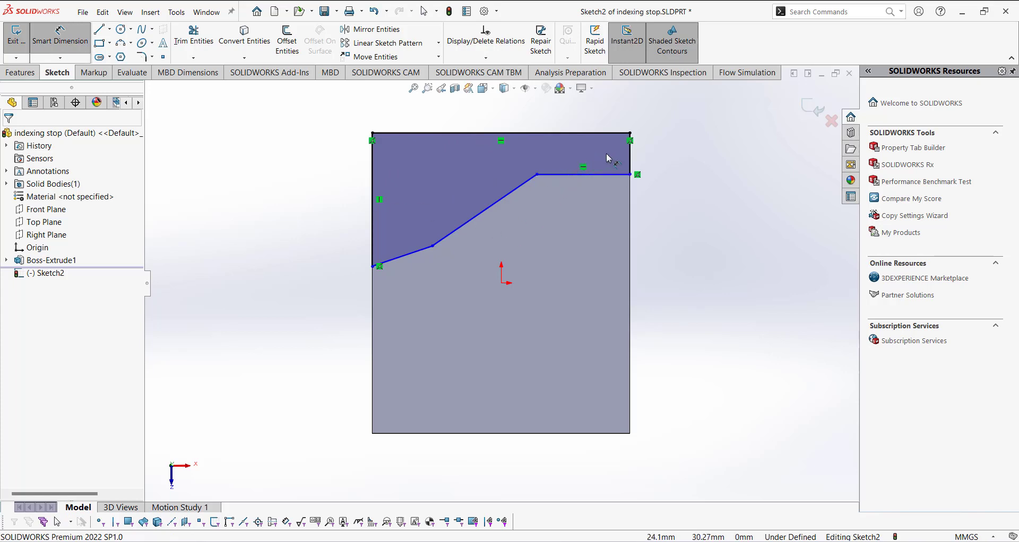
left_click(617, 174)
left_click(598, 116)
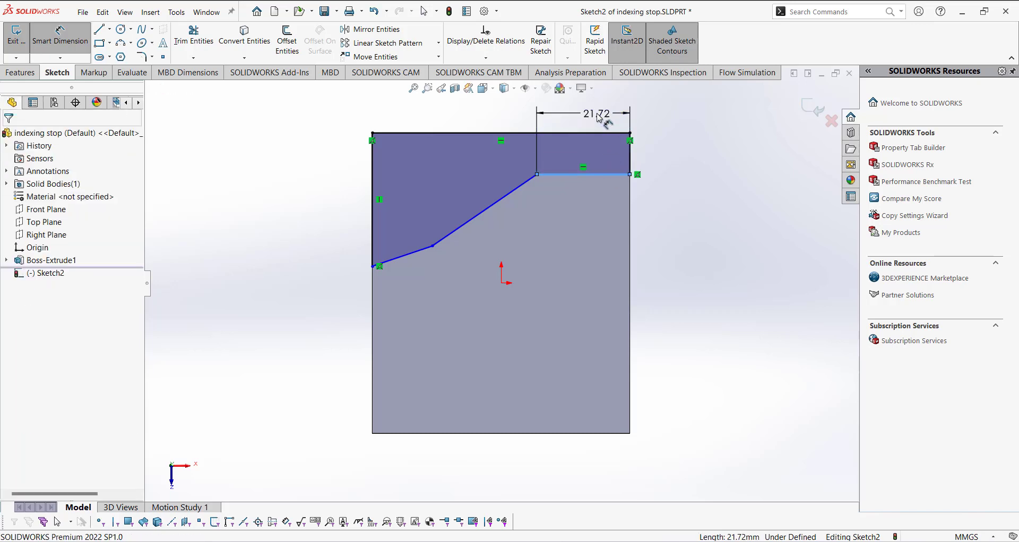
type("15.00mm")
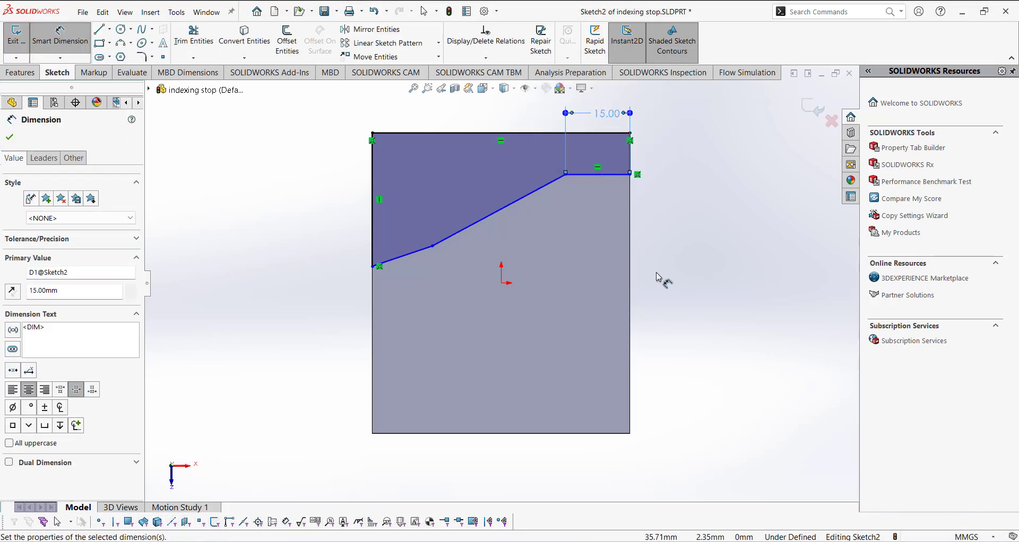
left_click(658, 272)
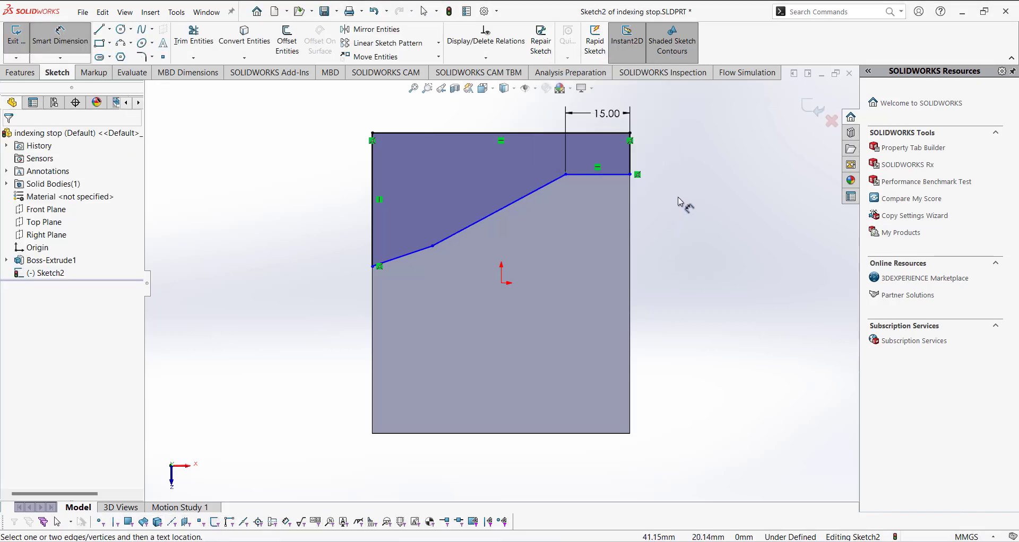
Step: Dimension the horizontal distance from the upper right corner to the vertex between the two sloping lines to 35 mm
left_click(631, 134)
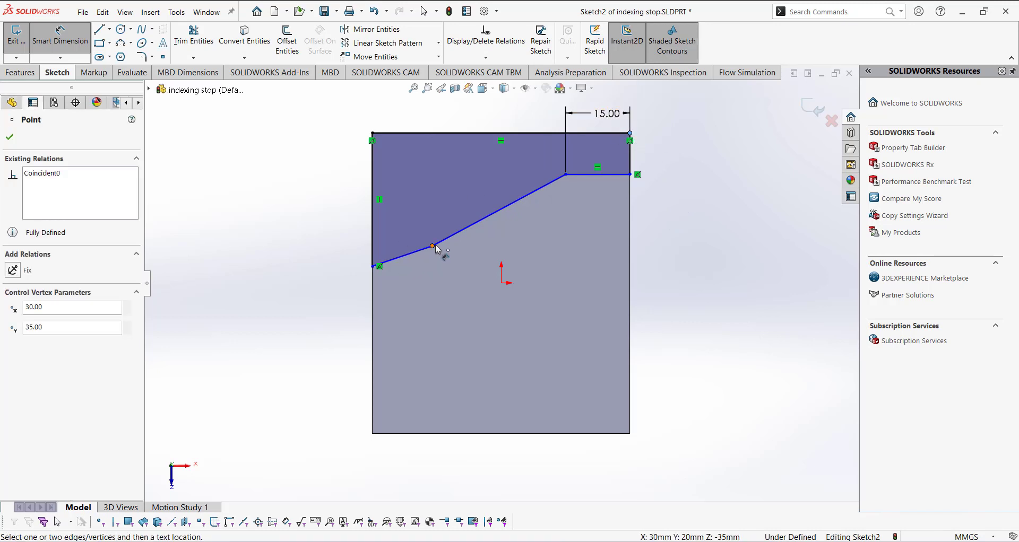
left_click(433, 246)
left_click(435, 103)
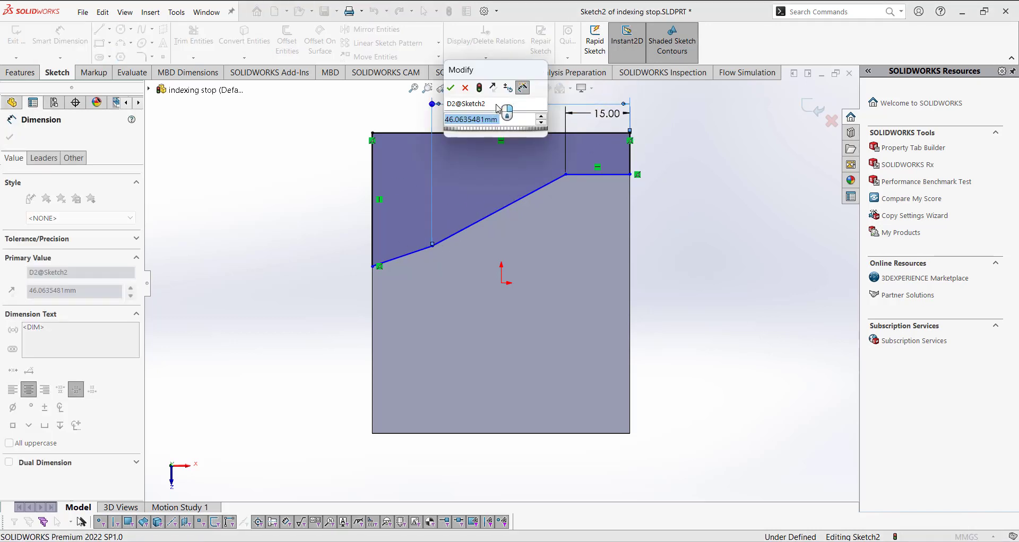
type("35")
key("Return")
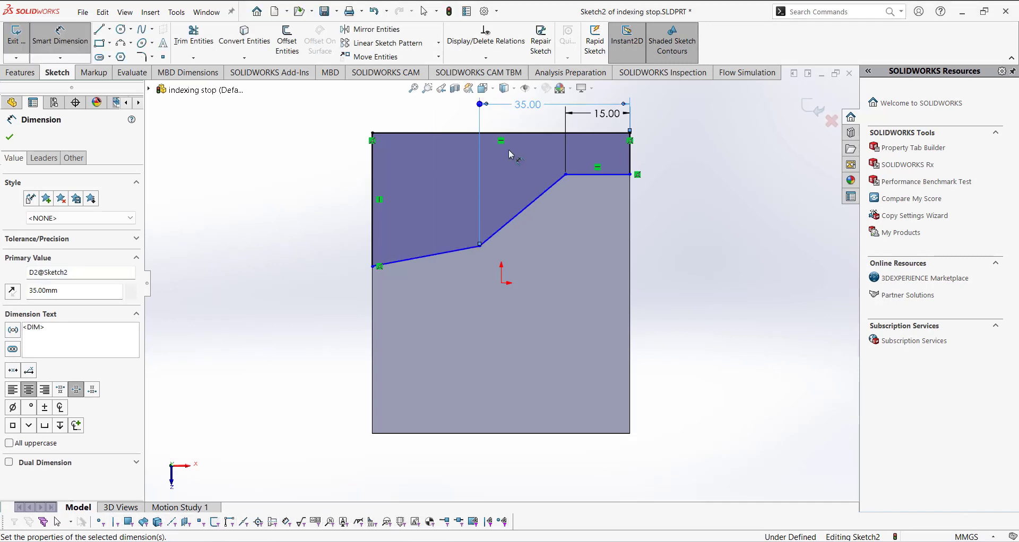
left_click(734, 249)
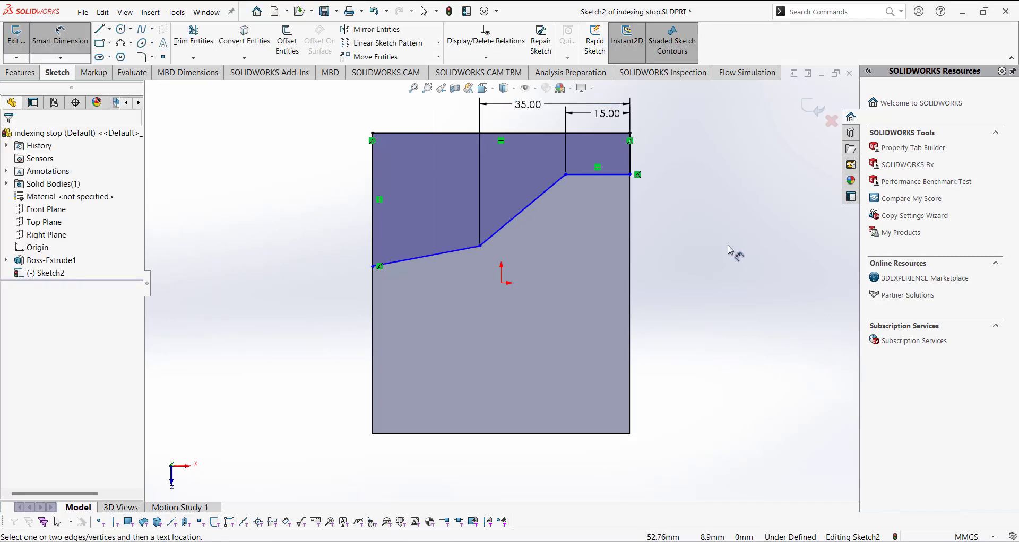
Step: Dimension the outline's short vertical line on the right edge to 10 mm
left_click(631, 159)
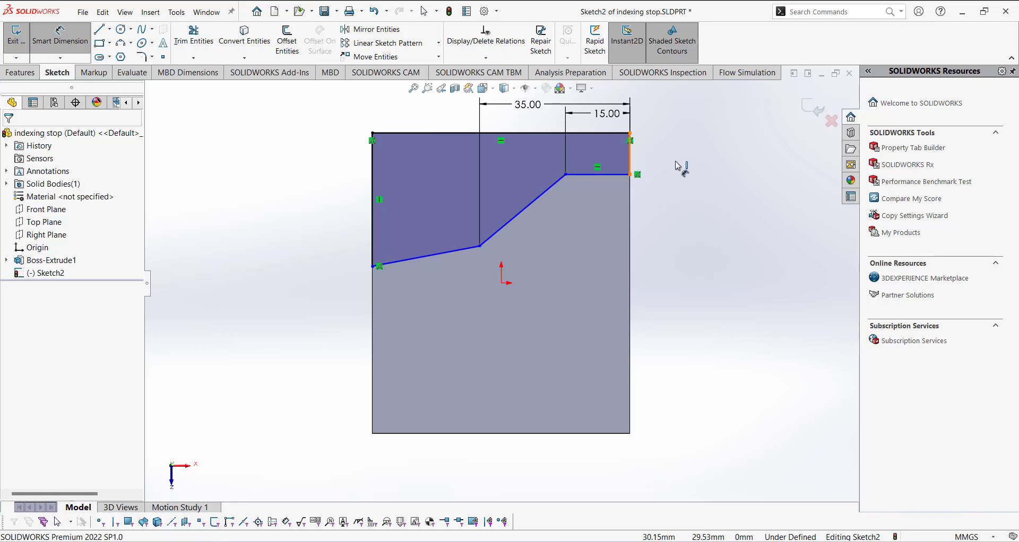
left_click(677, 159)
type("10")
key("Return")
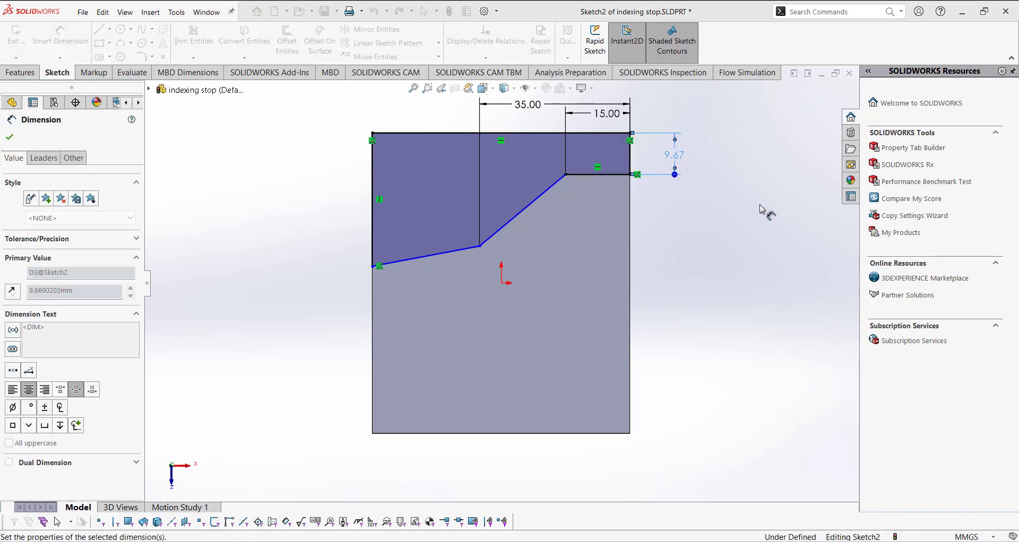
Step: Set a 60° angle between the short horizontal line and the steep sloping line
left_click(597, 175)
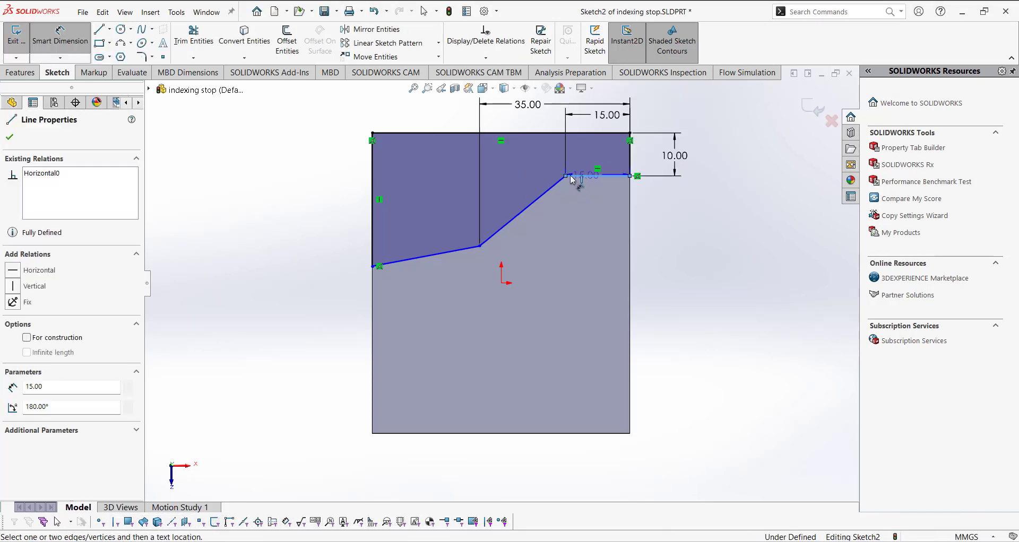
left_click(550, 192)
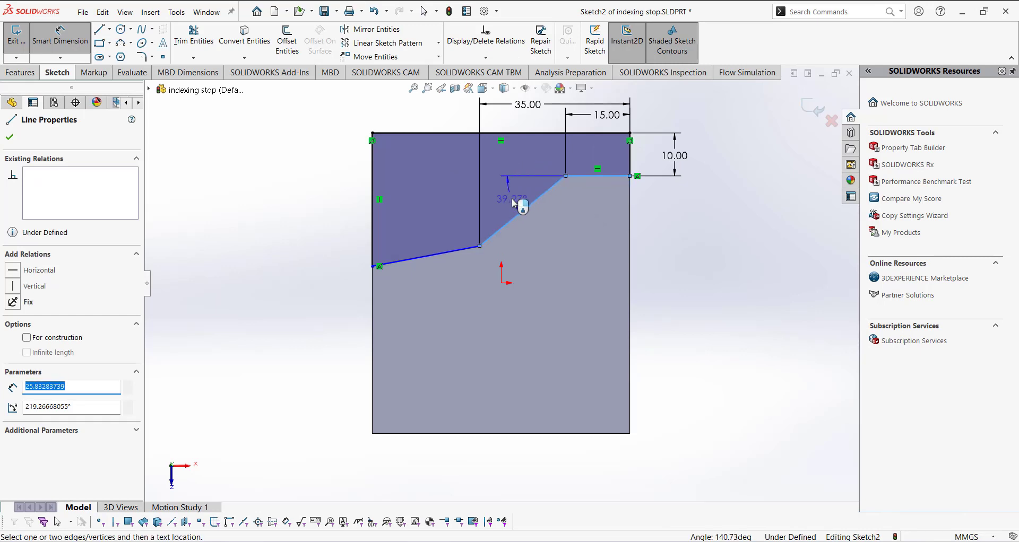
left_click(514, 204)
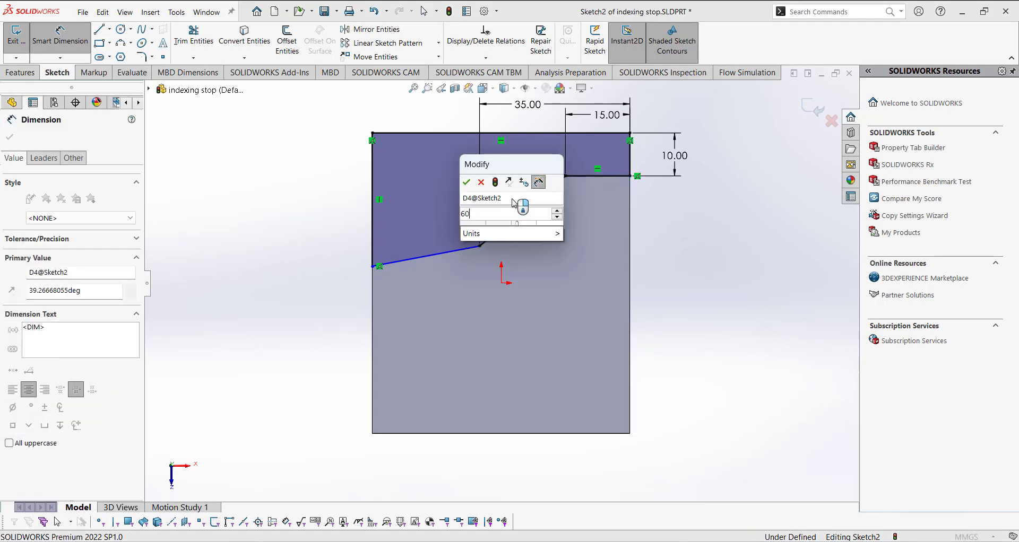
key("Return")
left_click(720, 279)
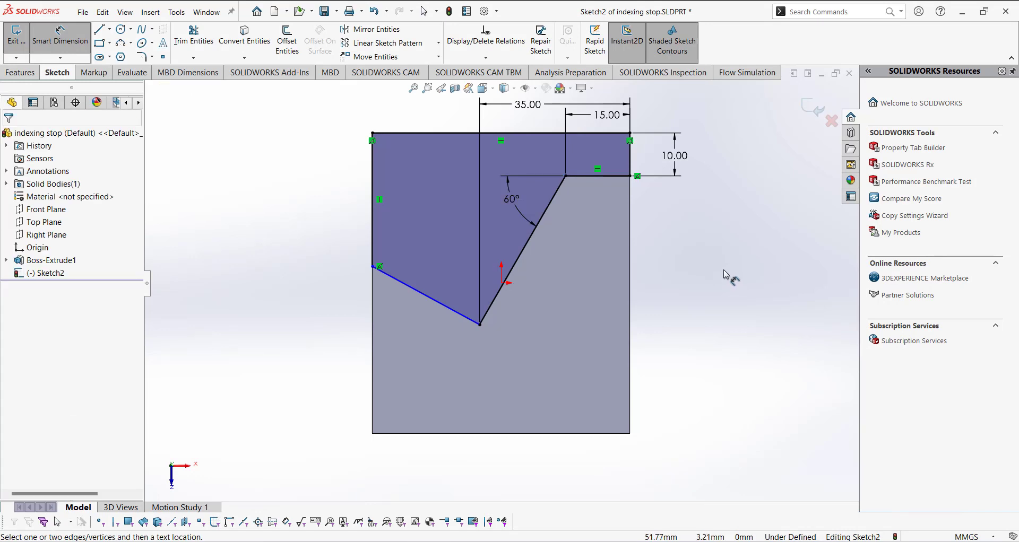
Step: Dimension the vertical distance from the outline's lower left endpoint to the face's lower left corner to 20 mm
left_click(374, 267)
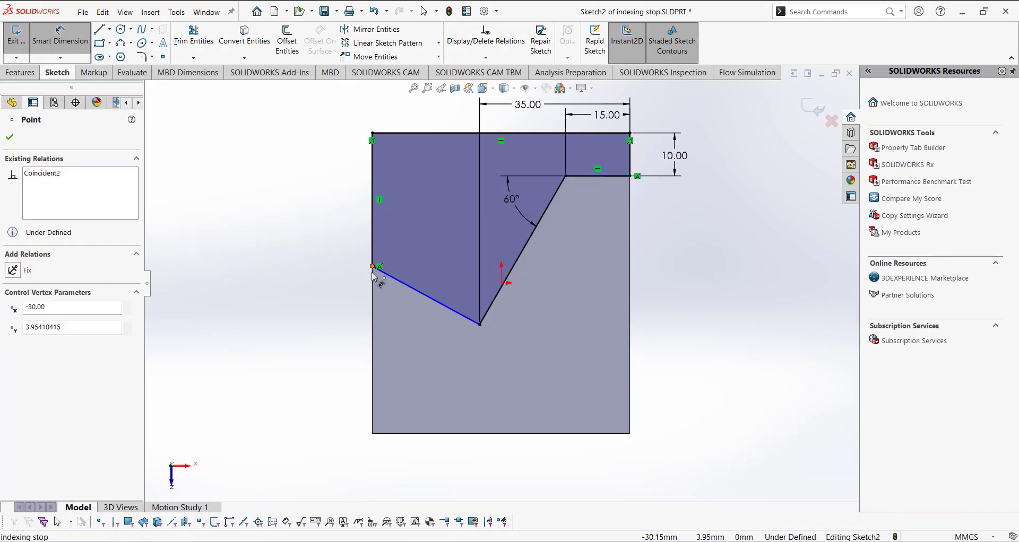
left_click(373, 434)
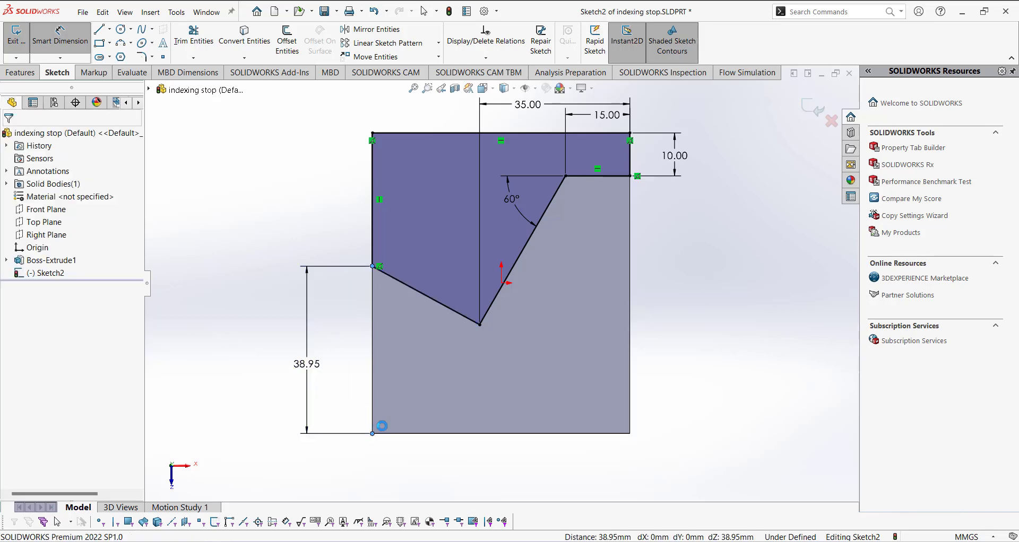
left_click(306, 360)
type("20")
key("Return")
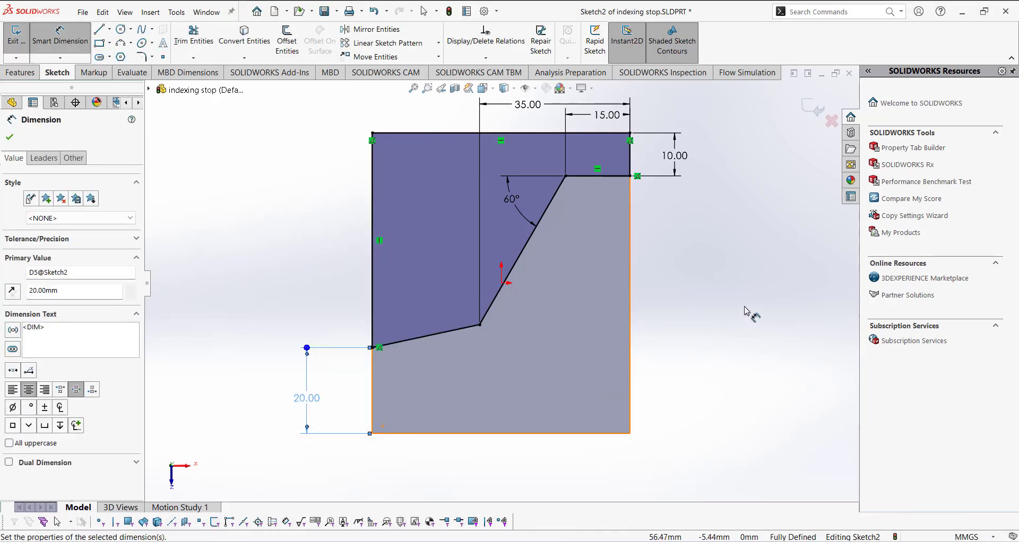
Step: Finish the dimensioned angled outline and exit its sketch
scroll(753, 309, "down", 3)
scroll(502, 281, "up", 3)
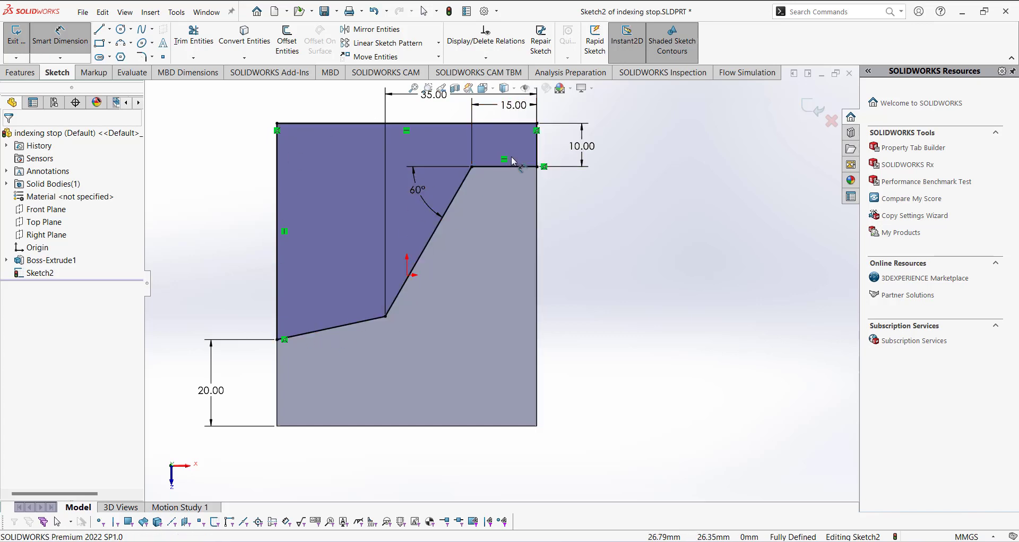
left_click(487, 58)
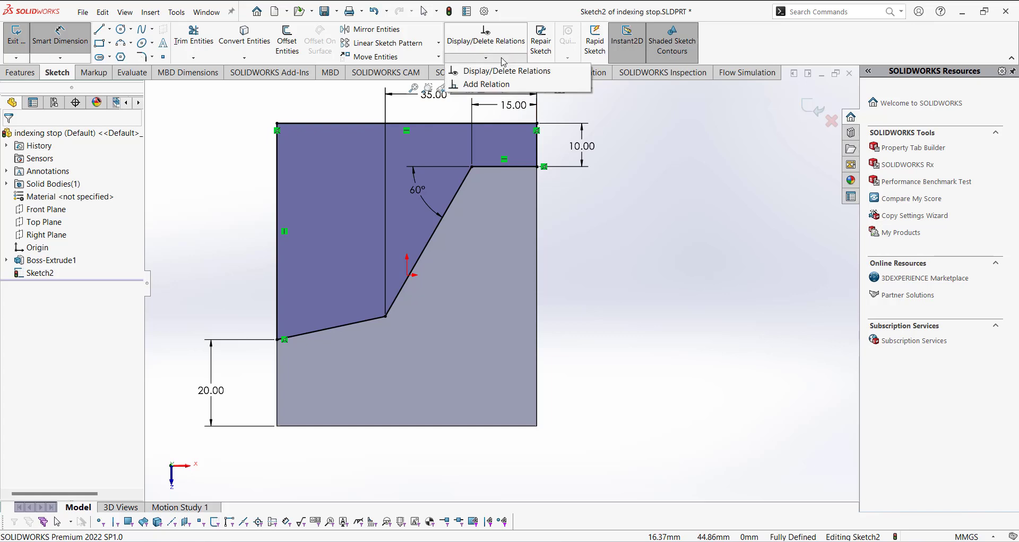
left_click(618, 221)
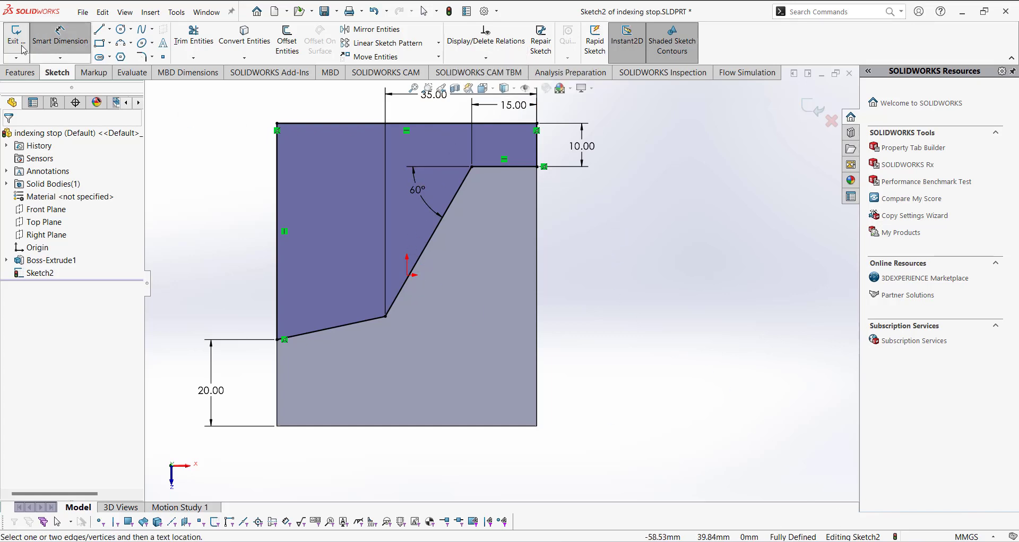
left_click(17, 42)
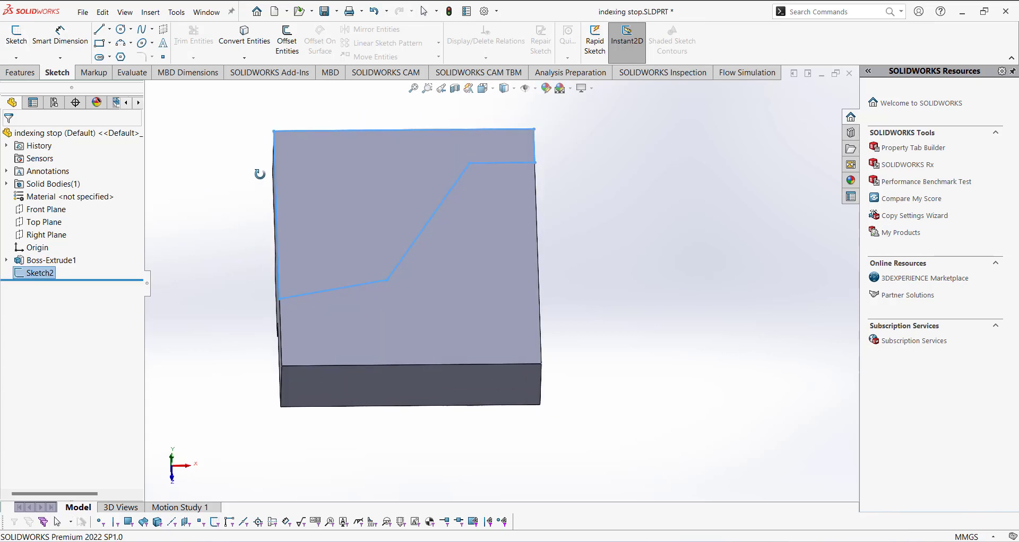
Step: Extrude the angled outline upward from the top face as a Blind boss, 15 mm deep, merged with the base
left_click(20, 73)
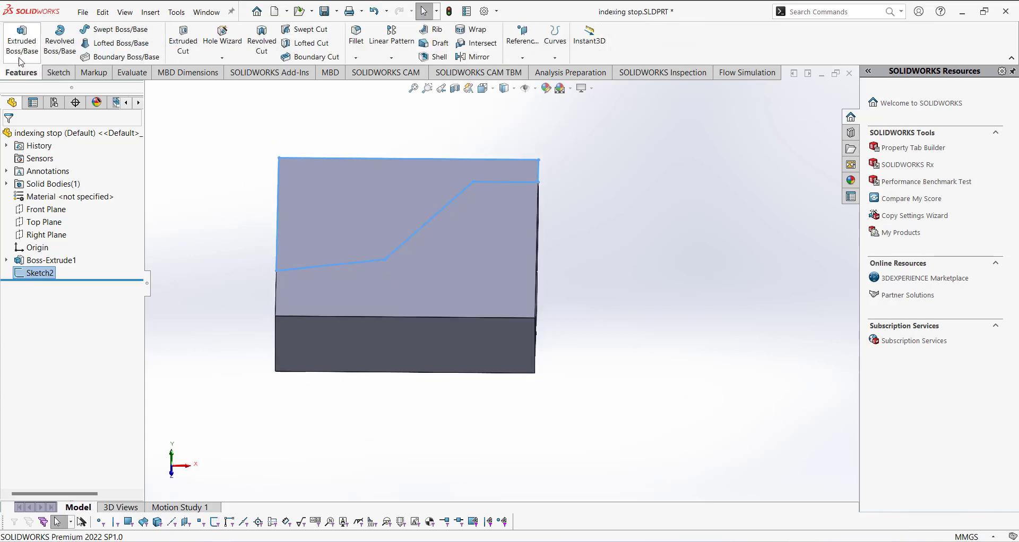
left_click(22, 40)
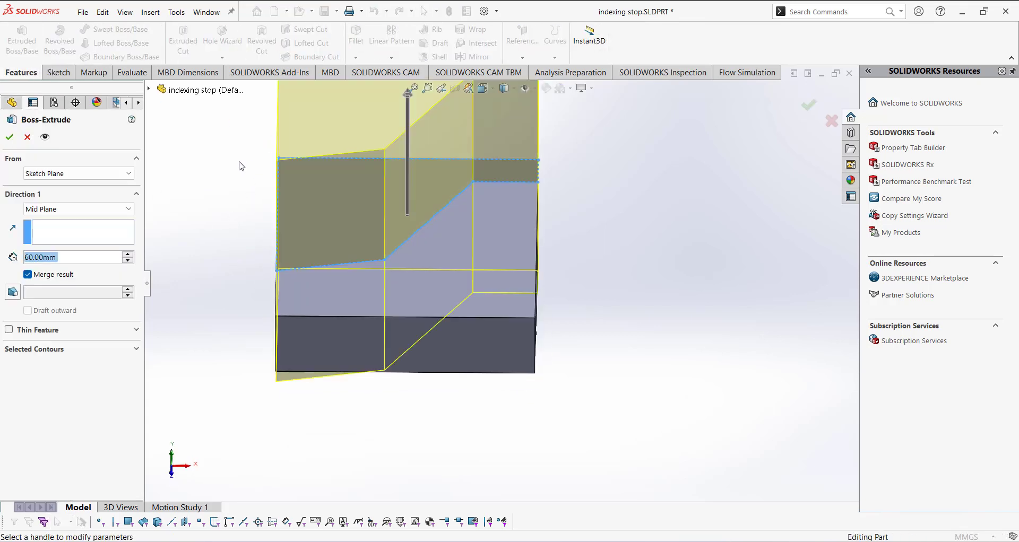
left_click(77, 209)
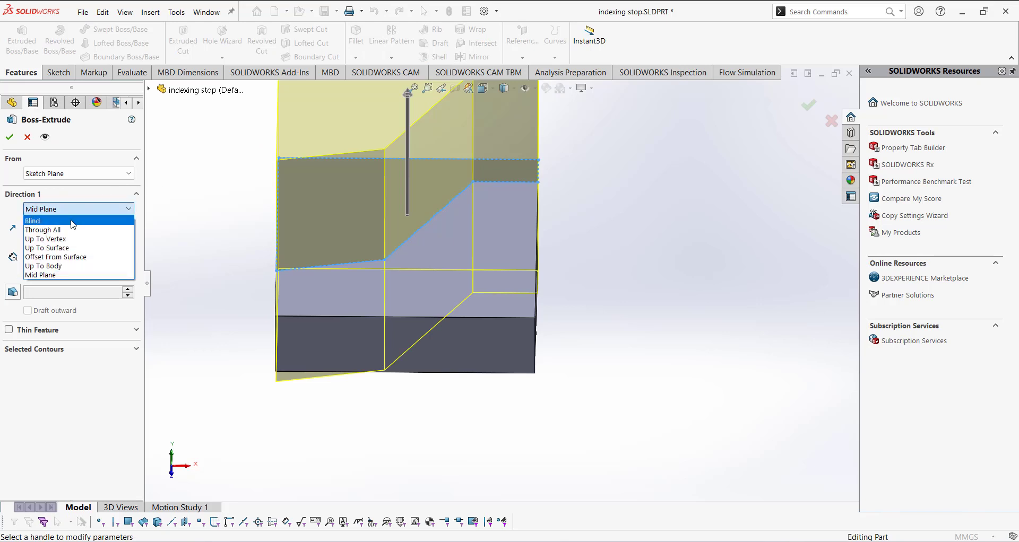
left_click(73, 221)
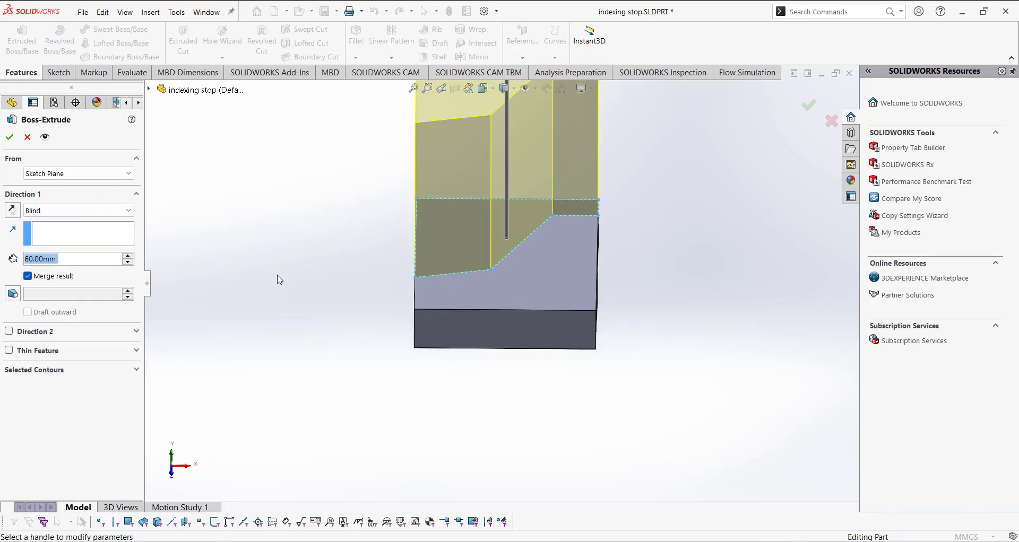
middle_click_drag(358, 261, 379, 236)
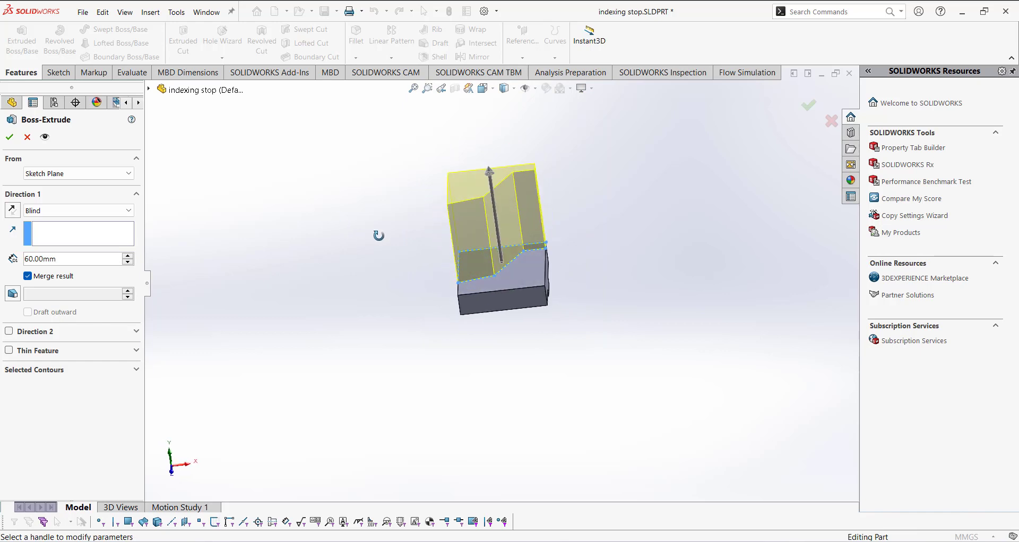
left_click(11, 214)
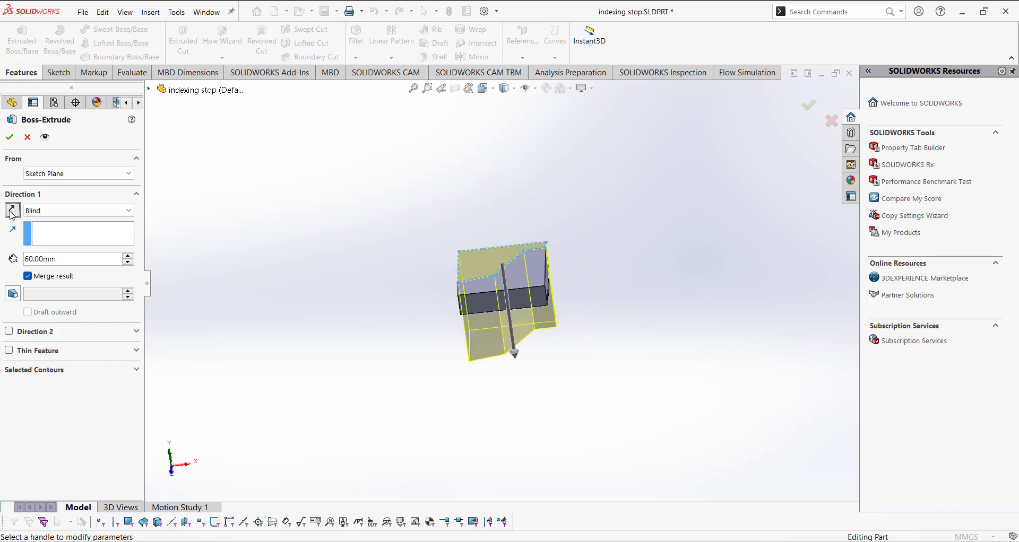
left_click(18, 216)
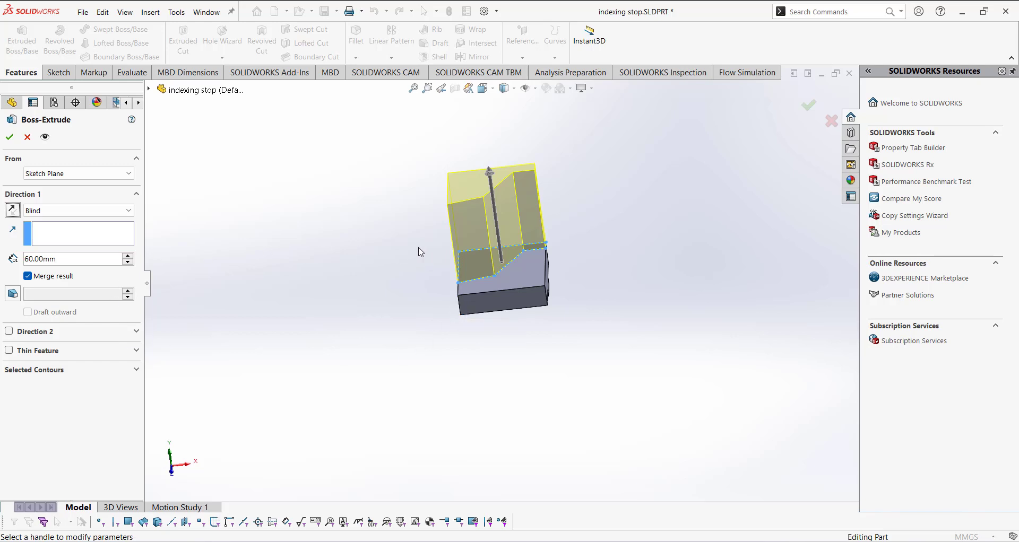
double_click(78, 264)
type("15")
key("Return")
left_click(9, 137)
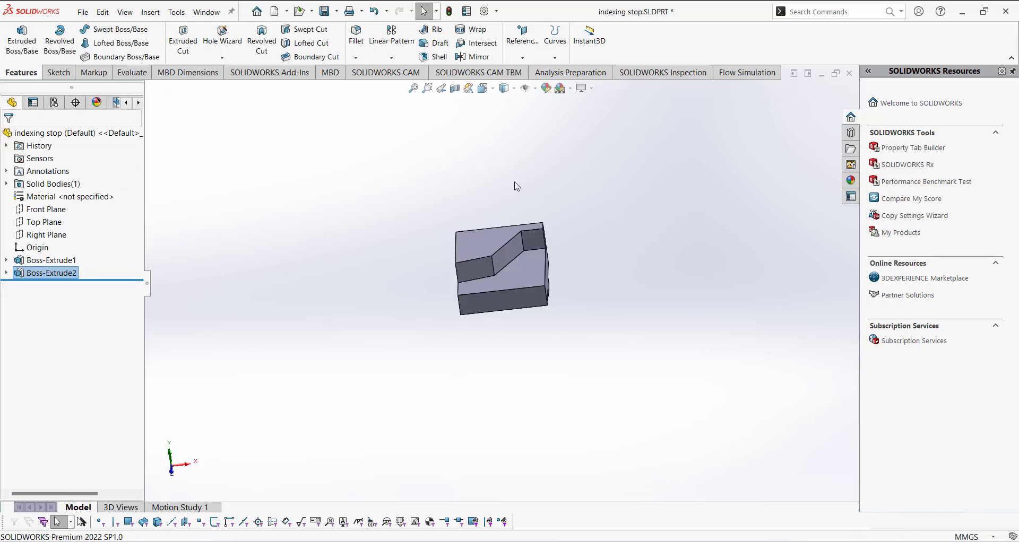
Step: Start a new sketch on the part's tall rectangular back face
scroll(557, 250, "down", 3)
middle_click_drag(530, 243, 512, 278)
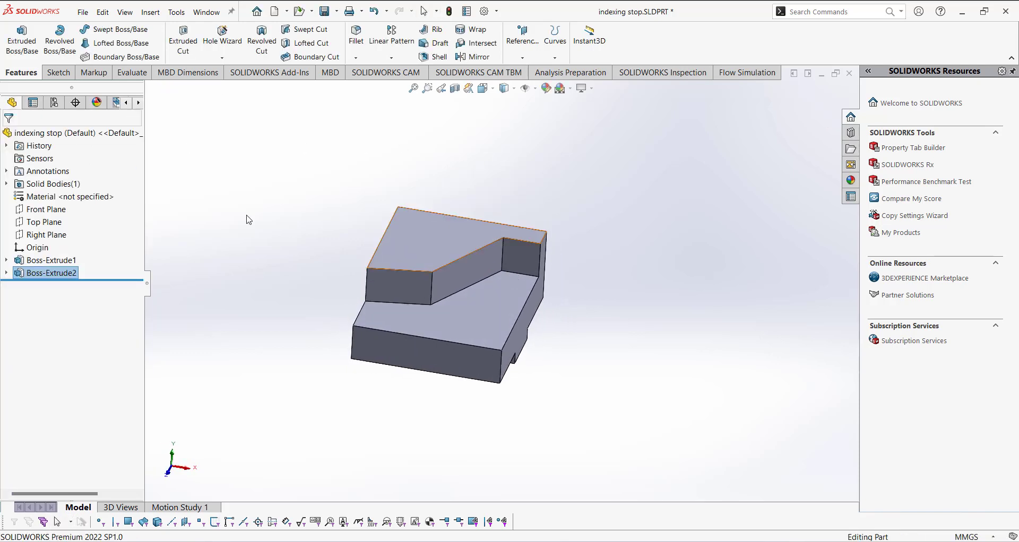
left_click(57, 72)
left_click(16, 37)
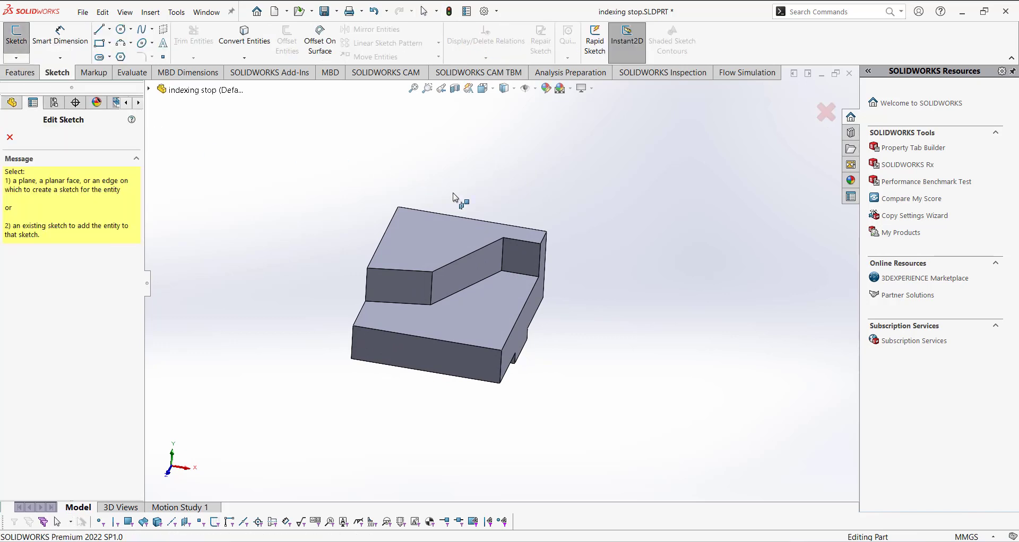
mouse_move(462, 209)
middle_mouse_down()
mouse_move(361, 206)
mouse_move(250, 295)
mouse_move(342, 361)
middle_mouse_up()
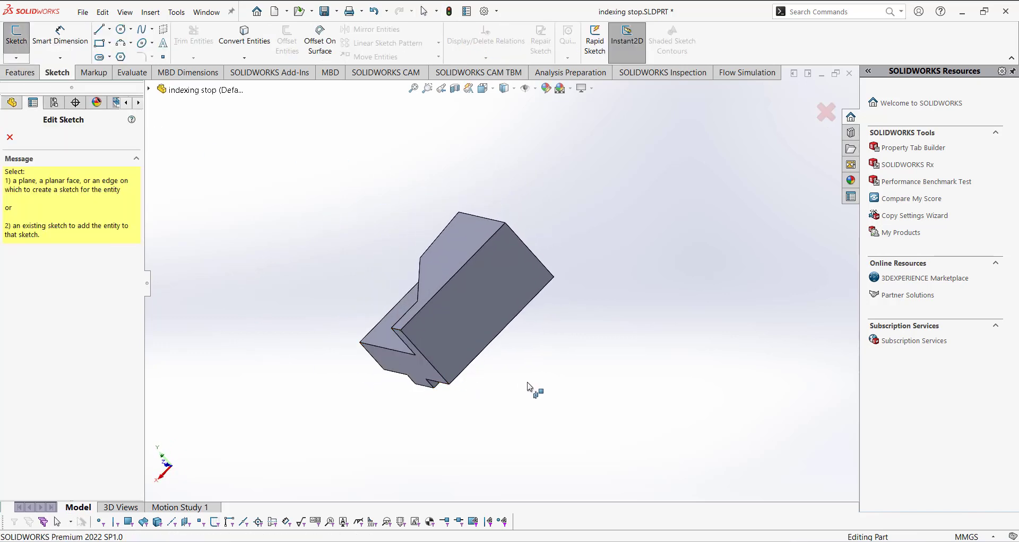
left_click(514, 236)
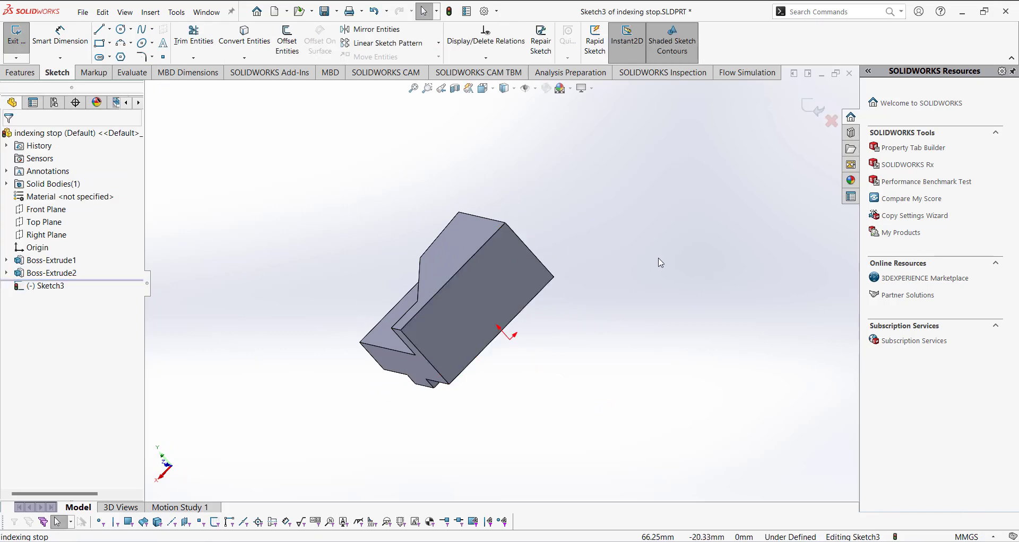
left_click(484, 88)
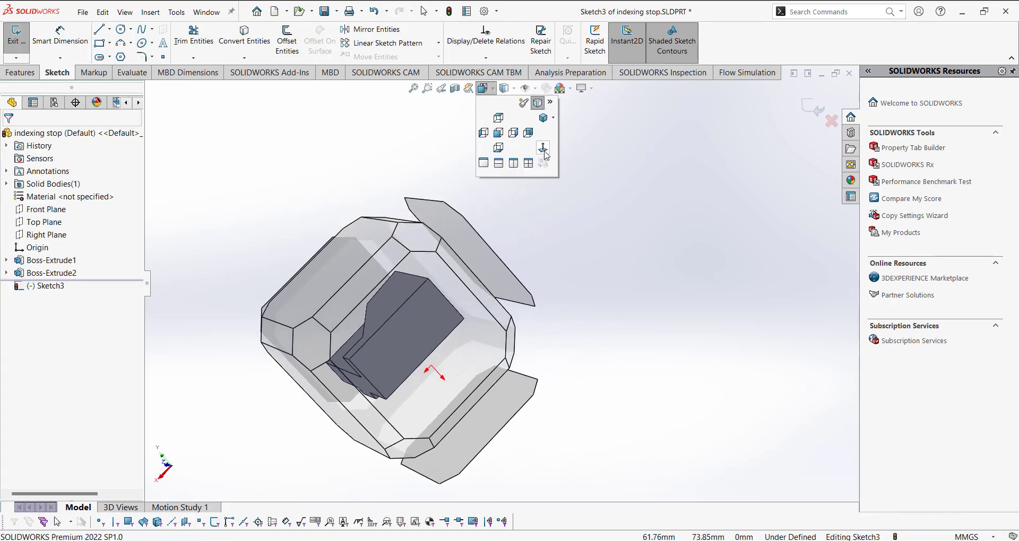
left_click(541, 155)
Step: Sketch a closed triangle about 26 mm wide in the back face's upper corner, with two sides along the face's top and side edges
middle_click_drag(329, 281, 361, 334)
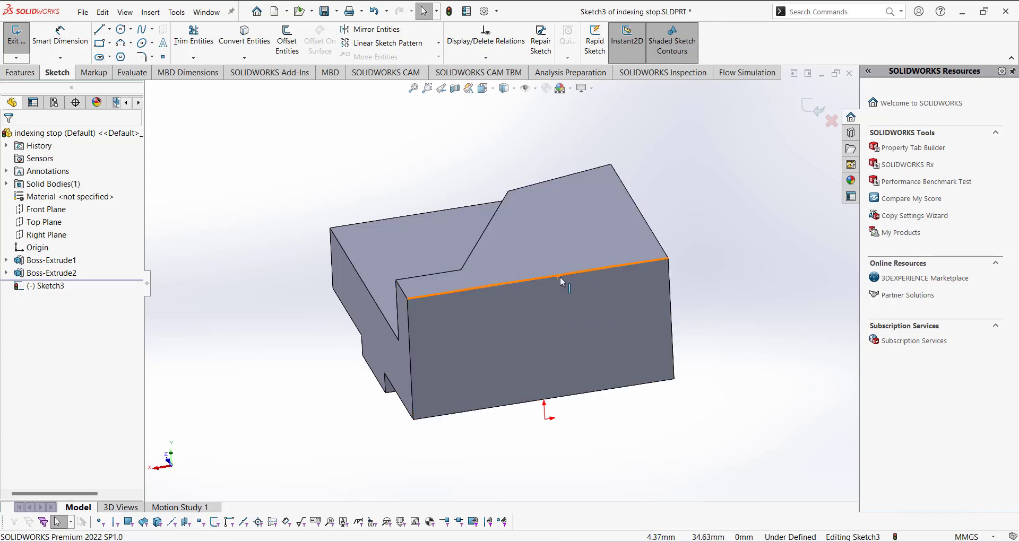
left_click(99, 30)
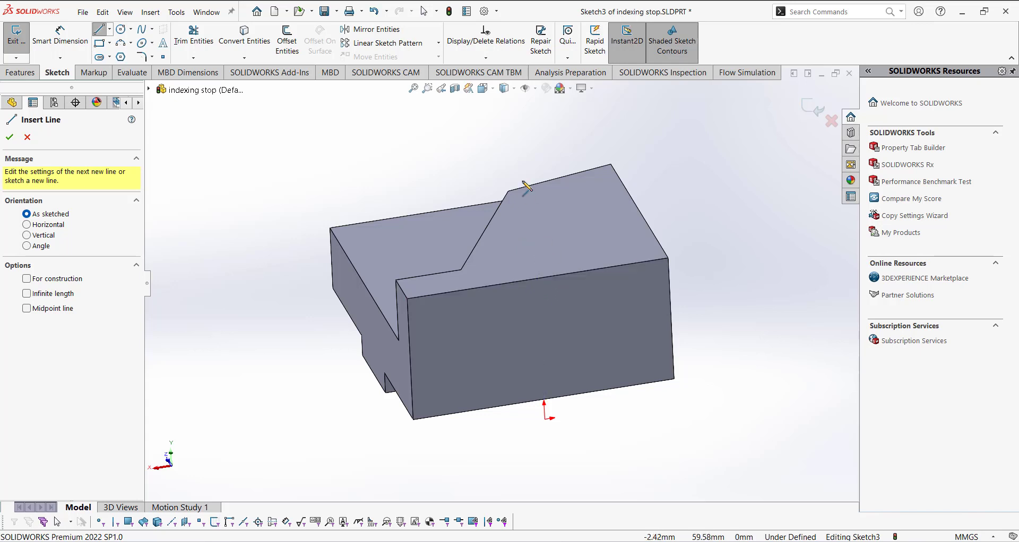
left_click(554, 276)
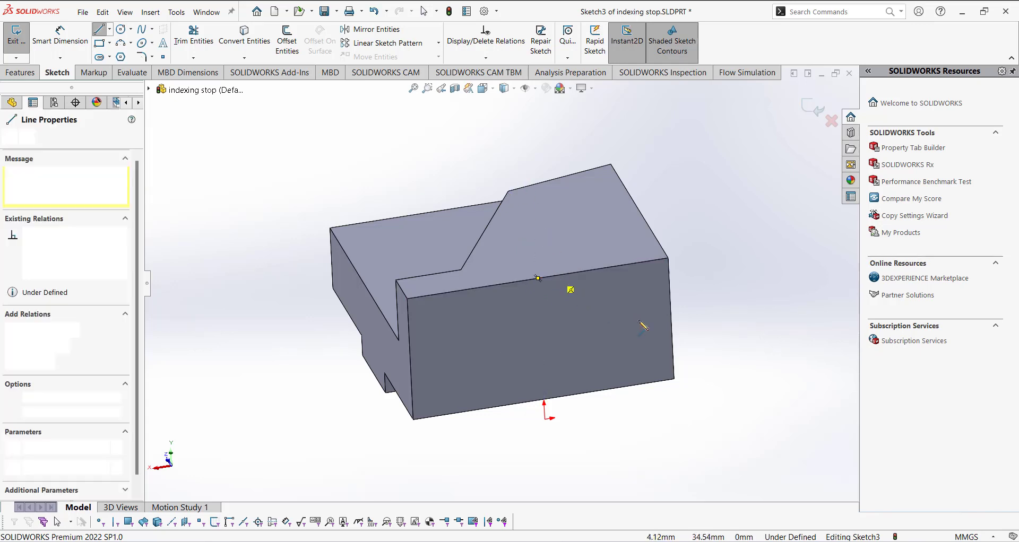
left_click(668, 259)
left_click(555, 276)
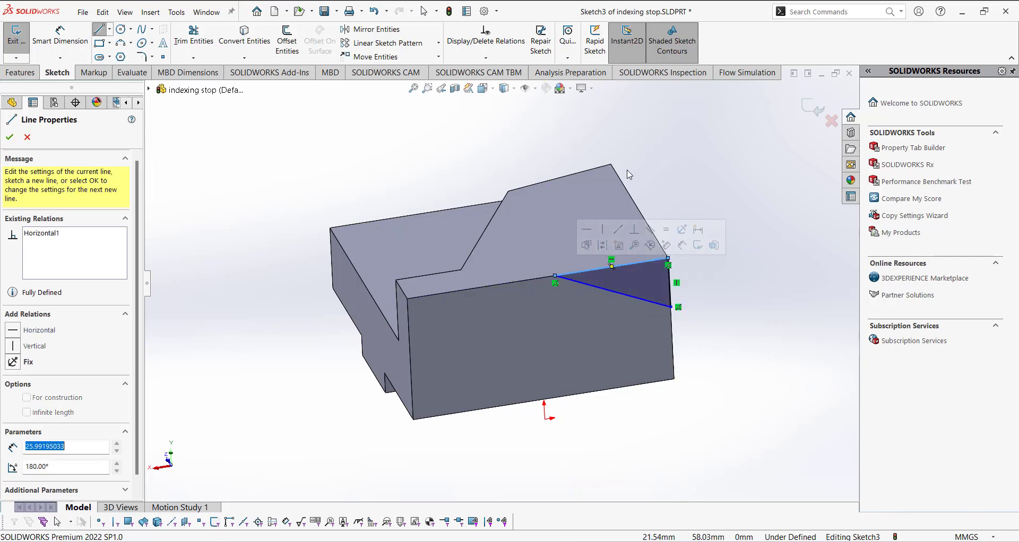
right_click(629, 175)
left_click(653, 178)
Step: Set a 20° angle between the triangle's horizontal top line and its sloping line
left_click(493, 92)
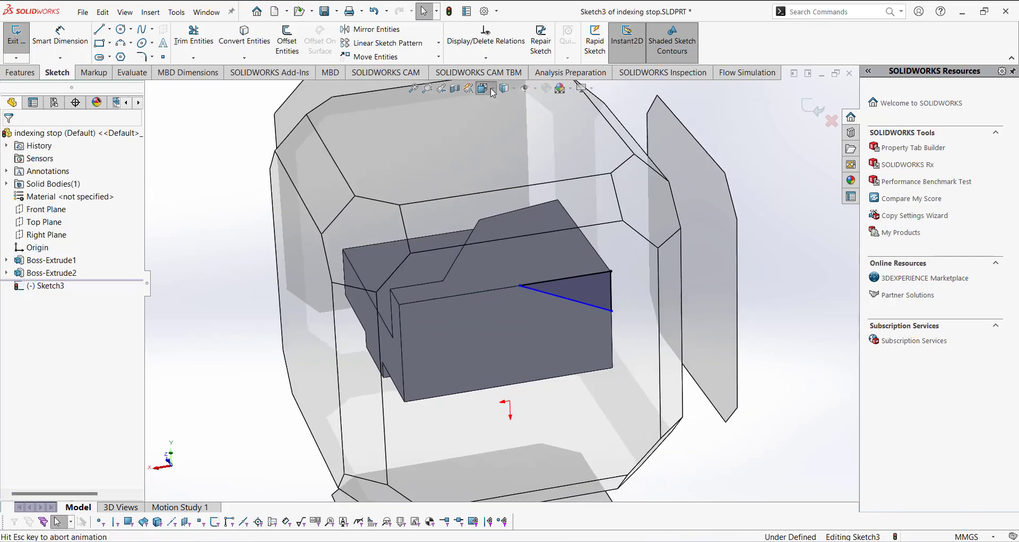
left_click(548, 150)
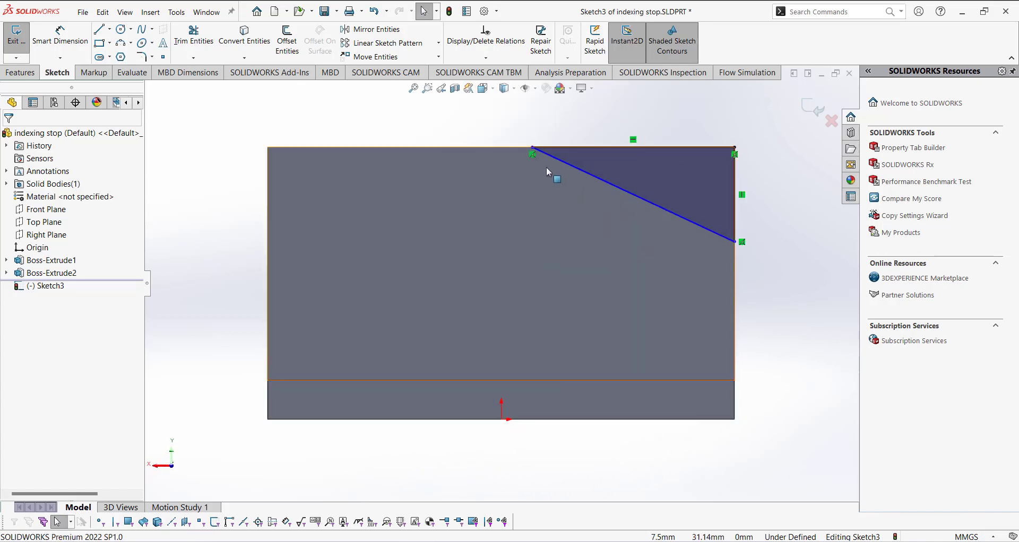
left_click(60, 33)
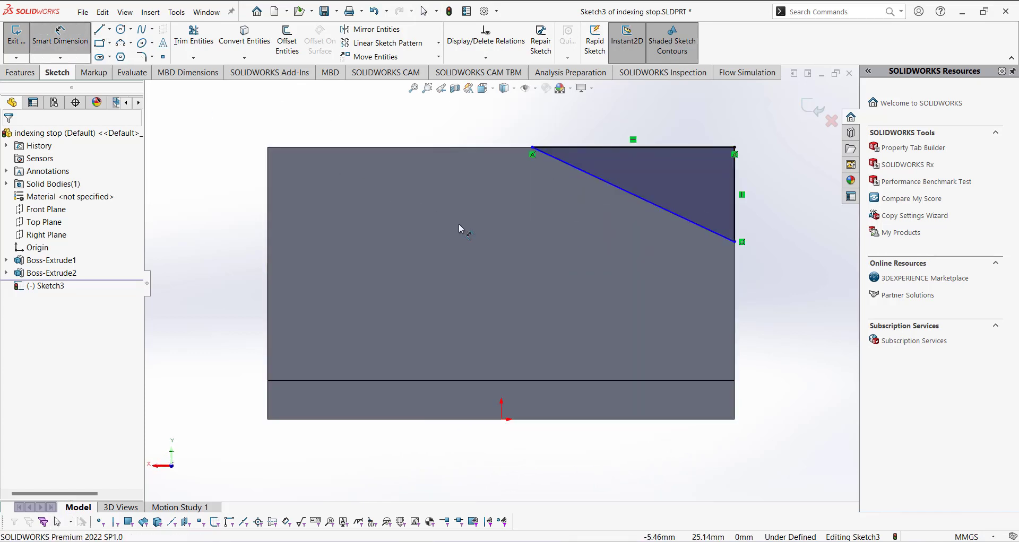
left_click(674, 151)
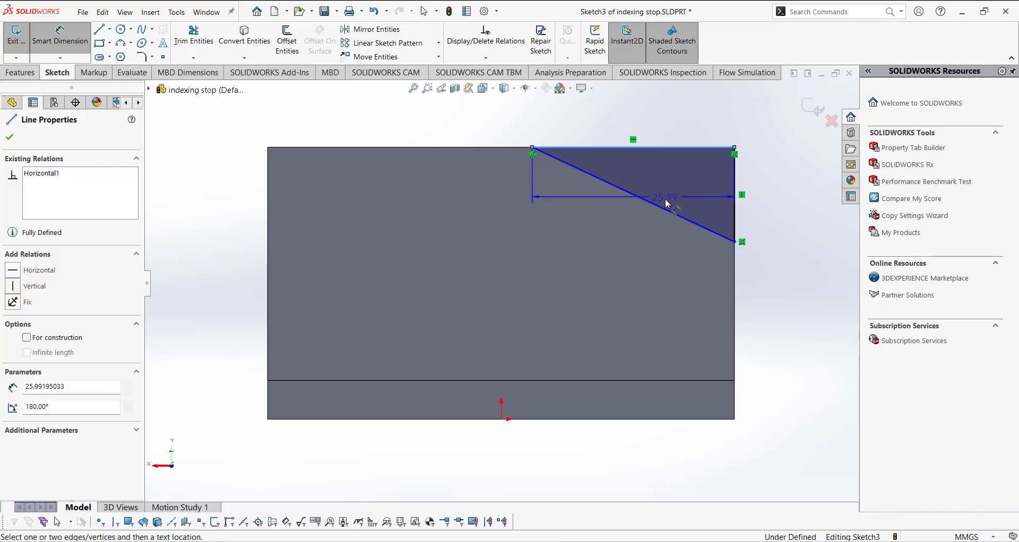
left_click(667, 210)
left_click(684, 180)
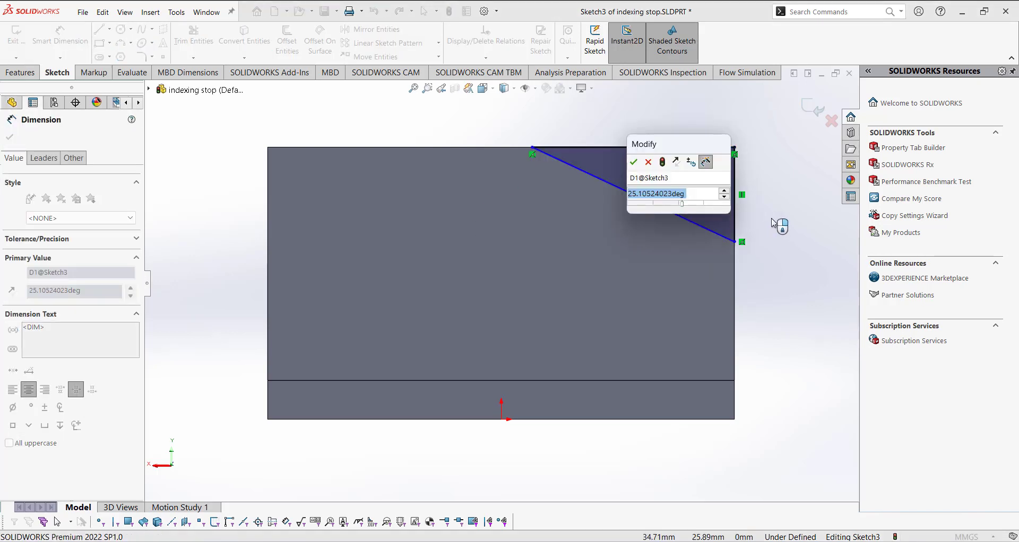
type("20")
key("Return")
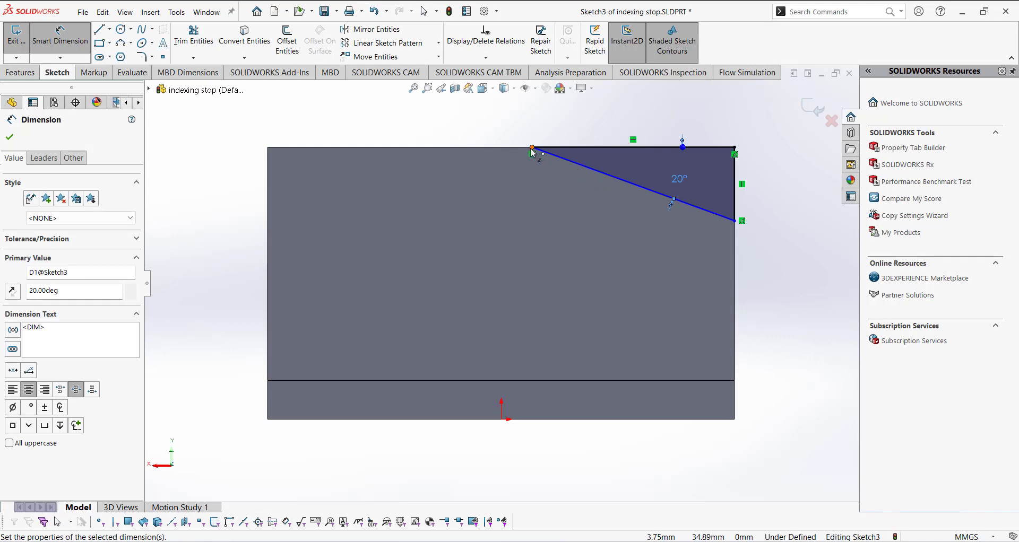
Step: Dimension the horizontal distance from the back face's upper left corner to the triangle's vertex on the top edge to 35 mm
left_click(533, 148)
left_click(268, 149)
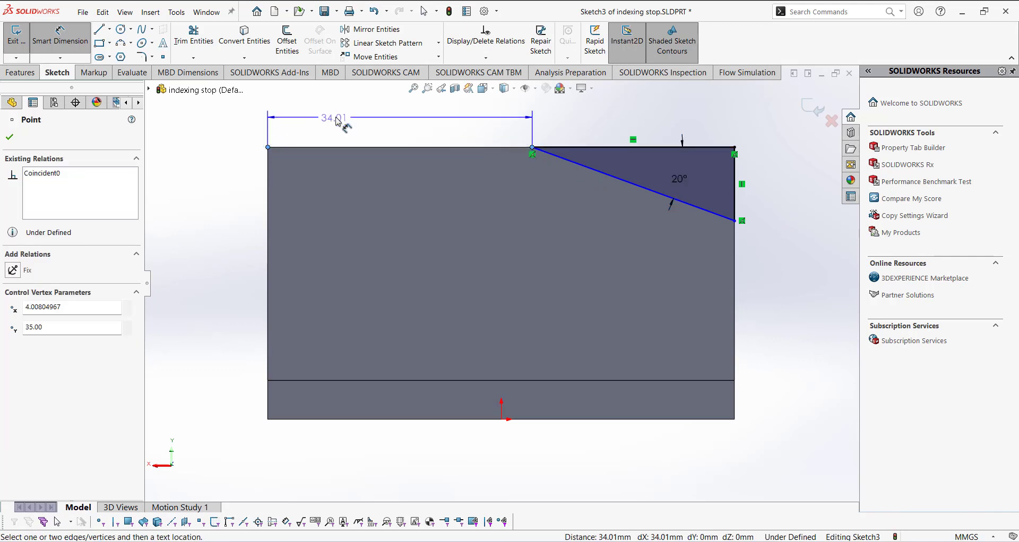
left_click(345, 116)
type("35")
key("Return")
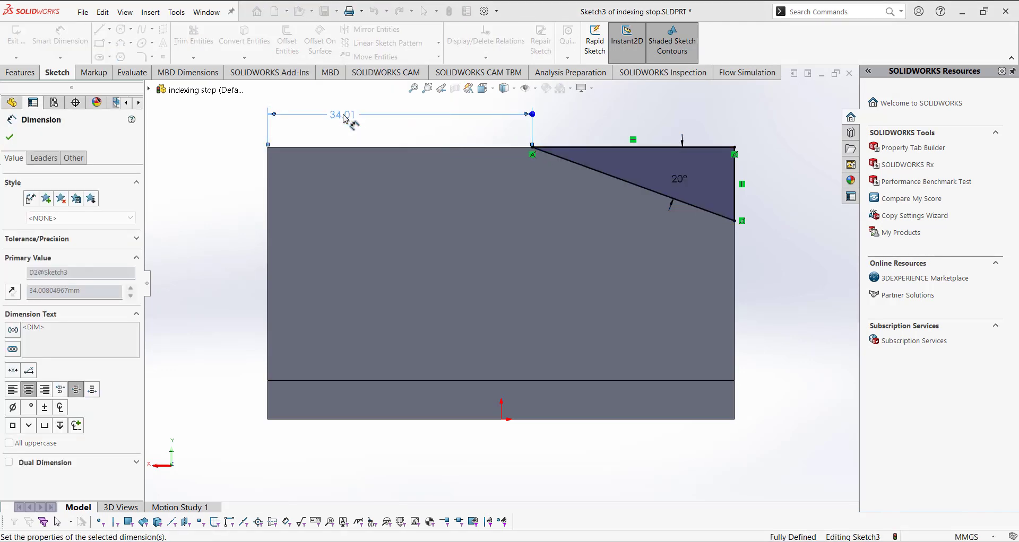
Step: Cut the triangular profile out of the raised block with an extruded cut set to Through All
scroll(527, 172, "down", 3)
scroll(527, 171, "up", 7)
key("ctrl+7")
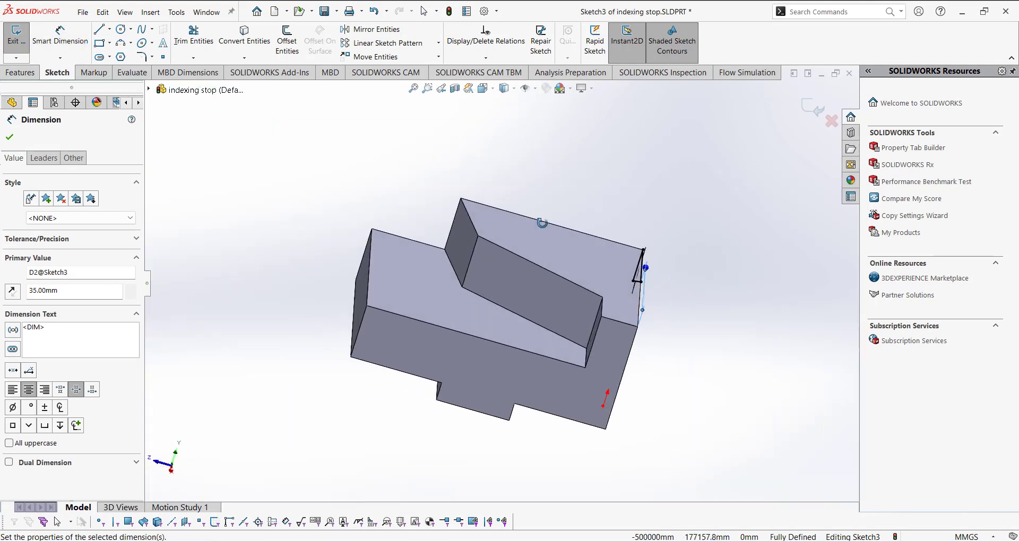
left_click(27, 73)
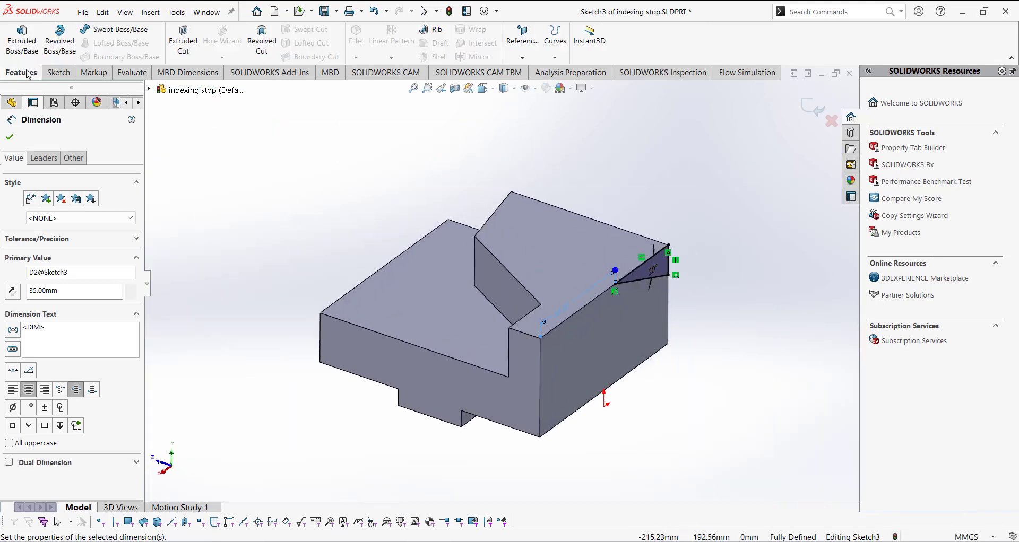
left_click(183, 40)
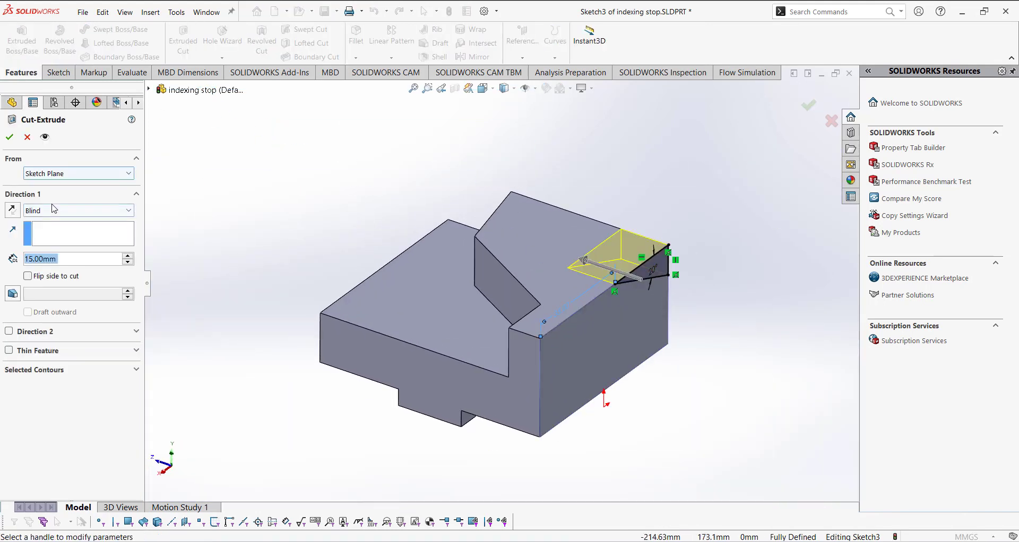
left_click(75, 211)
left_click(48, 230)
right_click(228, 234)
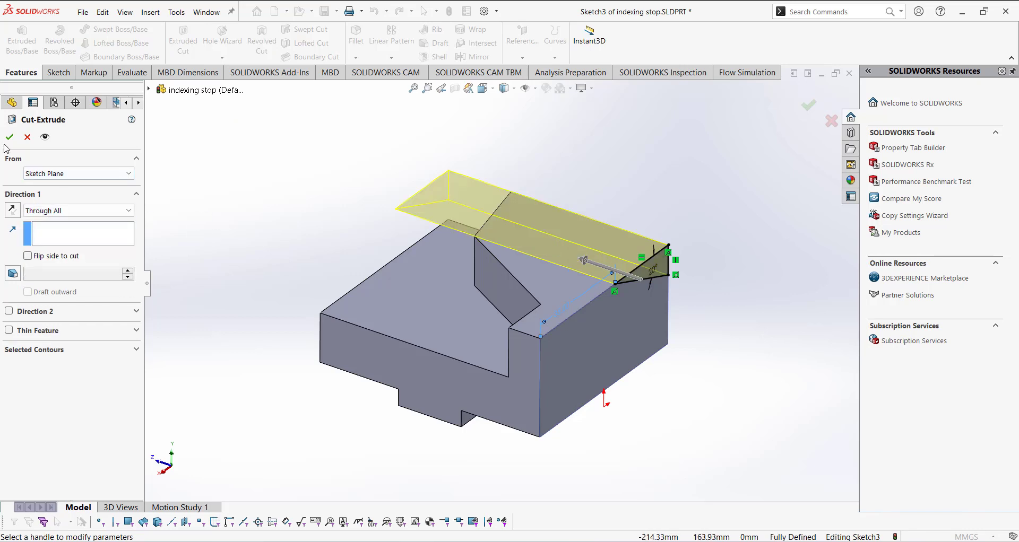
middle_click_drag(285, 204, 404, 260)
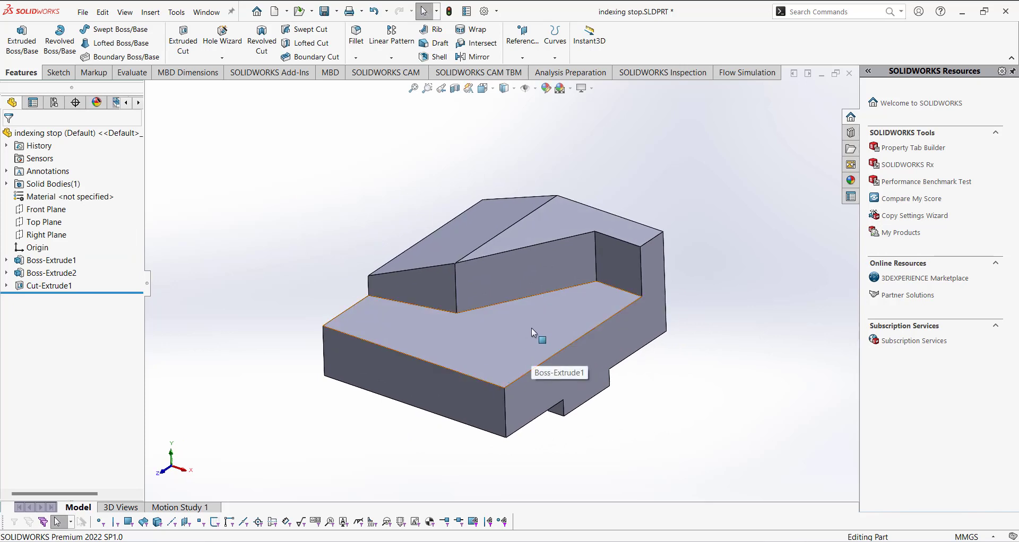
left_click(59, 72)
left_click(20, 72)
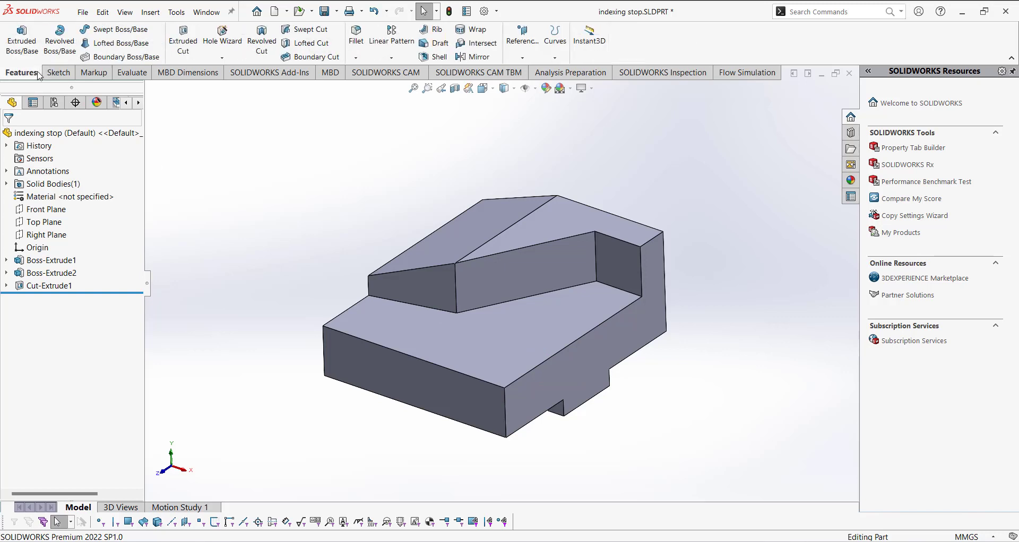
Step: Start a Hole Wizard counterbore in the ANSI Metric standard for a Hex Bolt - ANSI B18.2.3.5M
left_click(222, 57)
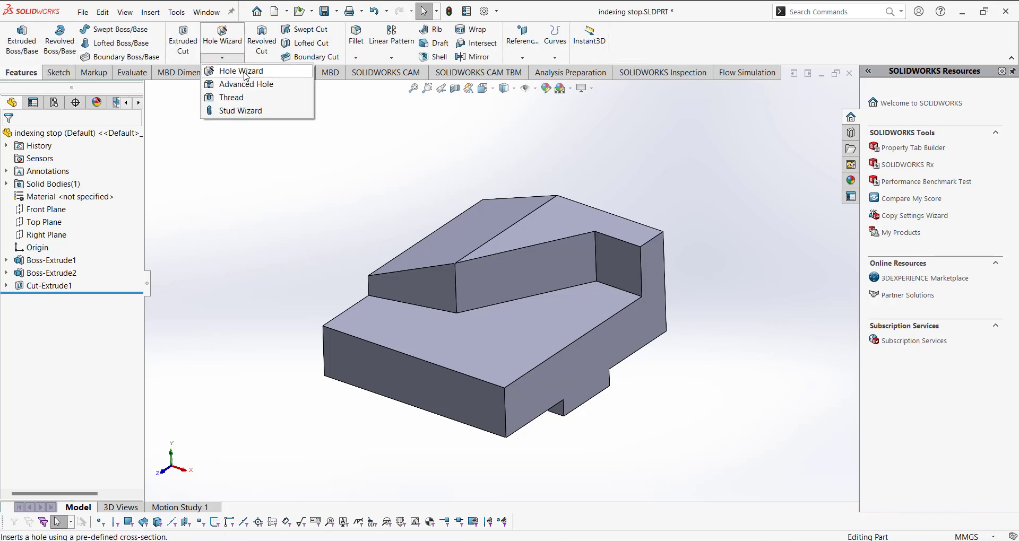
left_click(246, 74)
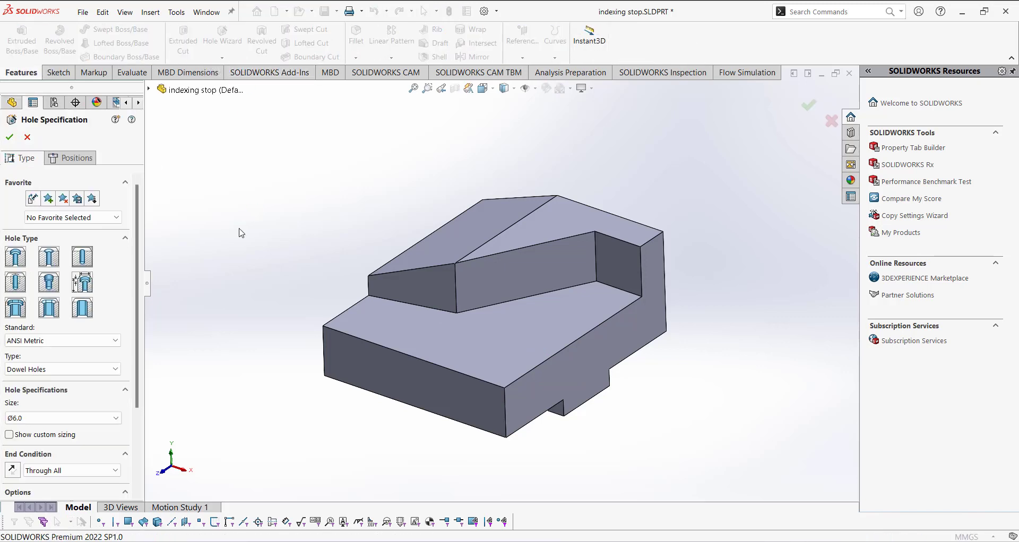
left_click(17, 261)
scroll(135, 273, "down", 1)
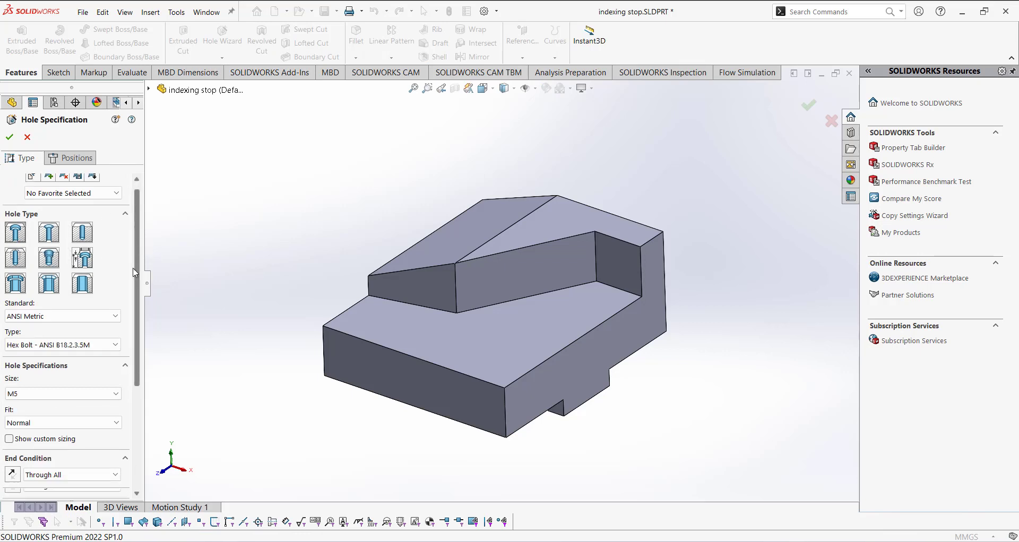
scroll(135, 274, "down", 4)
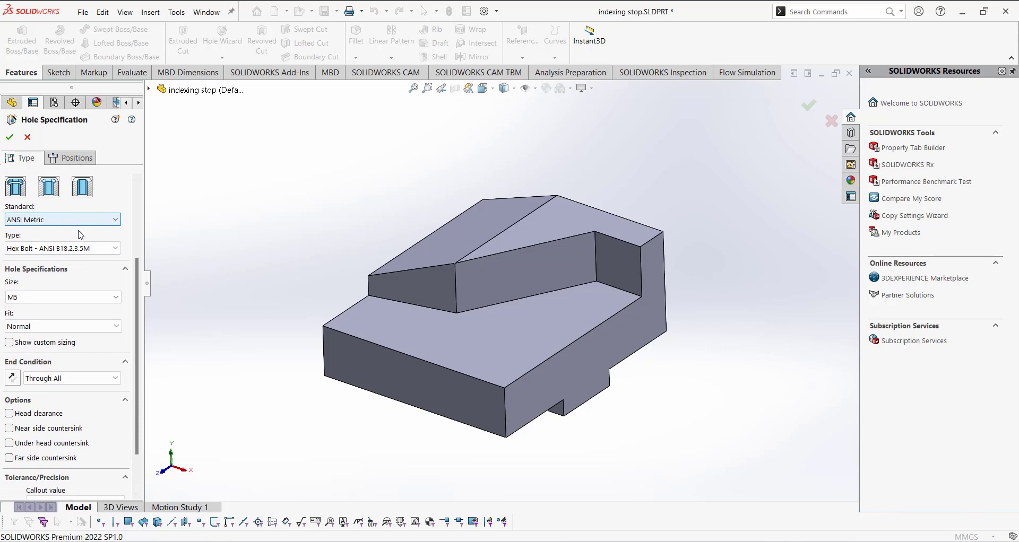
left_click(56, 249)
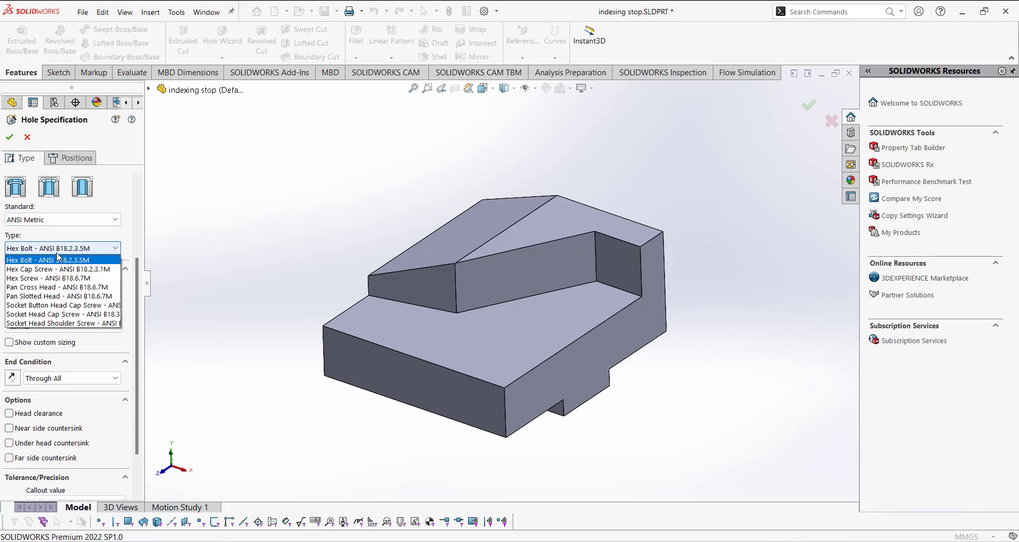
left_click(58, 259)
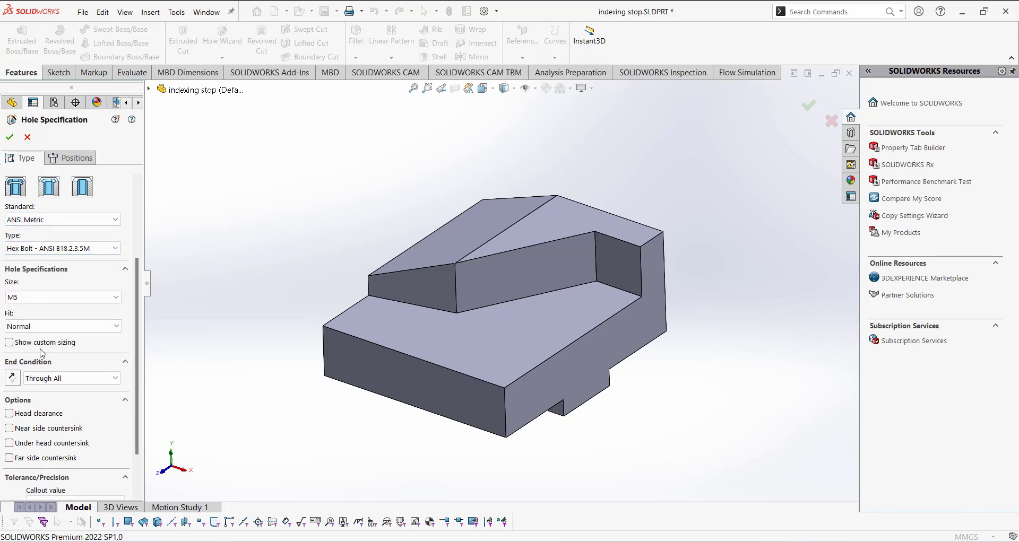
Step: Give the counterbore custom sizes: 10 mm through hole diameter, 20 mm counterbore diameter and 5 mm counterbore depth
left_click(42, 343)
scroll(141, 371, "down", 3)
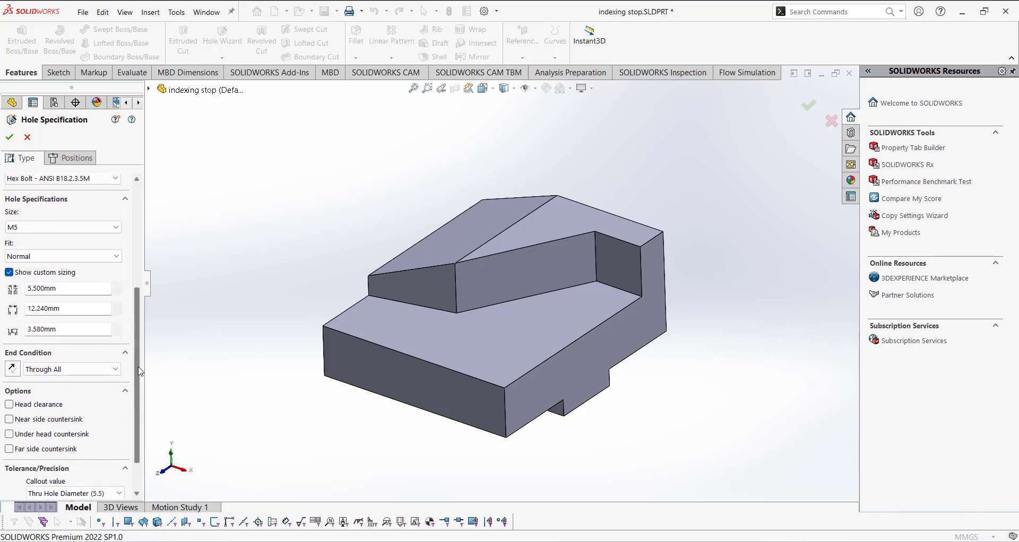
double_click(64, 289)
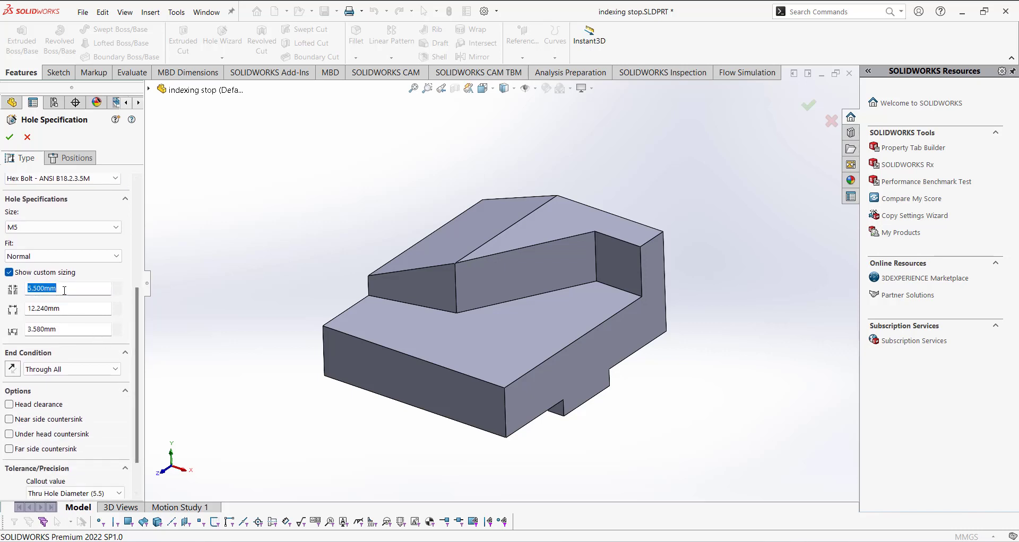
type("10")
key("Return")
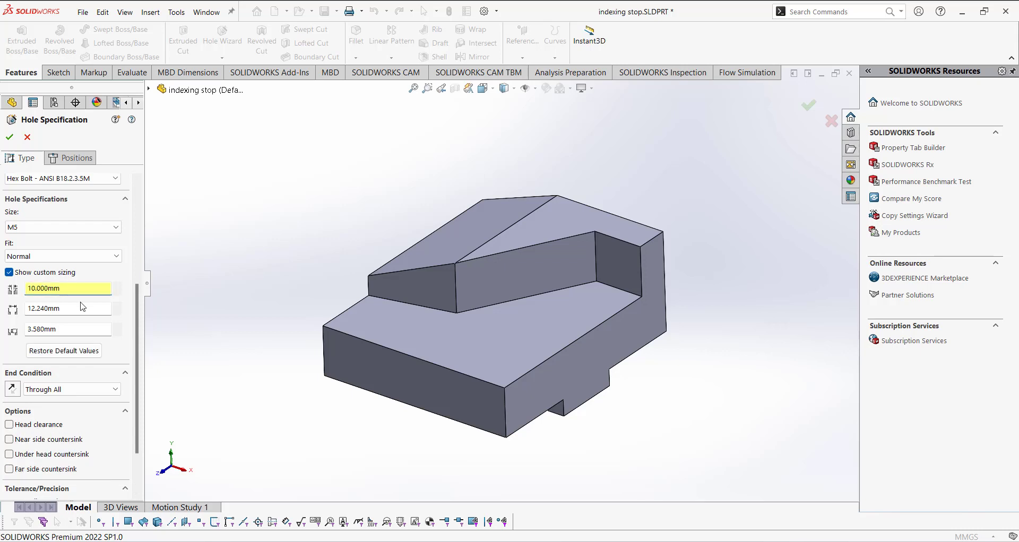
double_click(92, 314)
type("20")
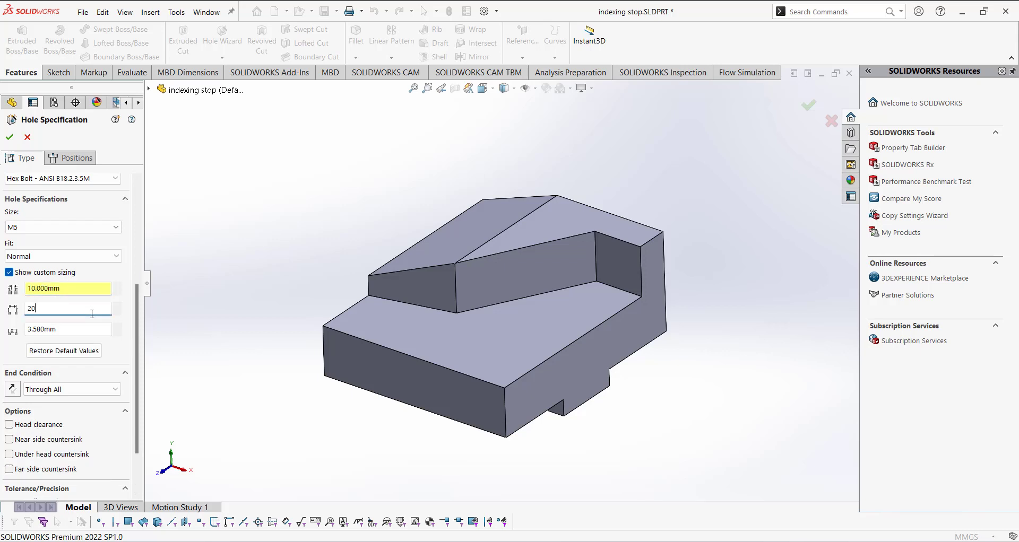
key("Return")
double_click(81, 329)
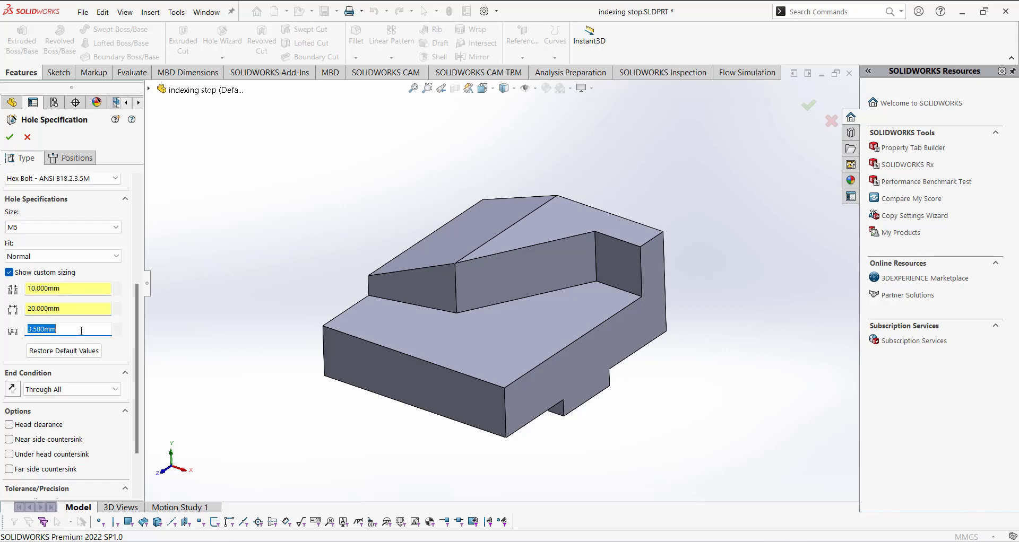
type("5")
key("Return")
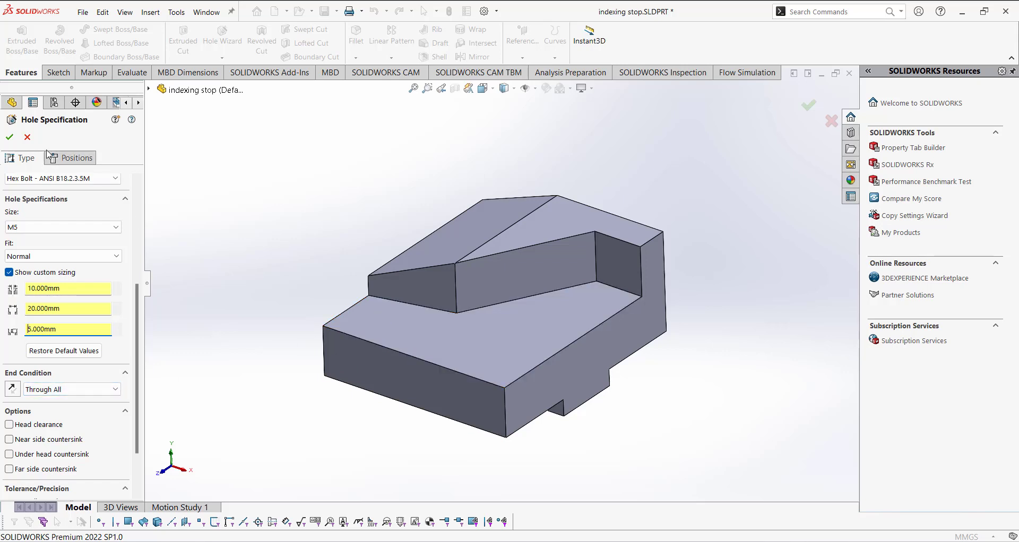
Step: Place the counterbored hole on the base's exposed top face, about 15.6 mm from its right edge and about 30.7 mm from its front edge
left_click(77, 162)
left_click(21, 158)
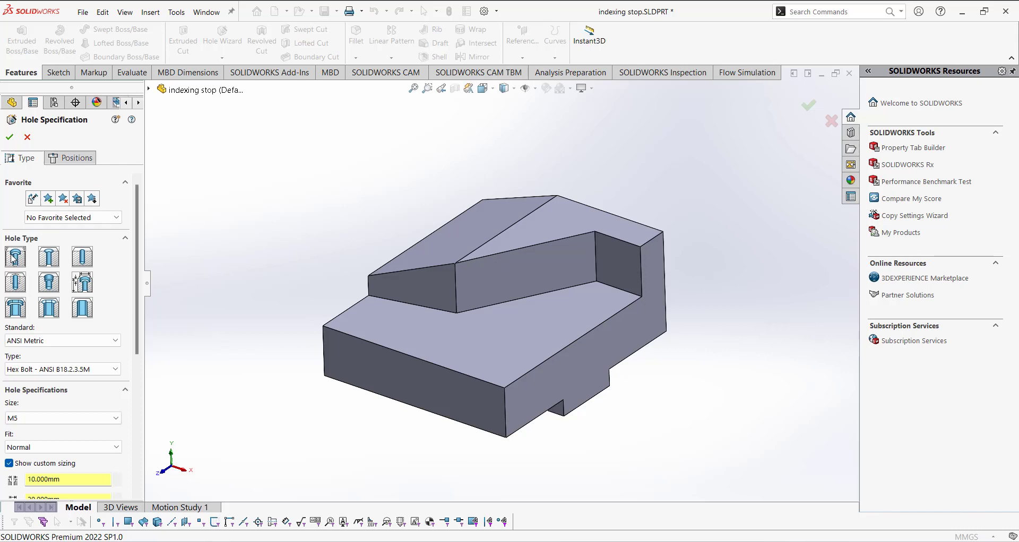
left_click(77, 160)
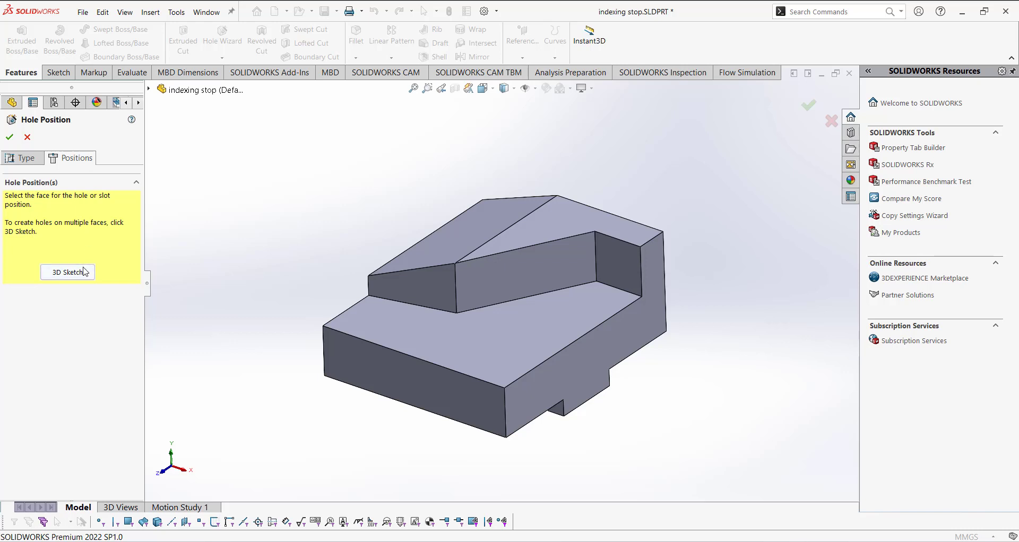
left_click(503, 349)
left_click(529, 325)
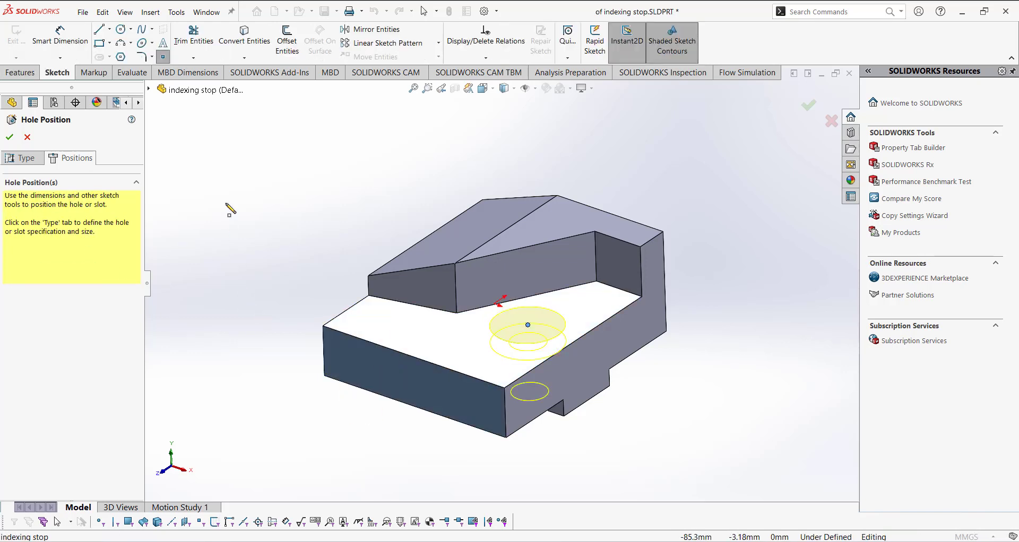
Step: Dimension the horizontal distance from the hole centre to the face's right edge to 15 mm in the top view
left_click(60, 35)
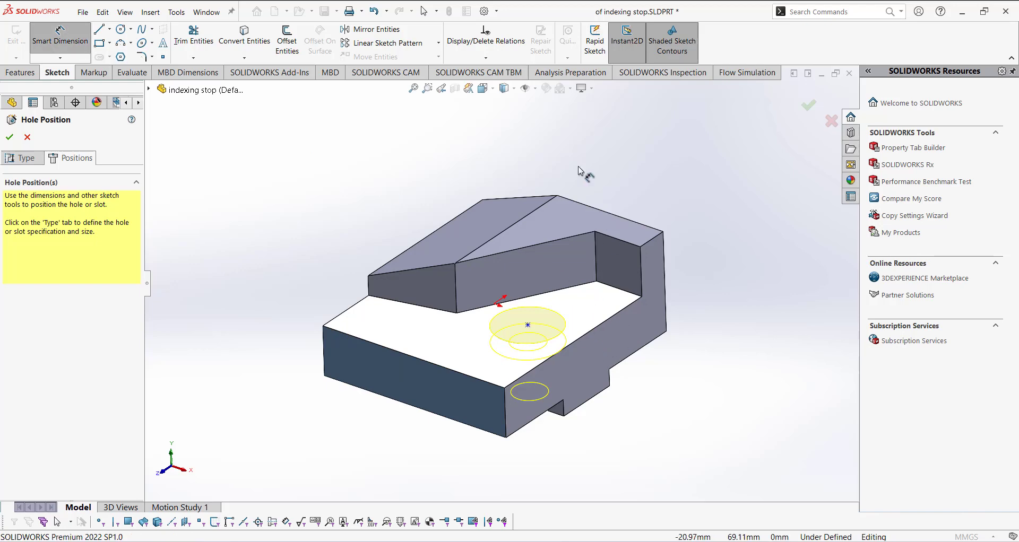
left_click(483, 89)
left_click(542, 149)
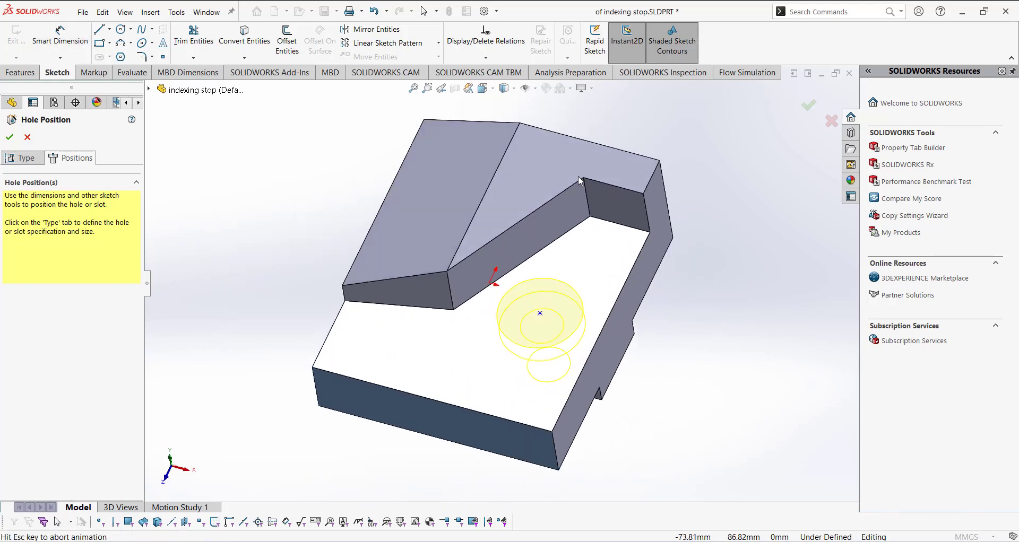
left_click(576, 306)
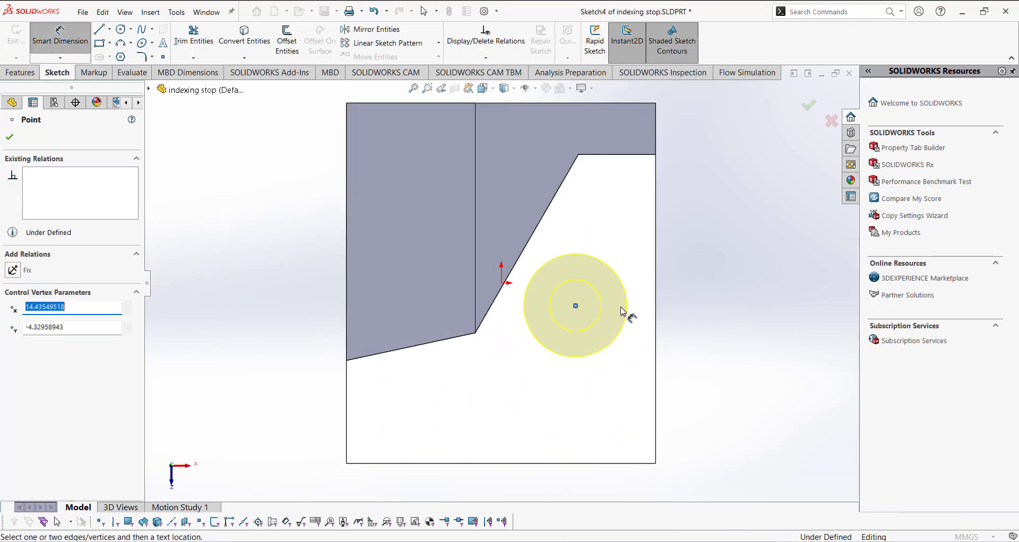
left_click(655, 311)
left_click(633, 488)
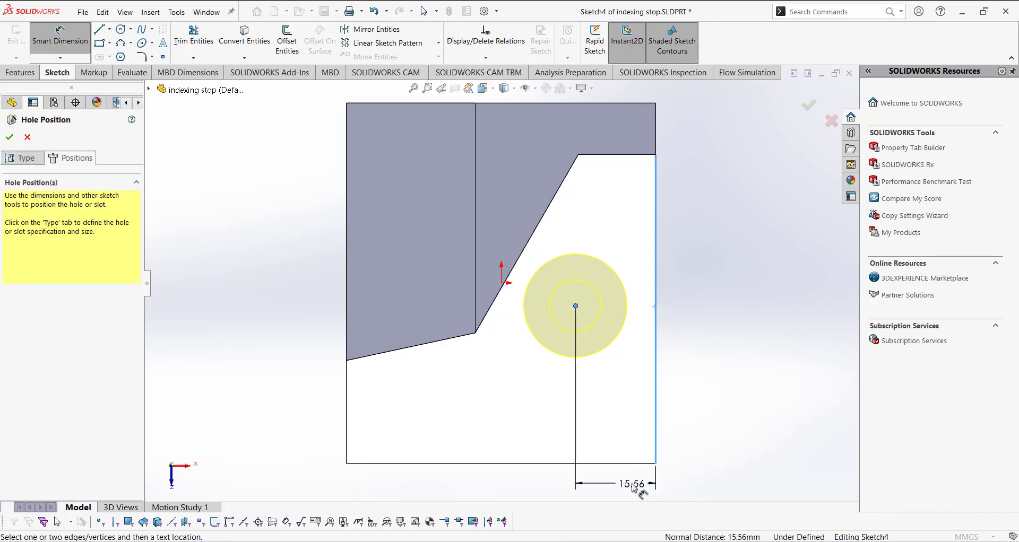
type("15")
key("Return")
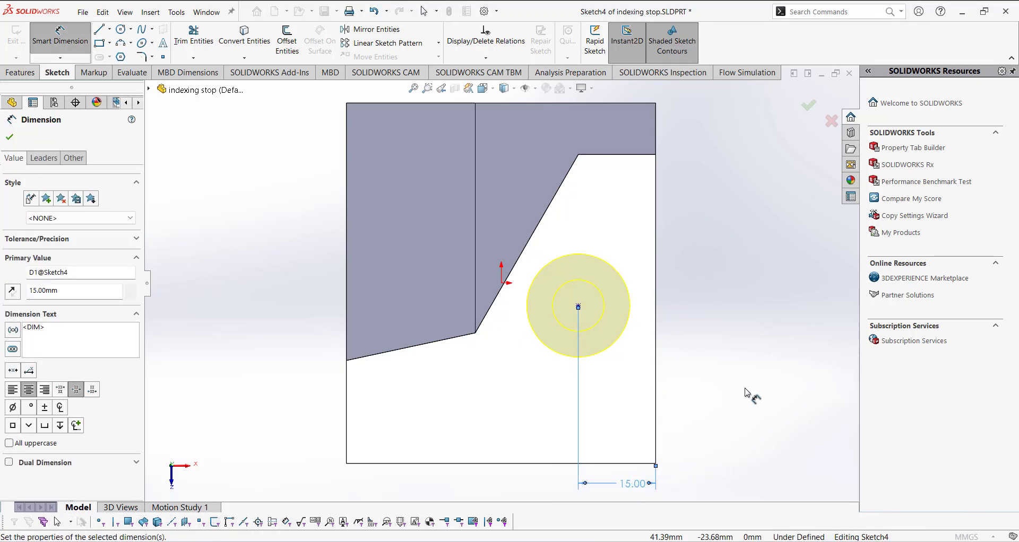
left_click(747, 389)
Step: Dimension the distance from the hole centre to the base's front edge to 35 mm
left_click(579, 307)
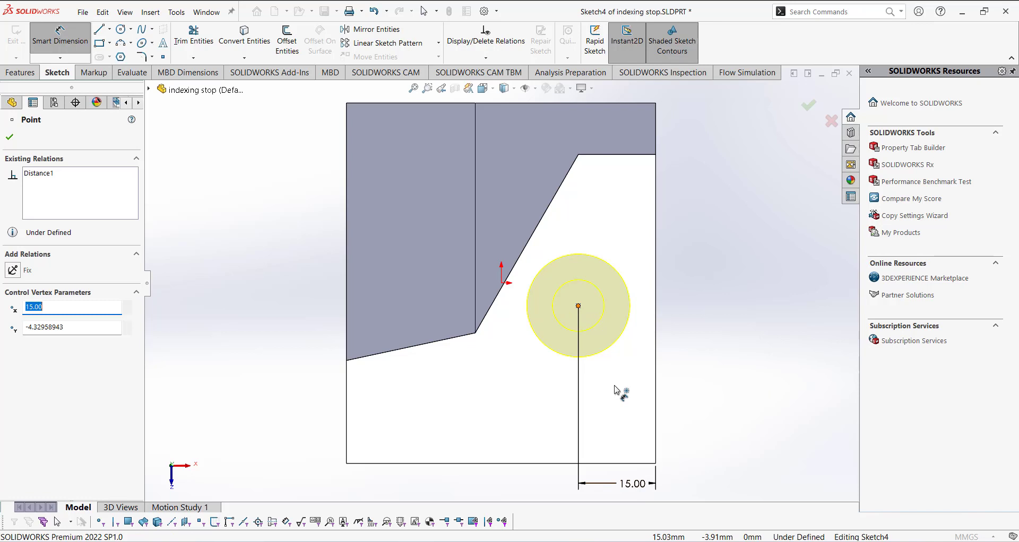
left_click(629, 464)
left_click(734, 417)
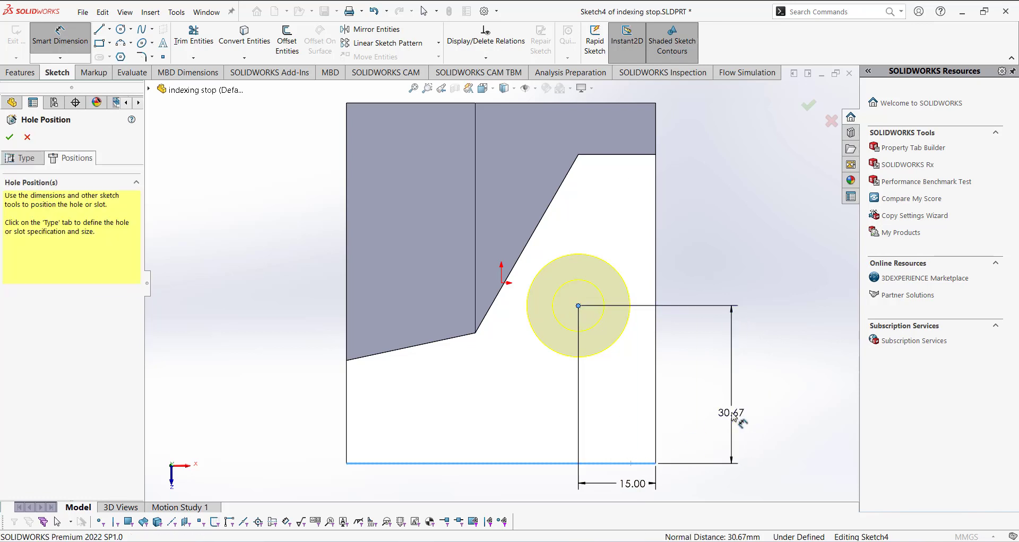
type("35")
key("Return")
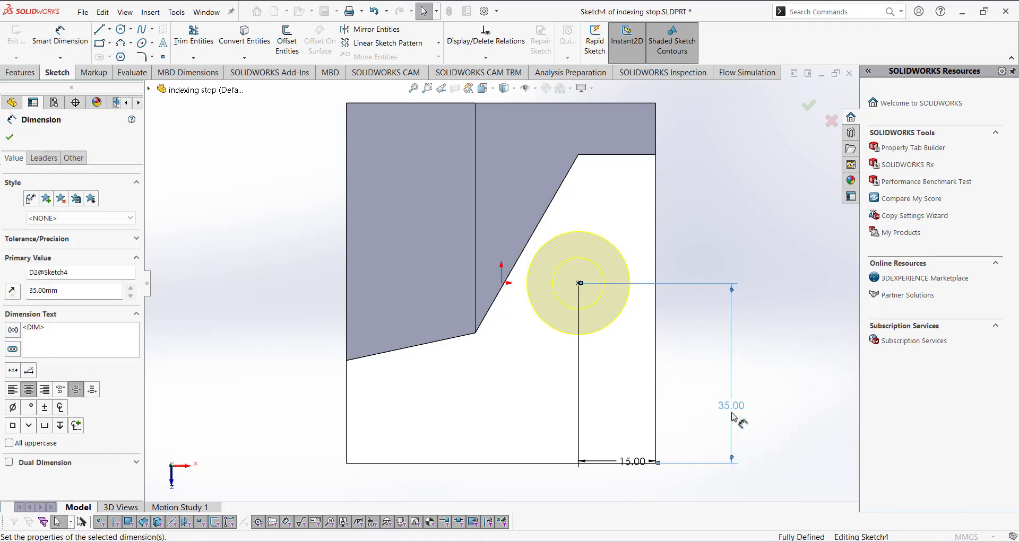
scroll(749, 399, "down", 2)
scroll(582, 405, "down", 1)
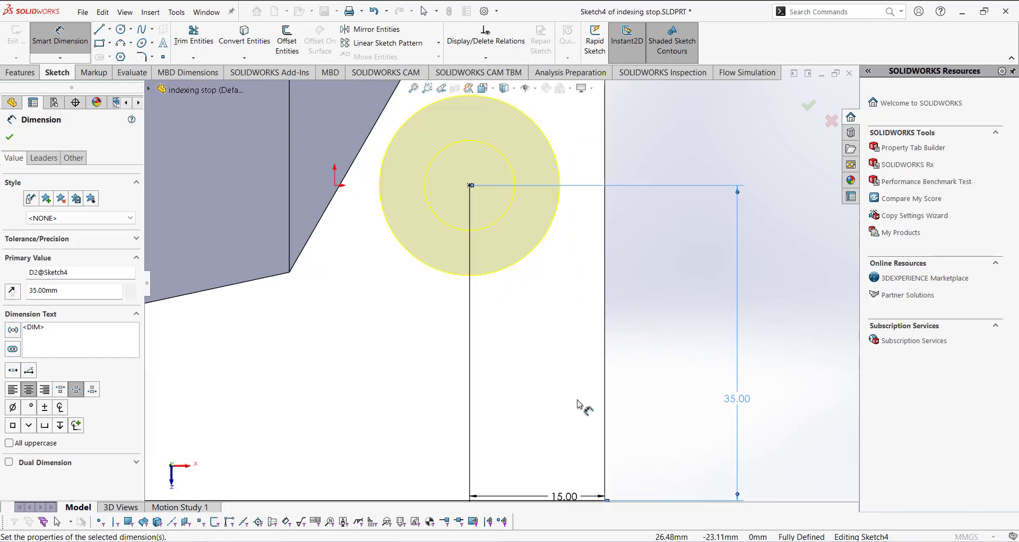
scroll(581, 428, "up", 2)
left_click(616, 316)
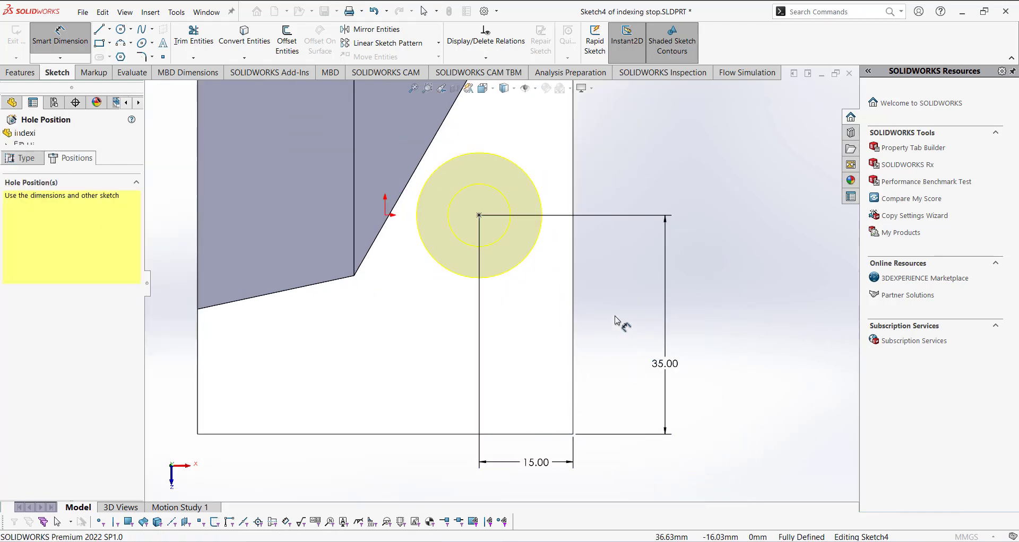
Step: Finish the counterbored hole in the base and check it on the model
scroll(584, 327, "down", 1)
scroll(531, 346, "up", 4)
mouse_move(471, 349)
middle_mouse_down()
mouse_move(364, 136)
mouse_move(318, 148)
middle_mouse_up()
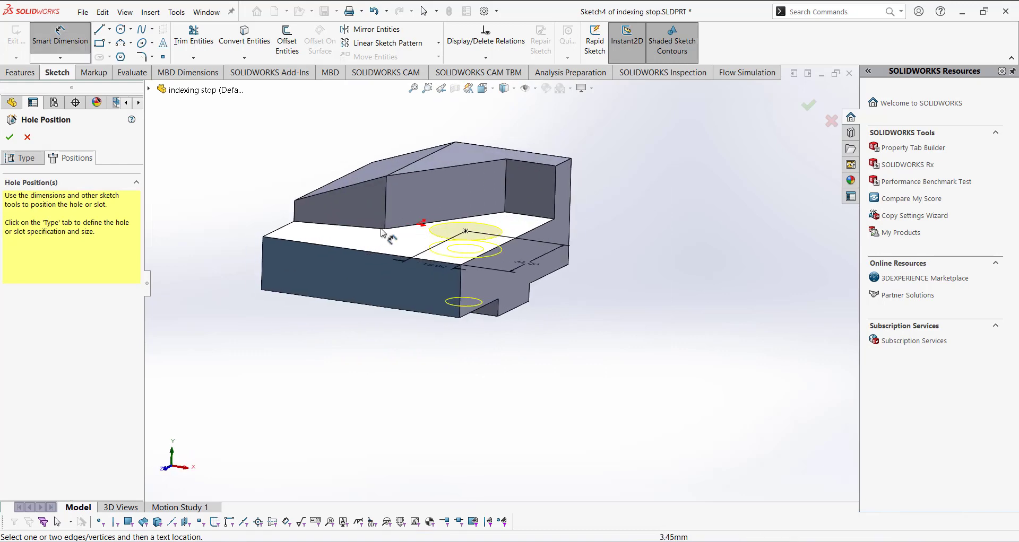
left_click(9, 139)
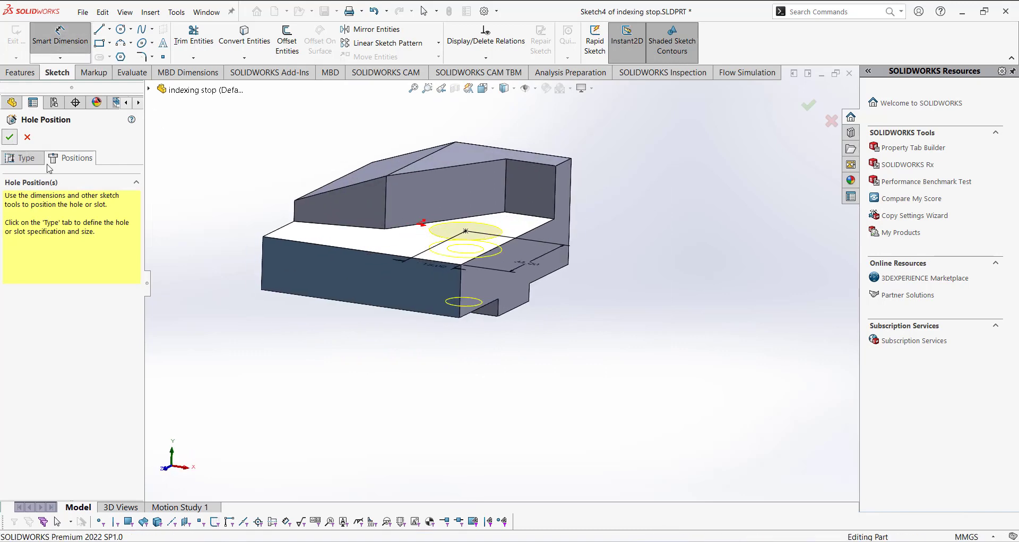
left_click(238, 228)
middle_click_drag(466, 254, 382, 83)
middle_click_drag(423, 240, 432, 212)
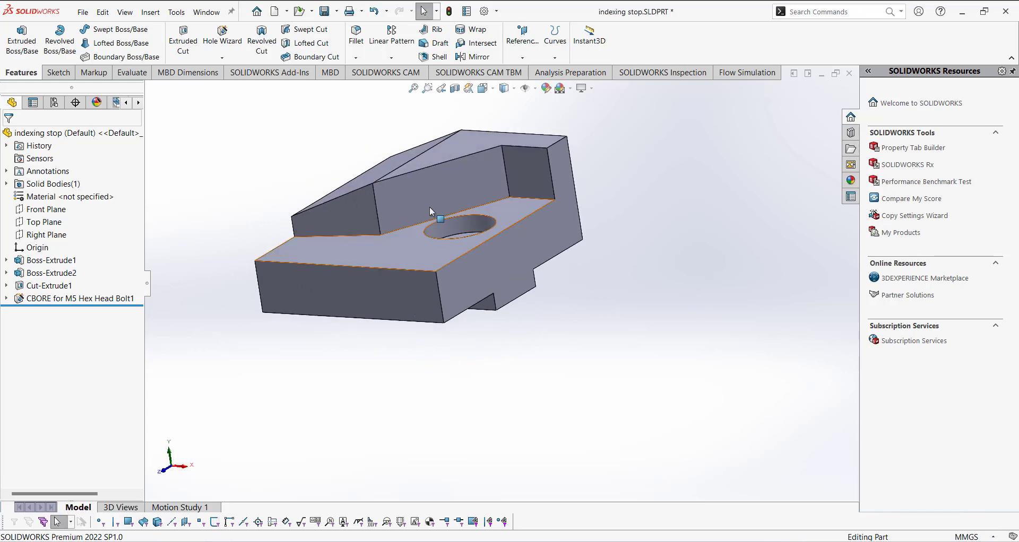
Step: Save the part and show it in the isometric view
left_click(328, 16)
left_click(484, 89)
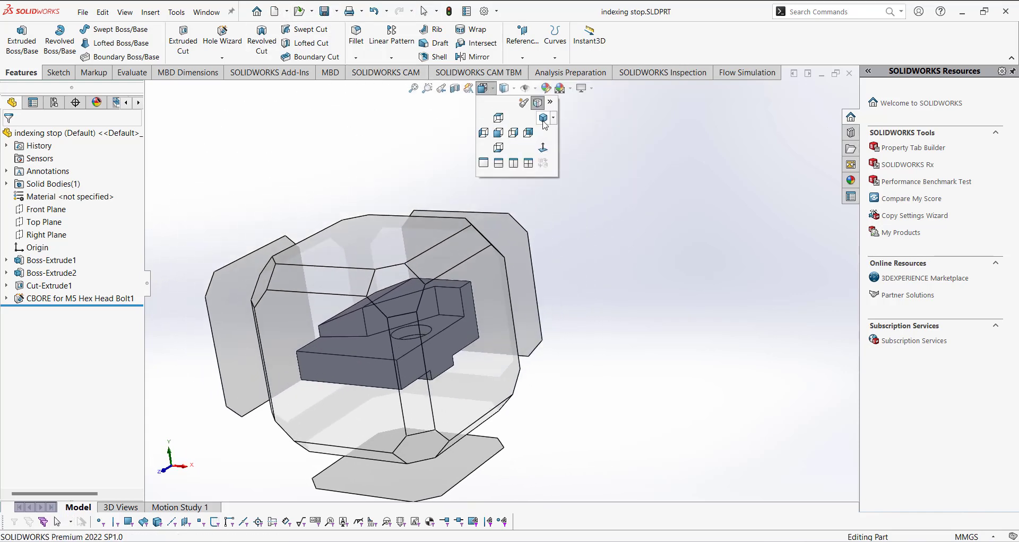
left_click(543, 120)
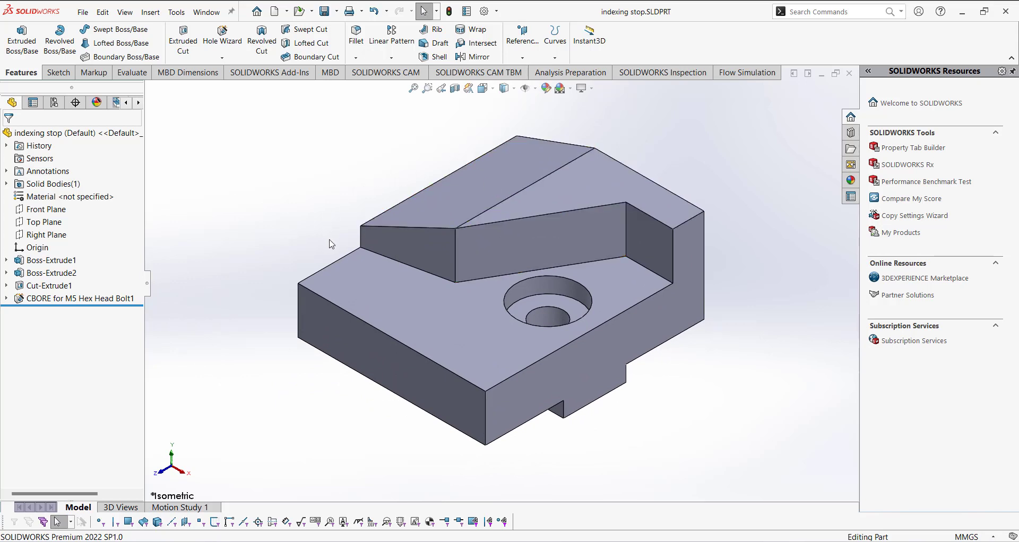
Step: Create a drawing from the part on an A2 (ISO) sheet with the sheet format displayed
left_click(286, 11)
left_click(311, 42)
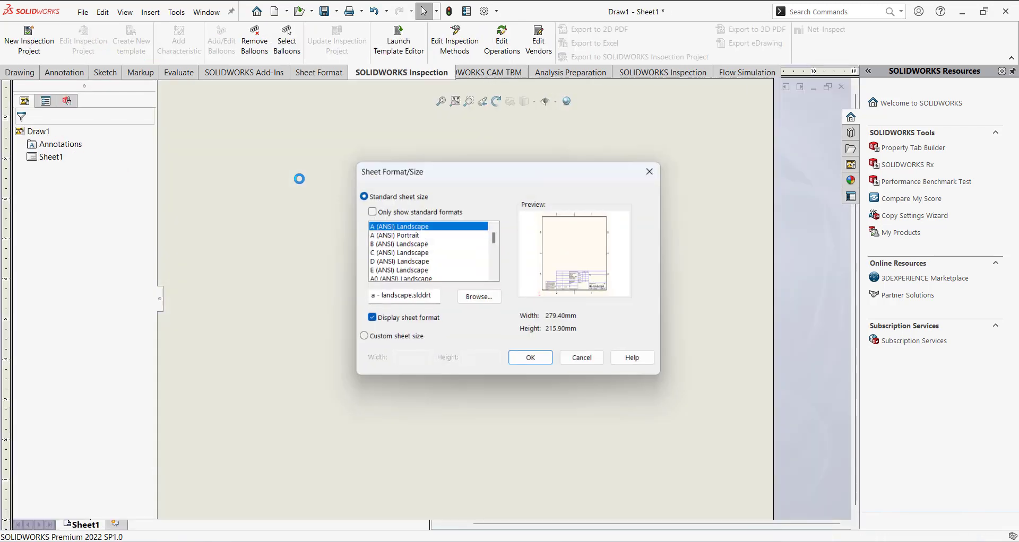
scroll(445, 262, "down", 3)
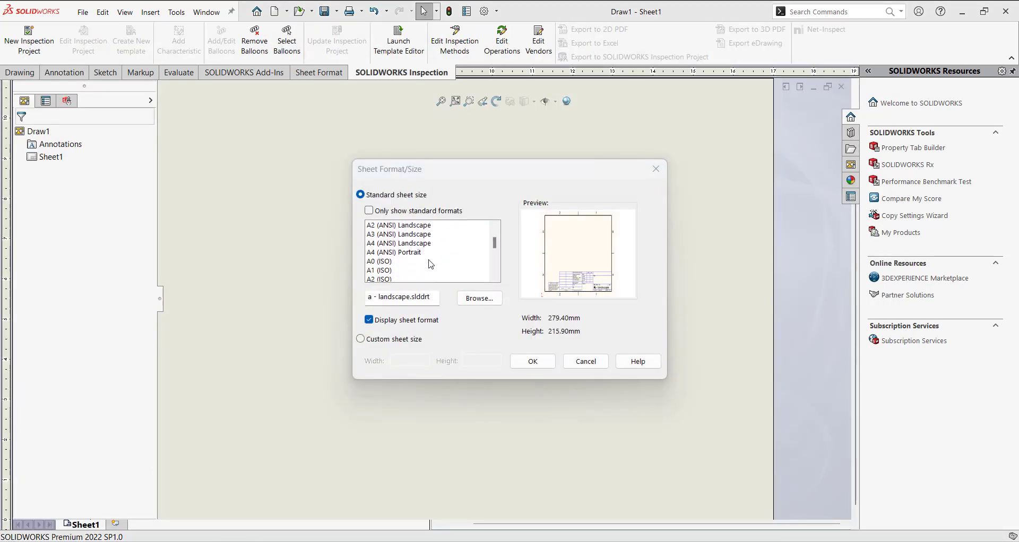
scroll(388, 258, "down", 1)
left_click(384, 244)
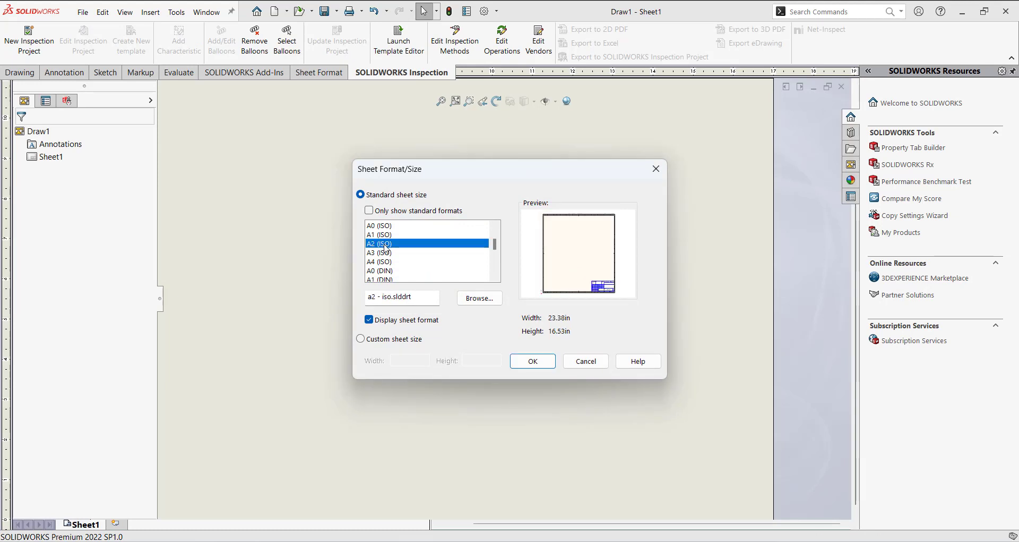
left_click(386, 235)
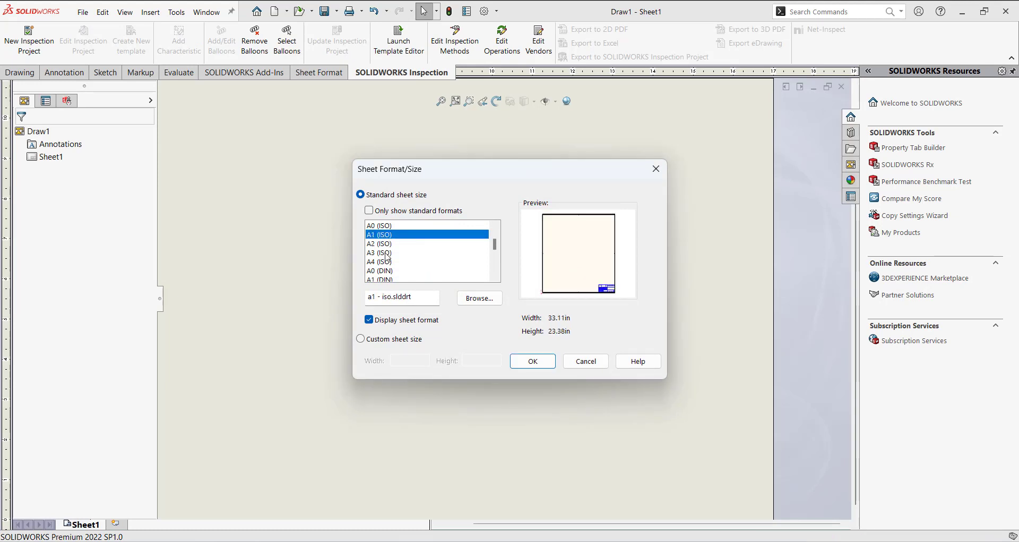
left_click(388, 254)
key("Up")
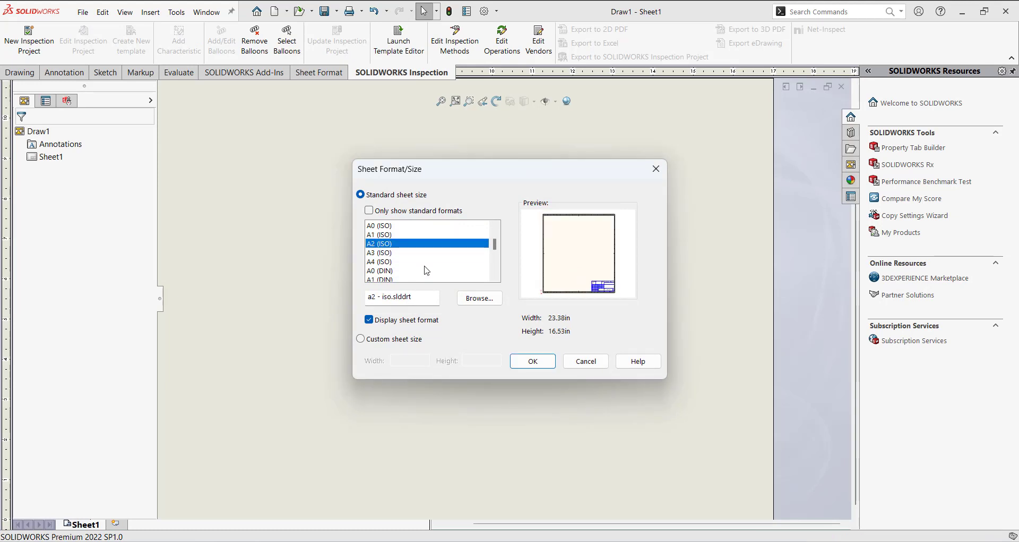
left_click(533, 362)
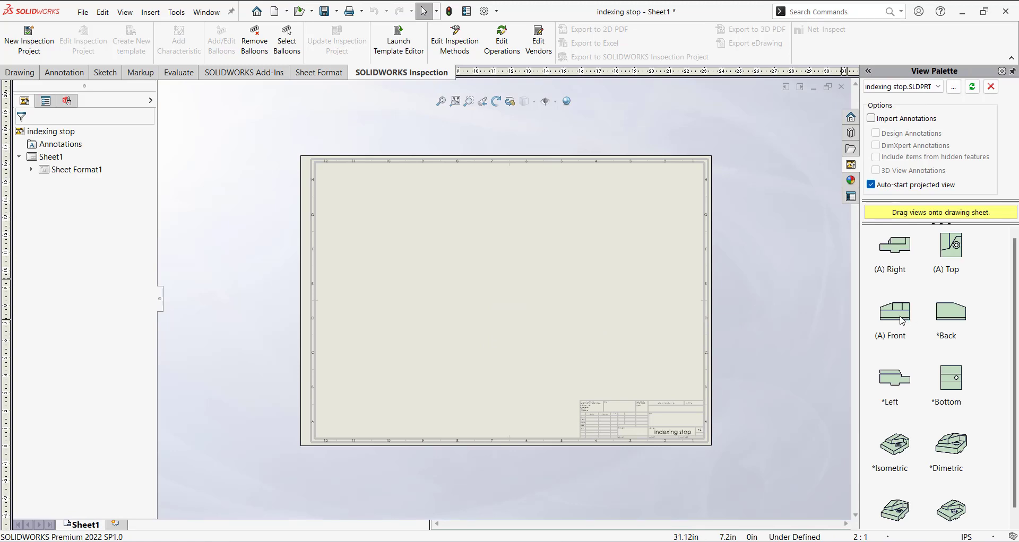
left_click_drag(902, 321, 430, 361)
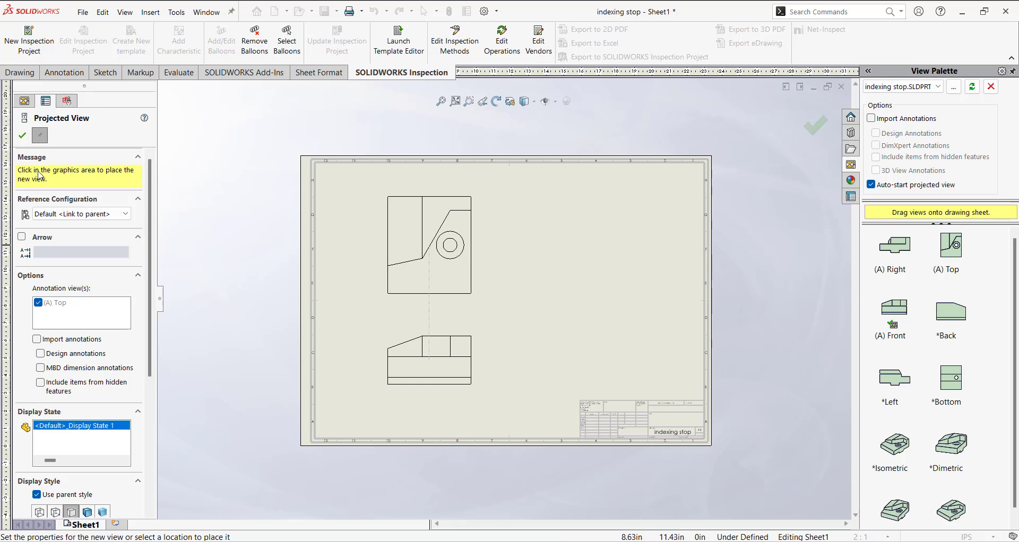
left_click(22, 136)
left_click(478, 360)
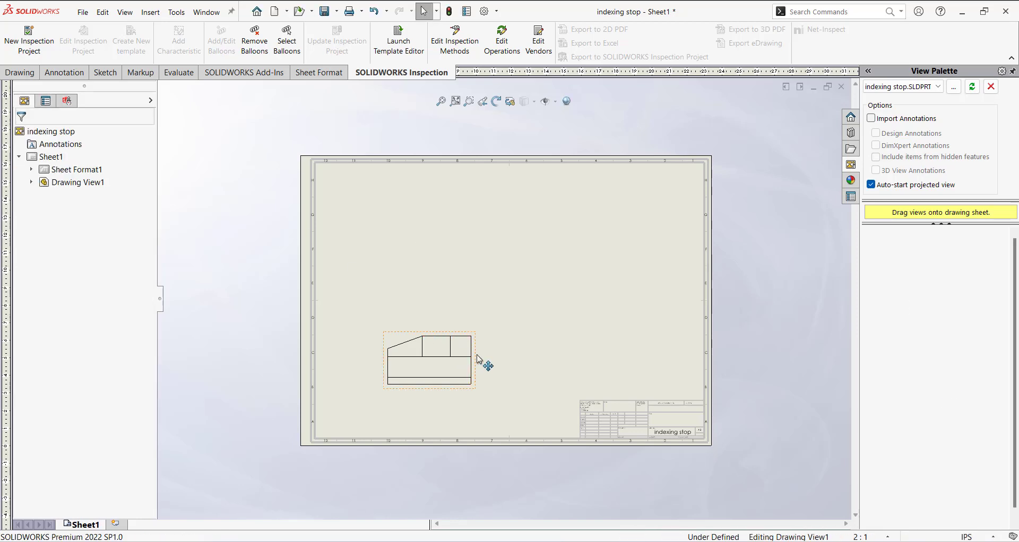
key("Delete")
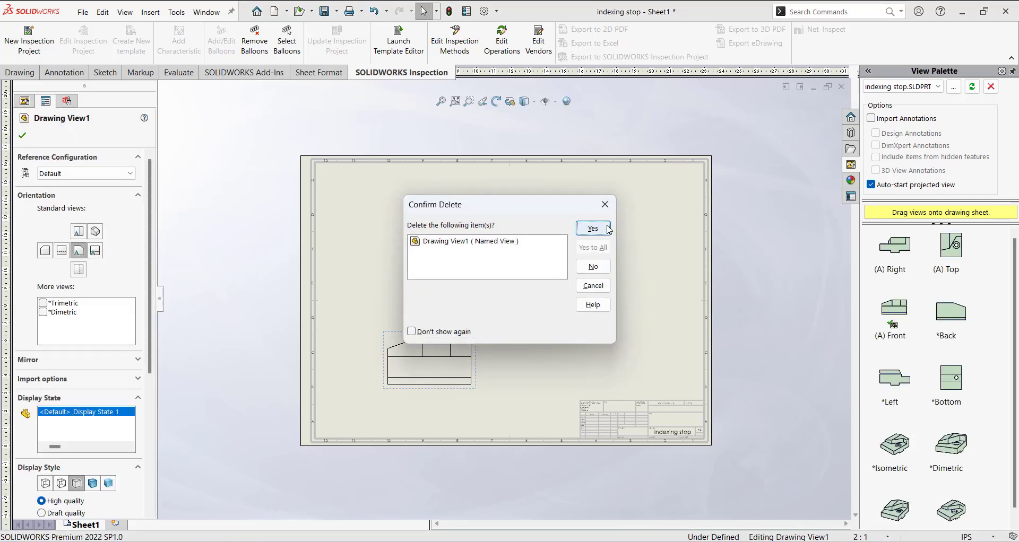
left_click(593, 228)
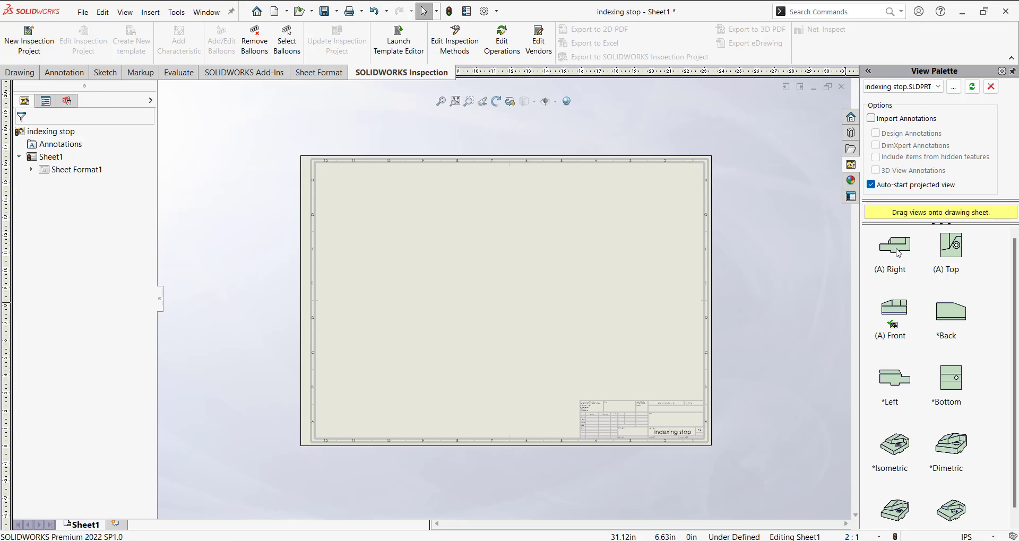
Step: Place the part's right view on the sheet and project the front view to its left
left_click_drag(904, 256, 622, 338)
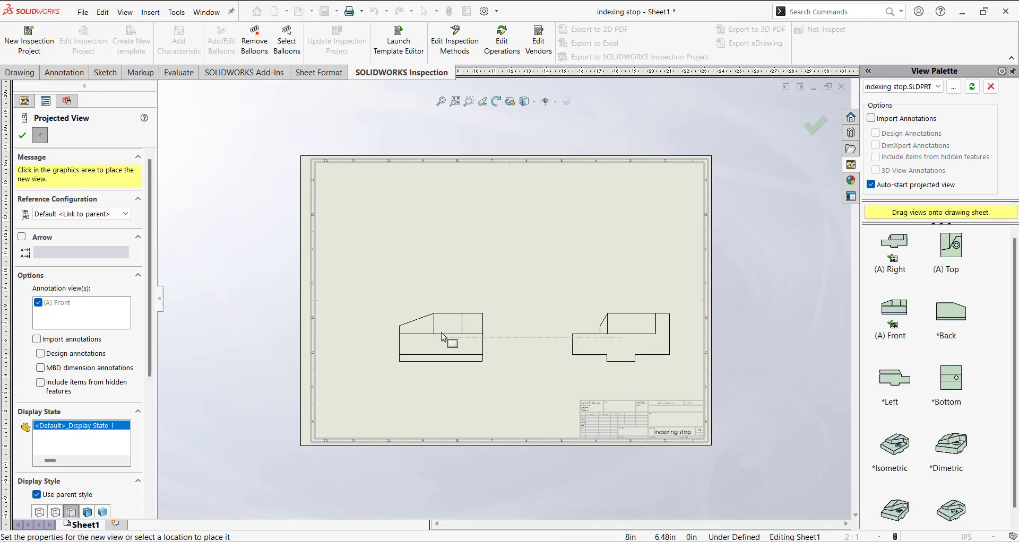
left_click(443, 337)
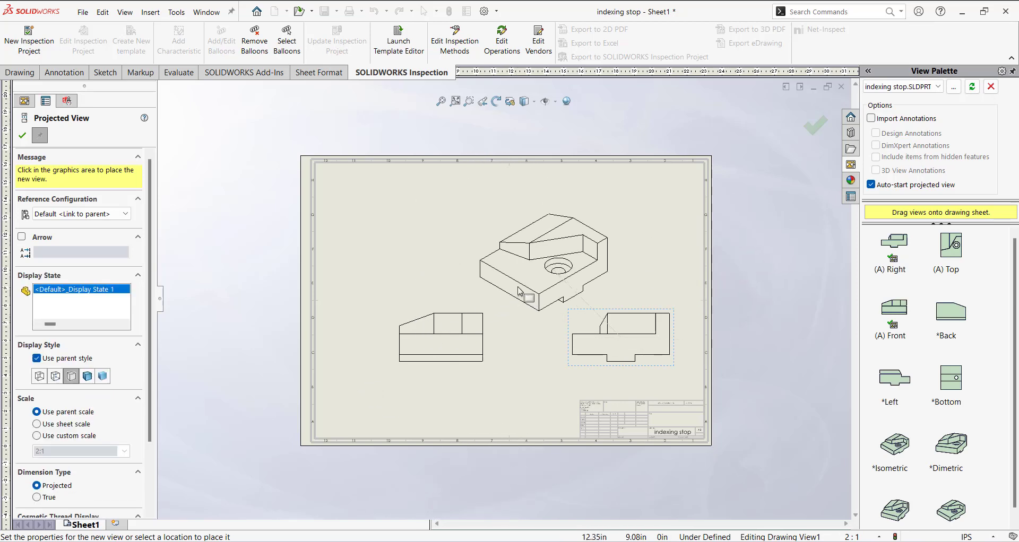
key("Escape")
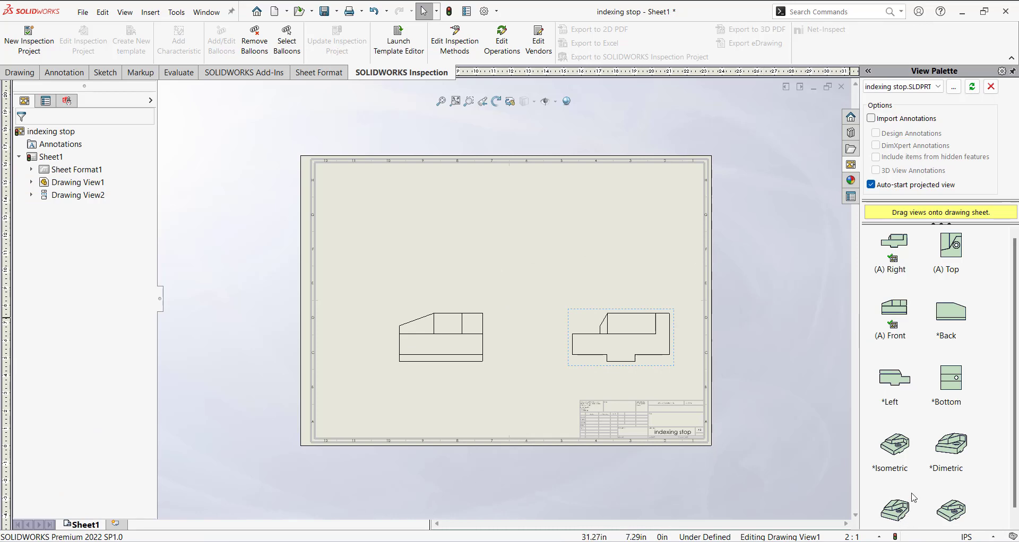
Step: Place the isometric view above the right view and the top view aligned above the front view
scroll(914, 498, "down", 1)
mouse_move(901, 452)
left_mouse_down()
mouse_move(798, 386)
mouse_move(596, 211)
mouse_move(616, 237)
left_mouse_up()
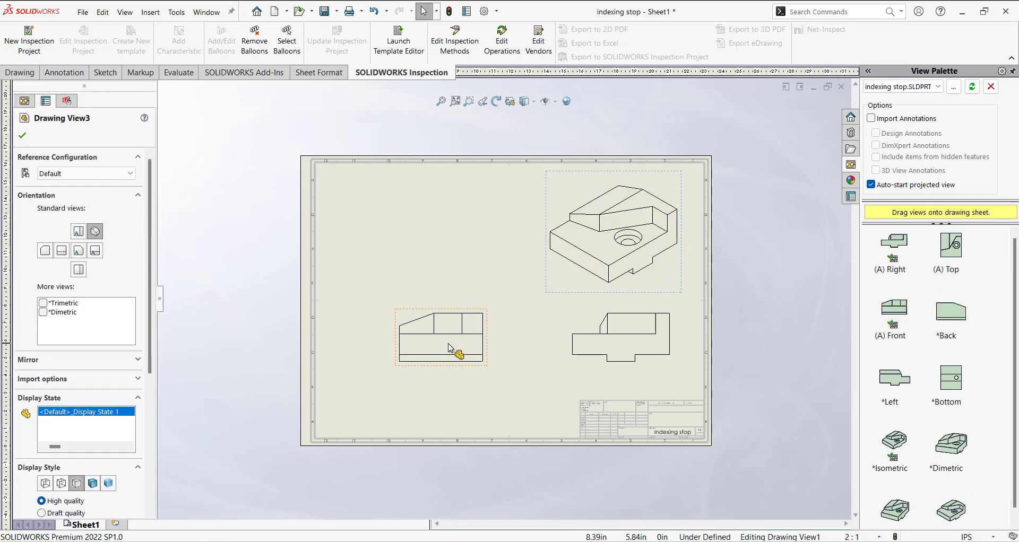
mouse_move(951, 246)
left_mouse_down()
mouse_move(249, 252)
mouse_move(468, 239)
left_mouse_up()
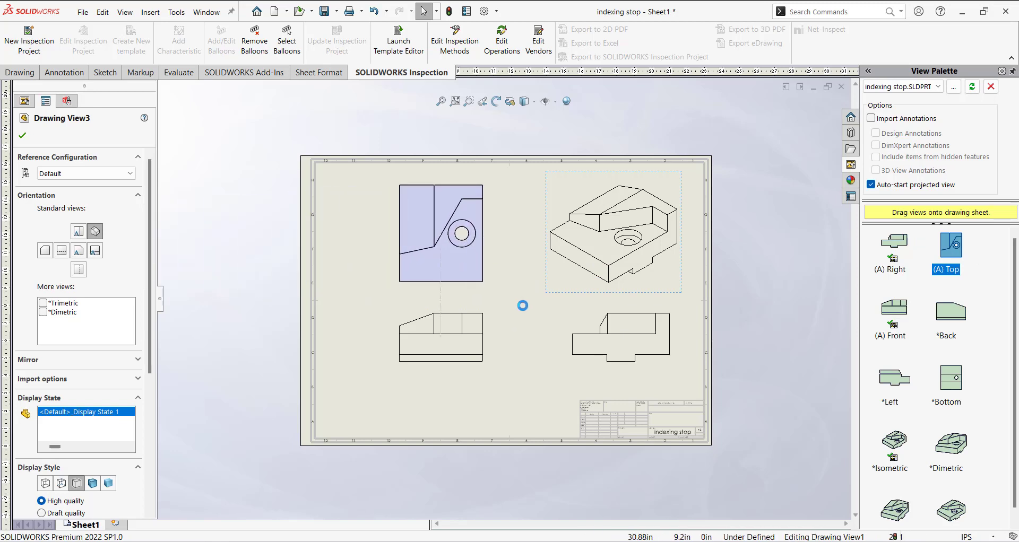
left_click(22, 136)
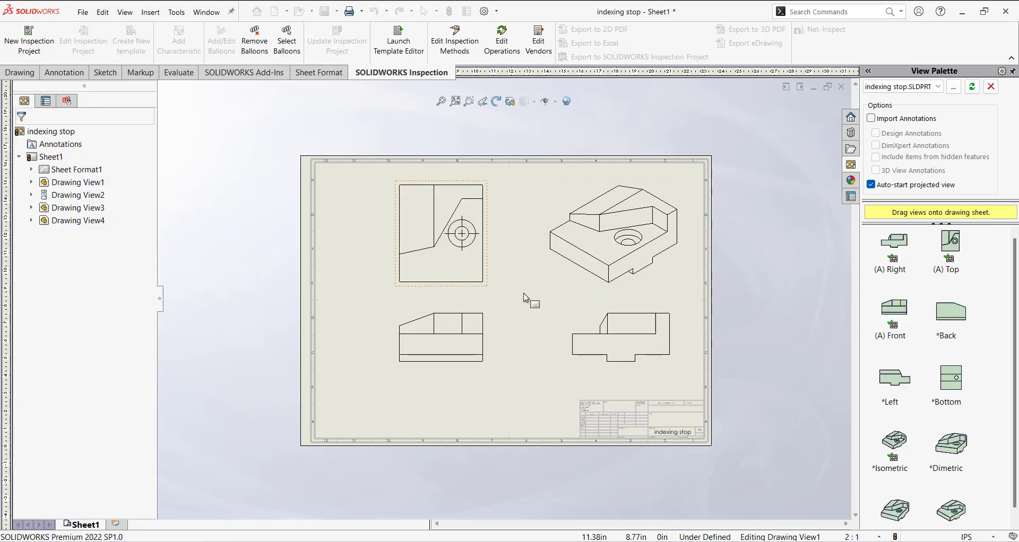
Step: Display the isometric view shaded with edges and the front, right and top views with hidden lines visible
left_click(554, 291)
left_click(88, 487)
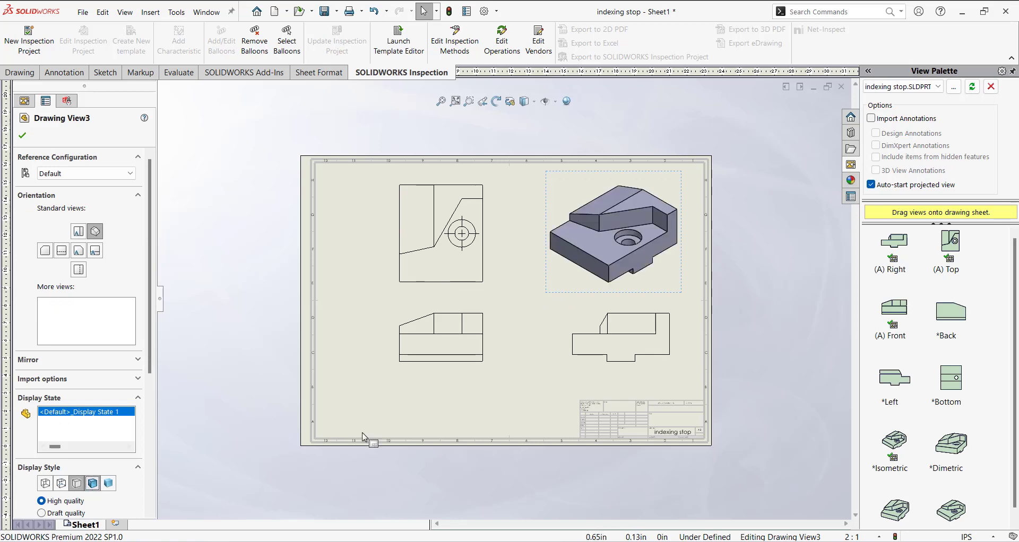
left_click(446, 376)
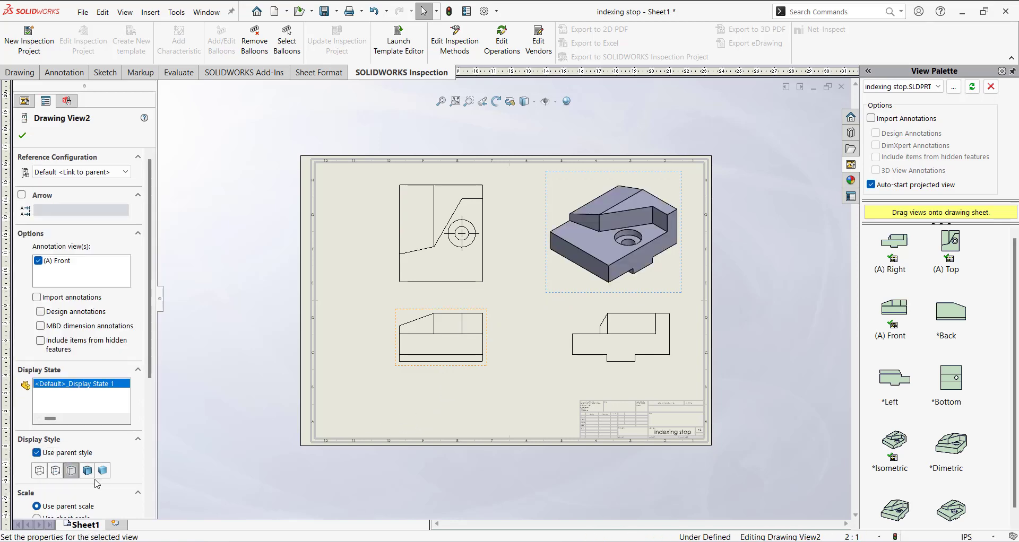
left_click(55, 470)
left_click(427, 428)
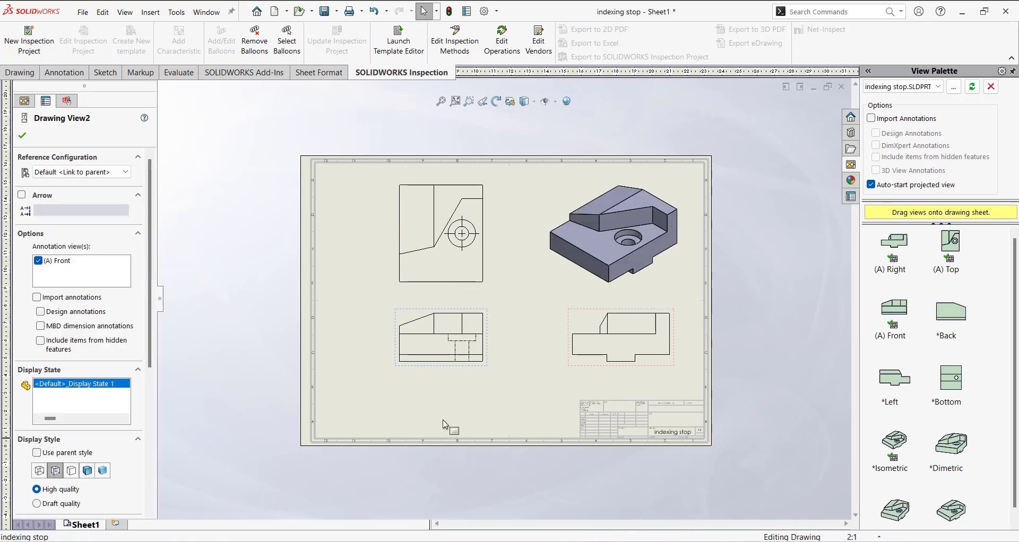
left_click(583, 363)
left_click(61, 483)
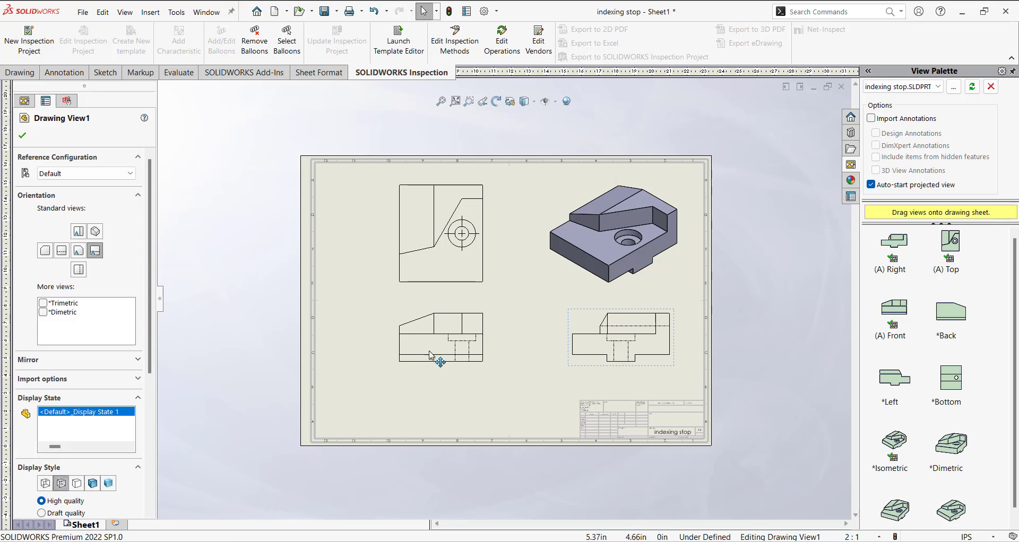
left_click(476, 292)
left_click(61, 484)
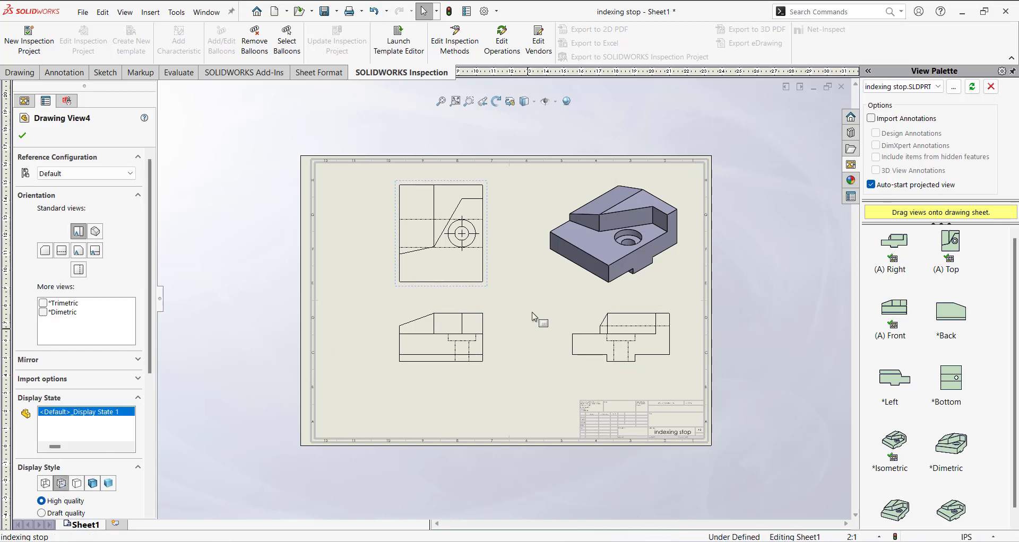
left_click(526, 289)
Step: Save the drawing of the indexing stop
key("f")
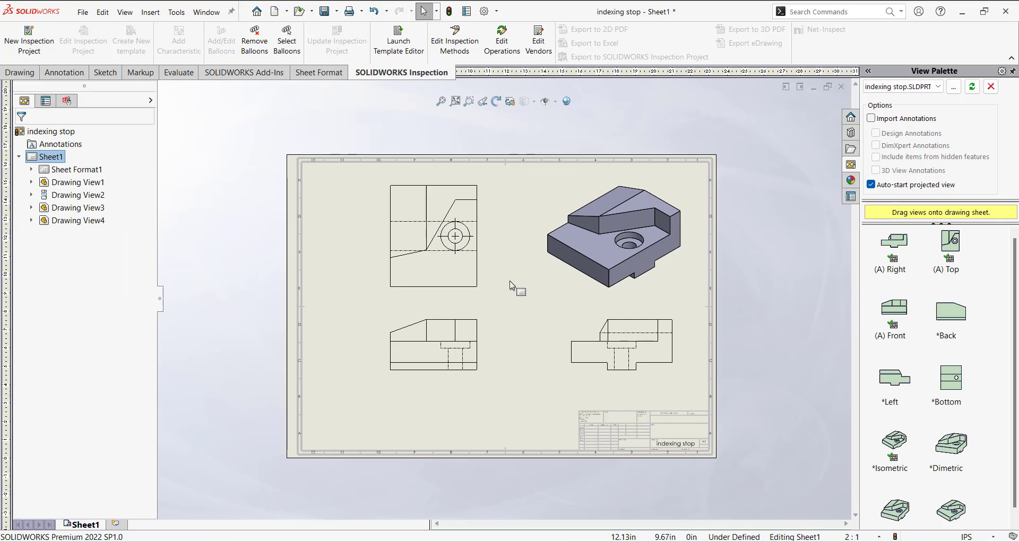
scroll(505, 295, "down", 3)
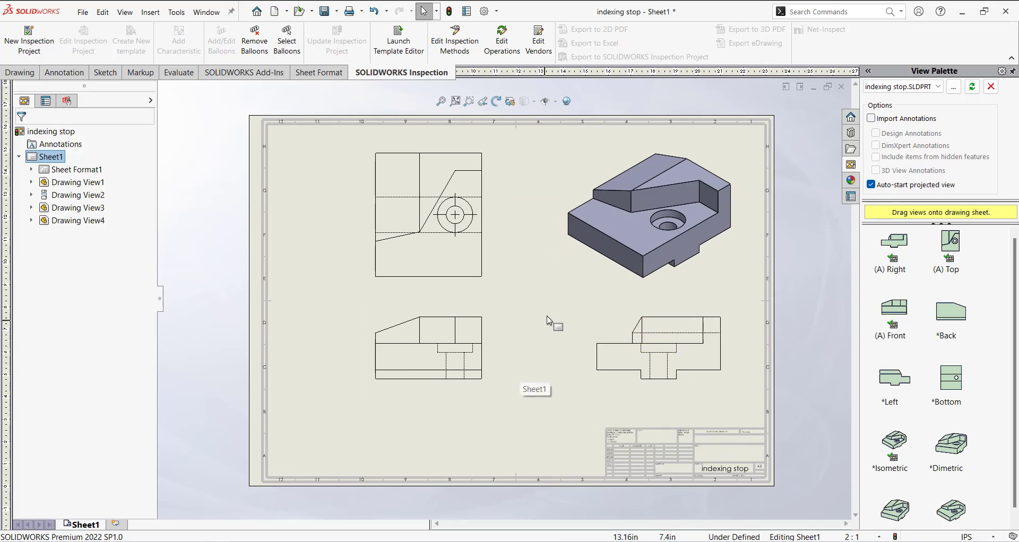
left_click(324, 12)
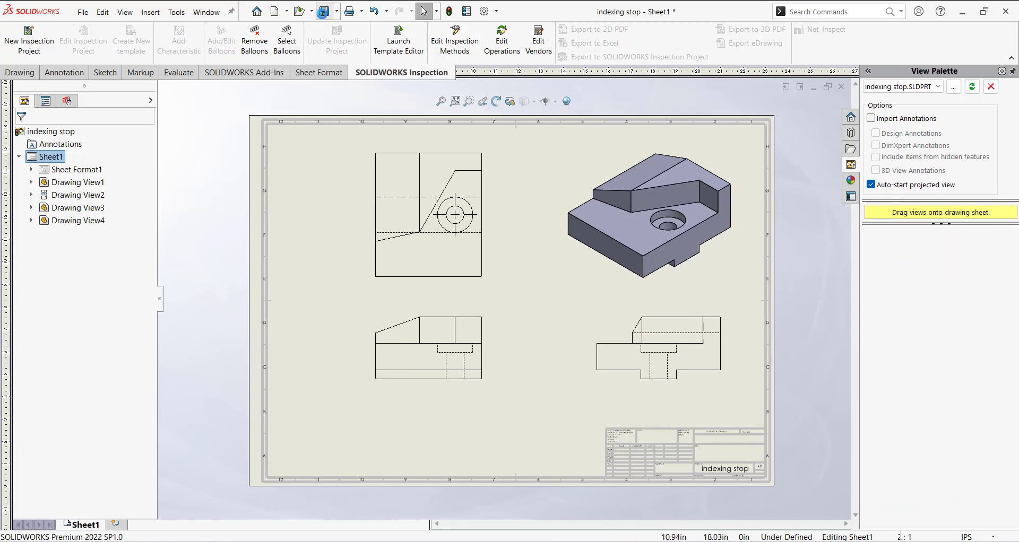
left_click(396, 296)
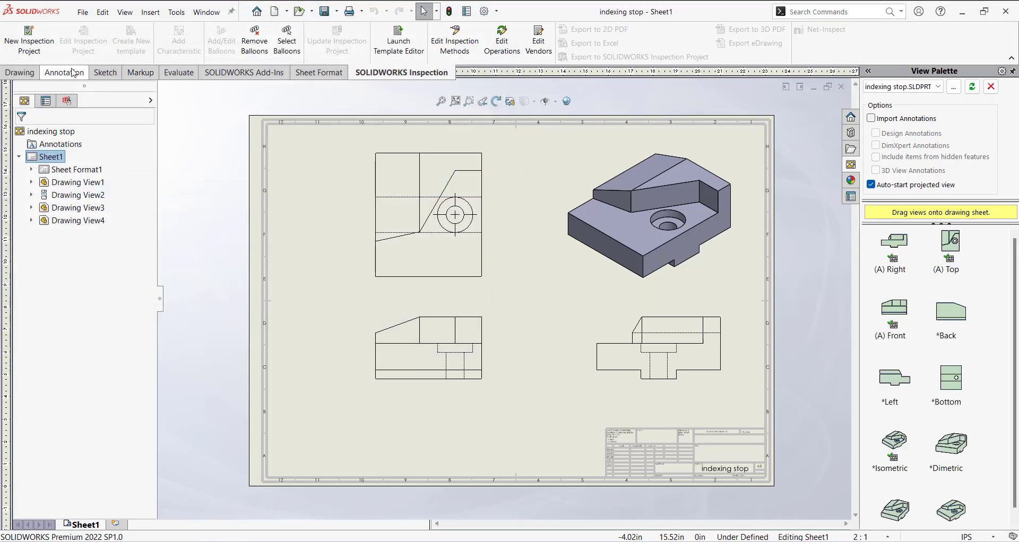
Step: Dimension the overall width of the base below the front view with Smart Dimension
left_click(27, 73)
left_click(67, 72)
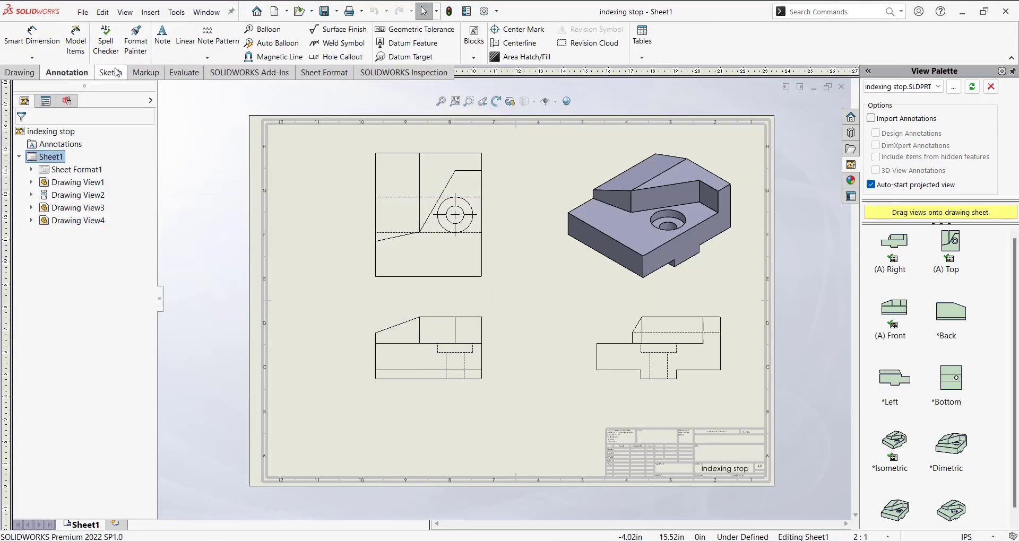
left_click(28, 50)
scroll(505, 414, "down", 2)
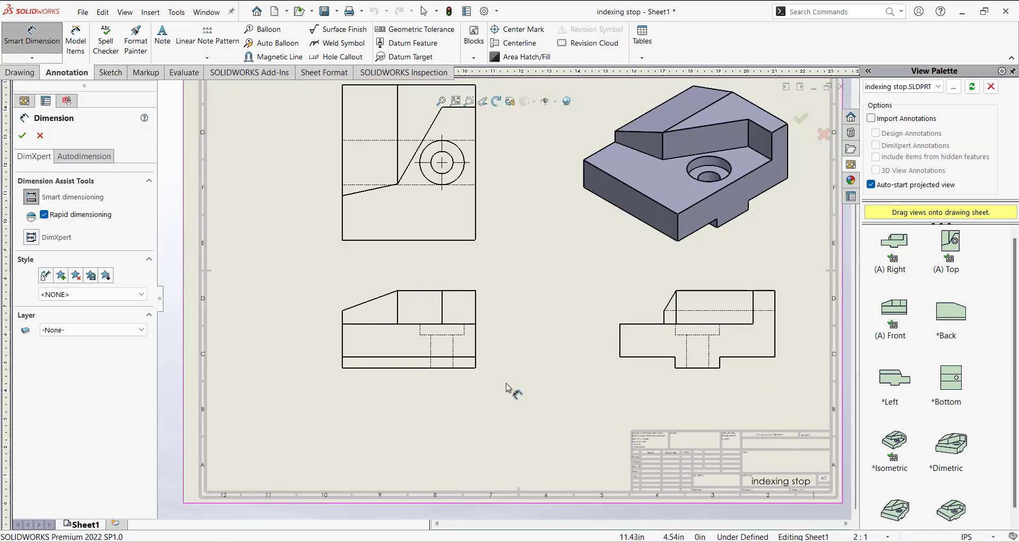
left_click(469, 369)
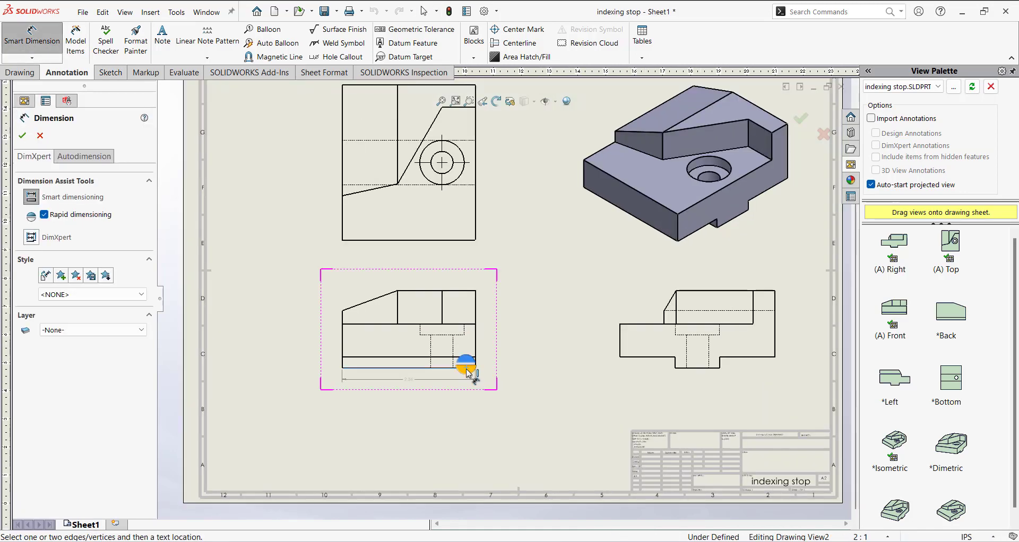
left_click(416, 415)
Step: Change the drawing's unit system to MMGS (millimeter, gram, second)
left_click(967, 537)
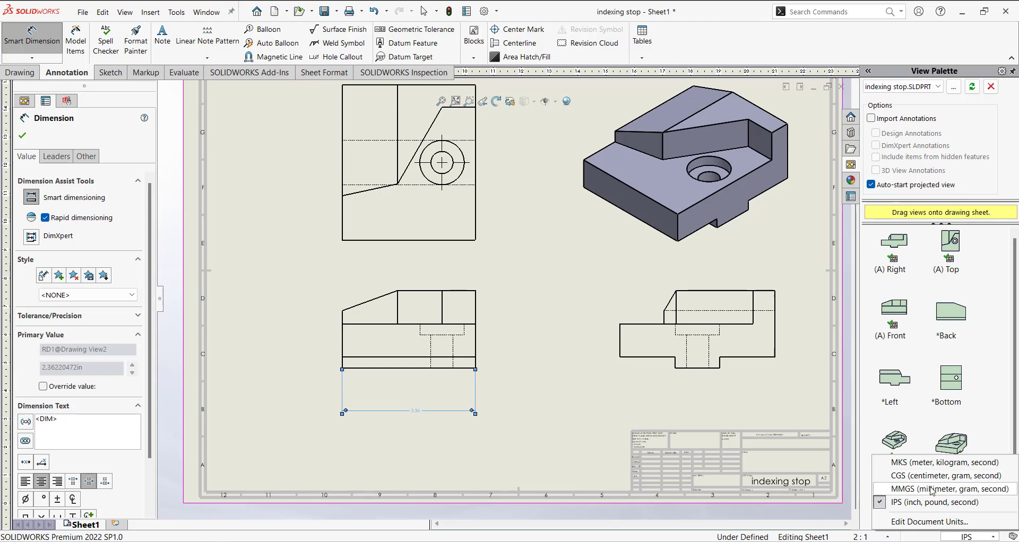
left_click(932, 489)
scroll(501, 368, "up", 2)
scroll(528, 320, "down", 1)
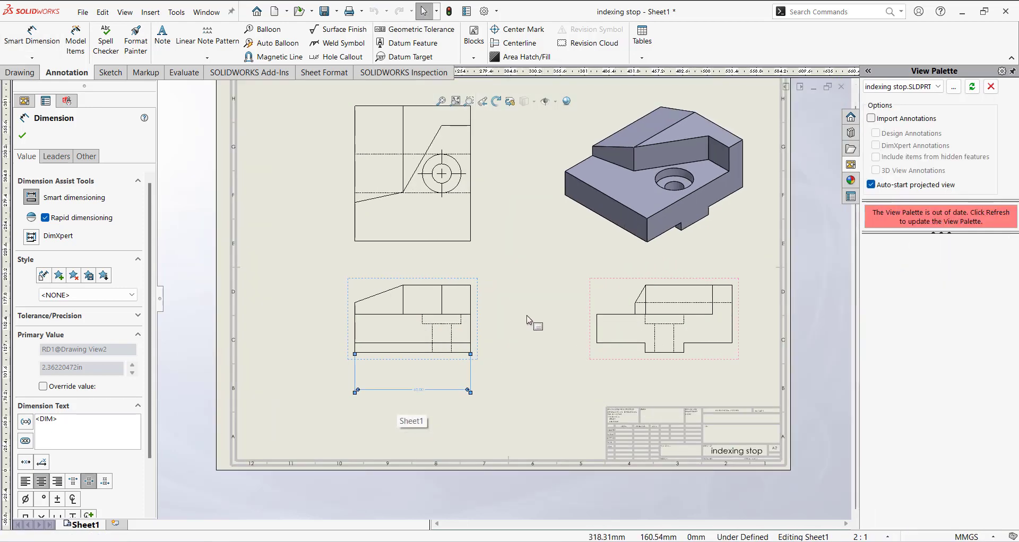
left_click(538, 275)
Step: Dimension the overall depth of the part along the left edge of the top view
left_click(44, 29)
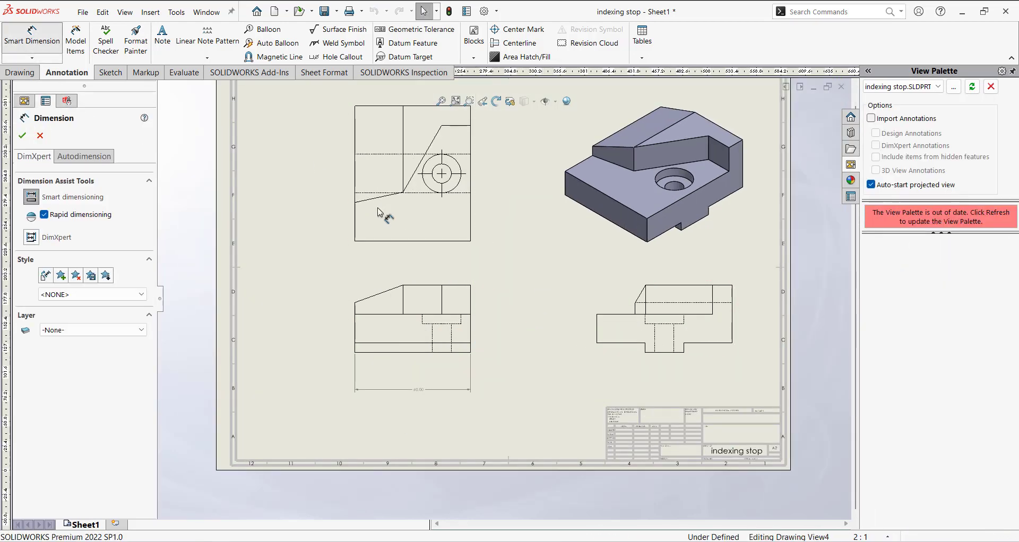
left_click(358, 184)
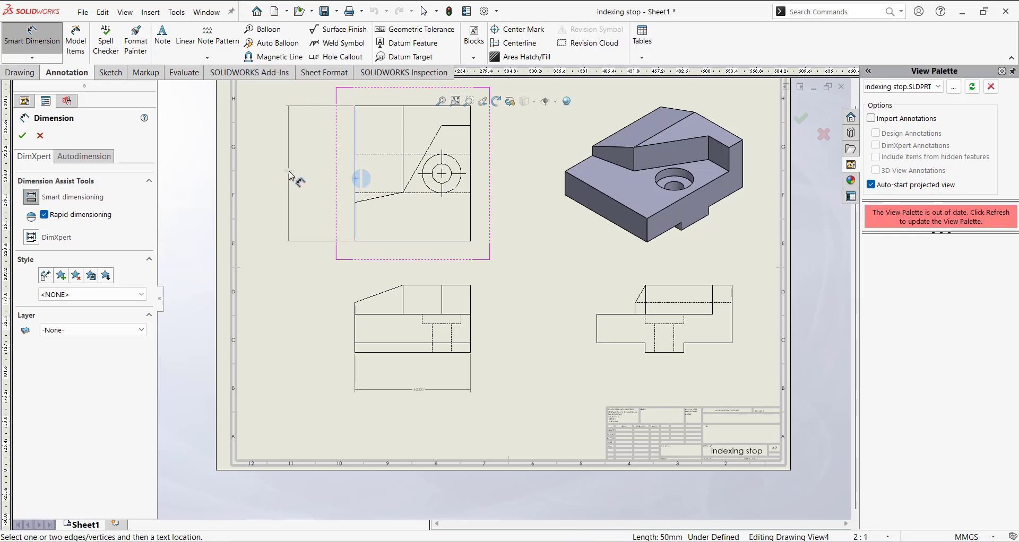
left_click(290, 204)
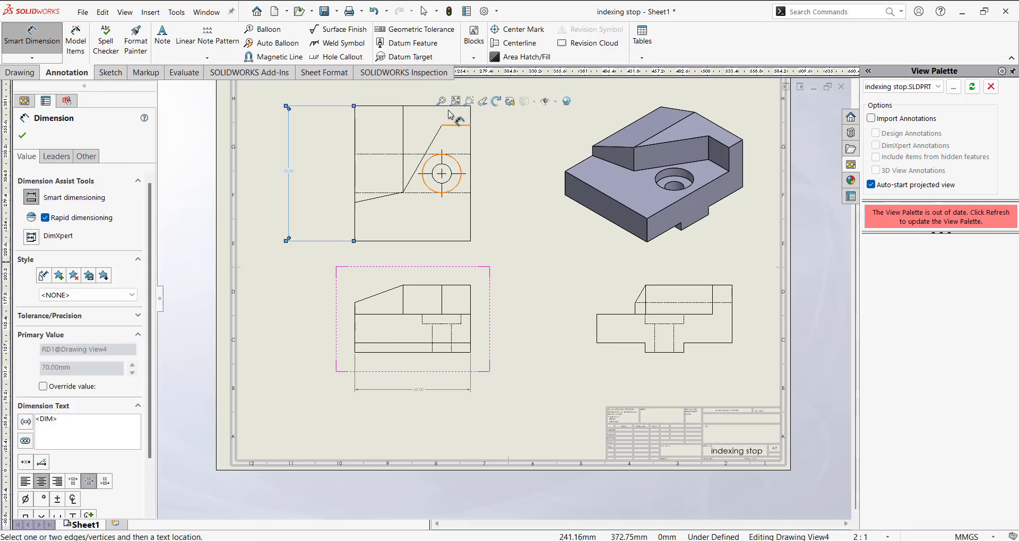
Step: Dimension the overall width between the left and right edges of the top view, placed above it
scroll(402, 231, "down", 1)
scroll(404, 232, "up", 3)
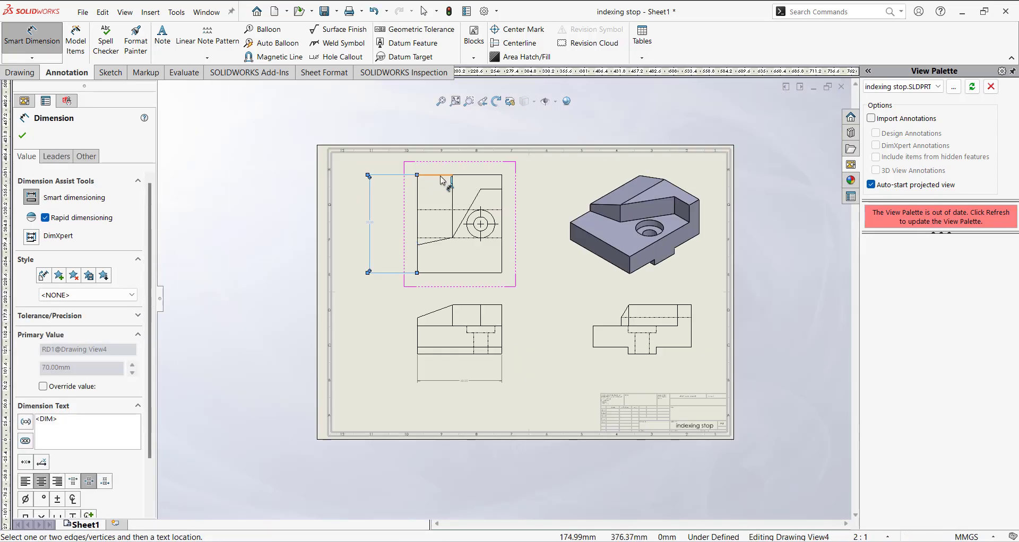
left_click(441, 176)
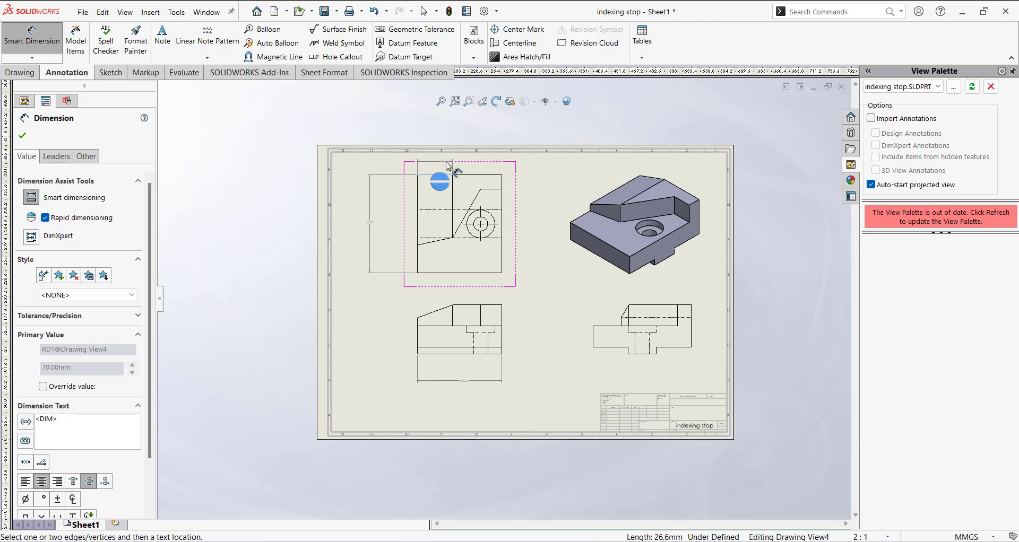
key("Escape")
left_click(502, 180)
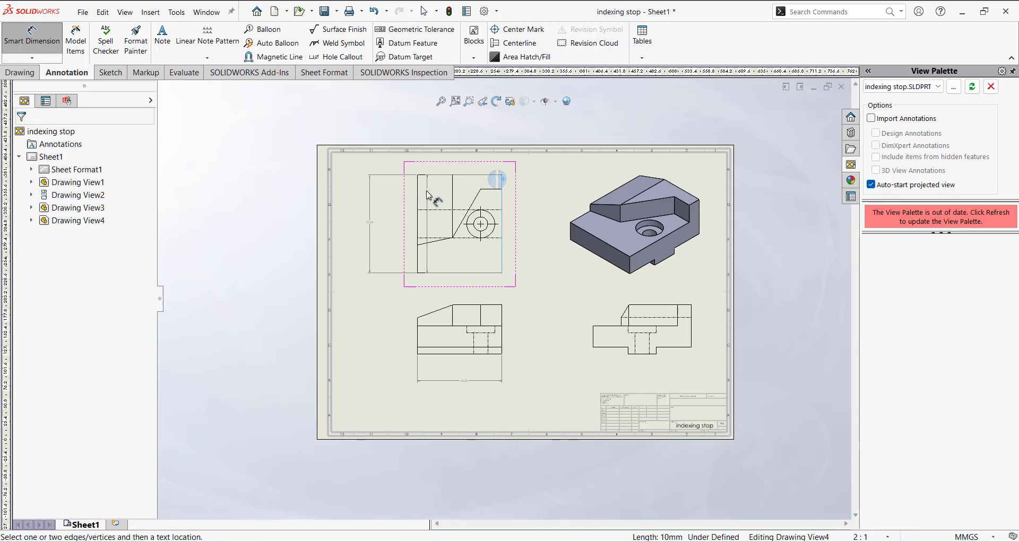
left_click(418, 254)
left_click(465, 168)
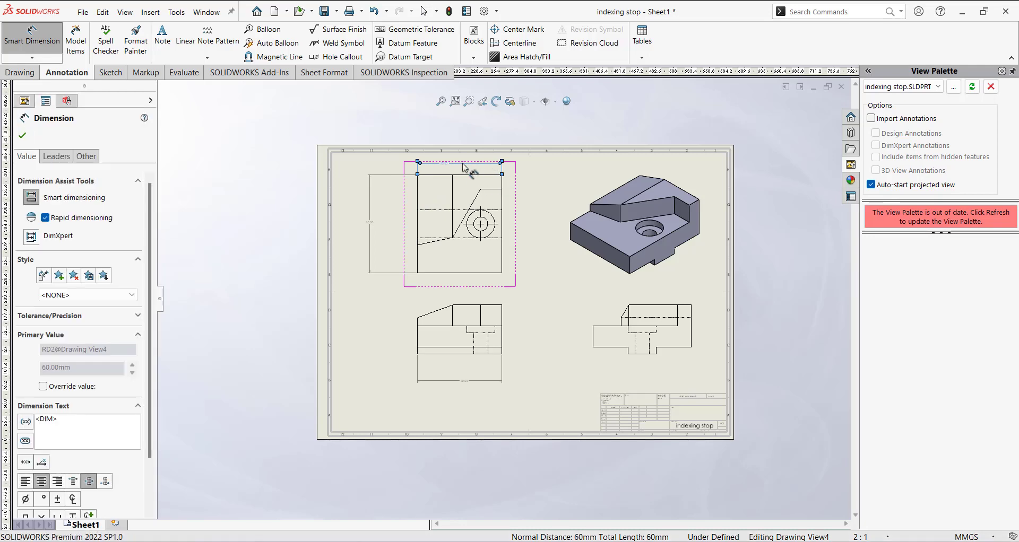
scroll(464, 166, "up", 5)
scroll(451, 232, "down", 3)
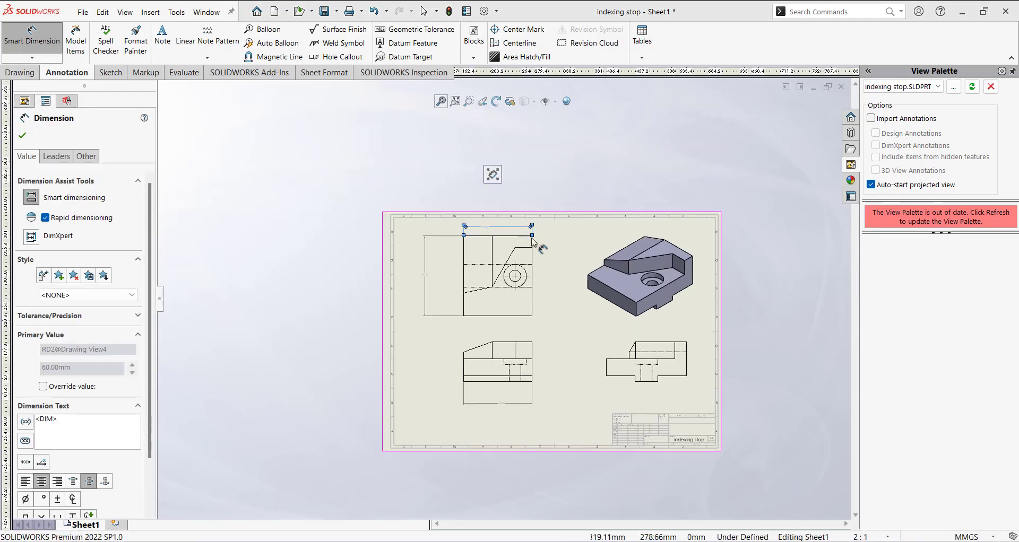
key("f")
key("Escape")
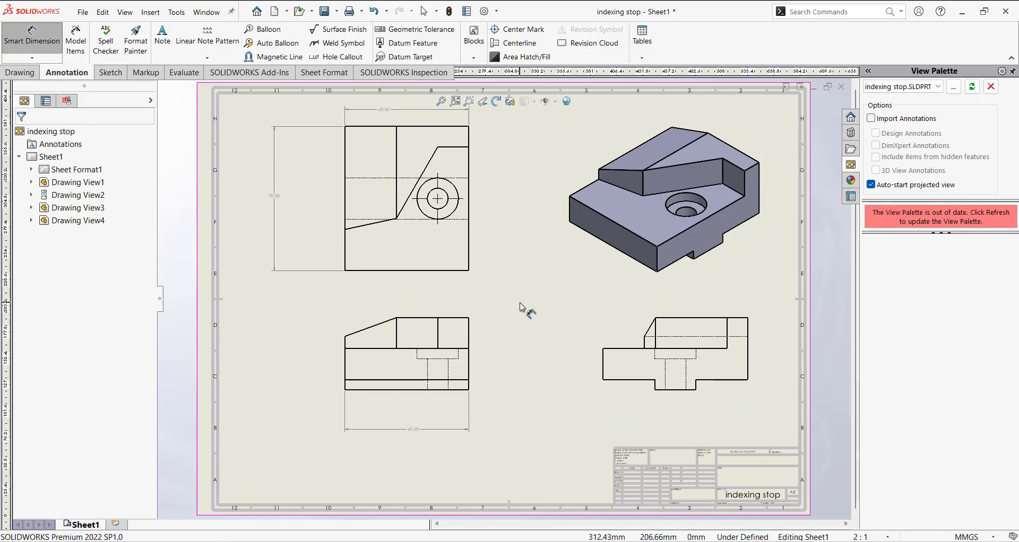
scroll(520, 307, "up", 5)
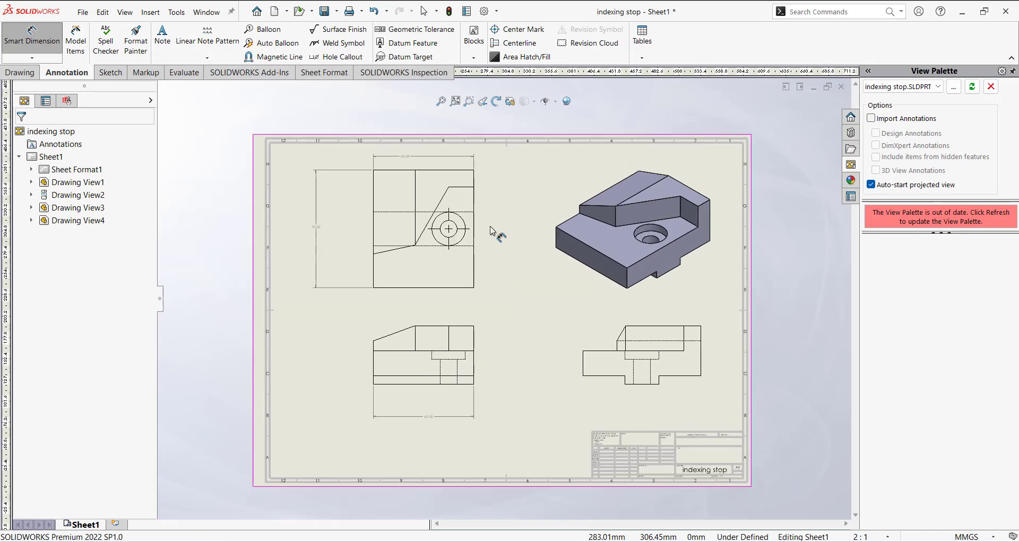